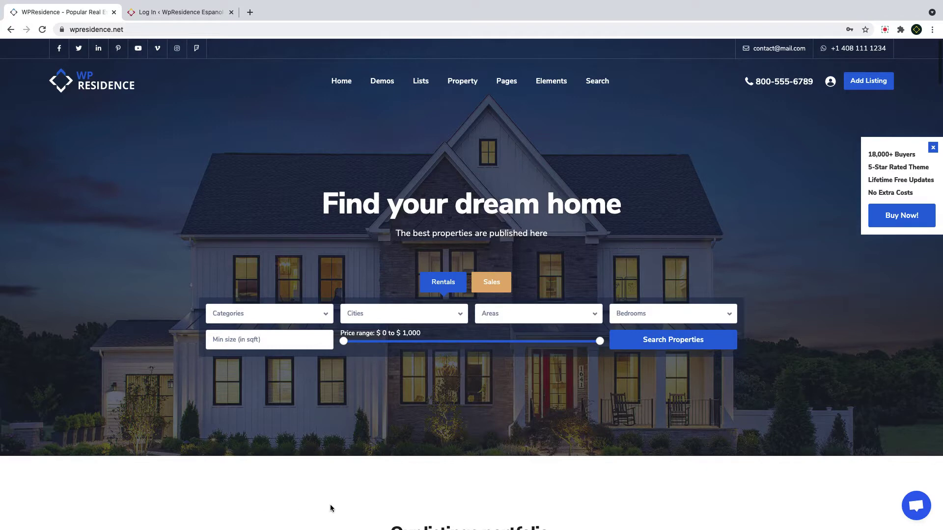
# - Go through the Saved Searches and Splash Page tabs to the 'Pisos en venta en Valladolid' property page
pyautogui.press('super+grave')
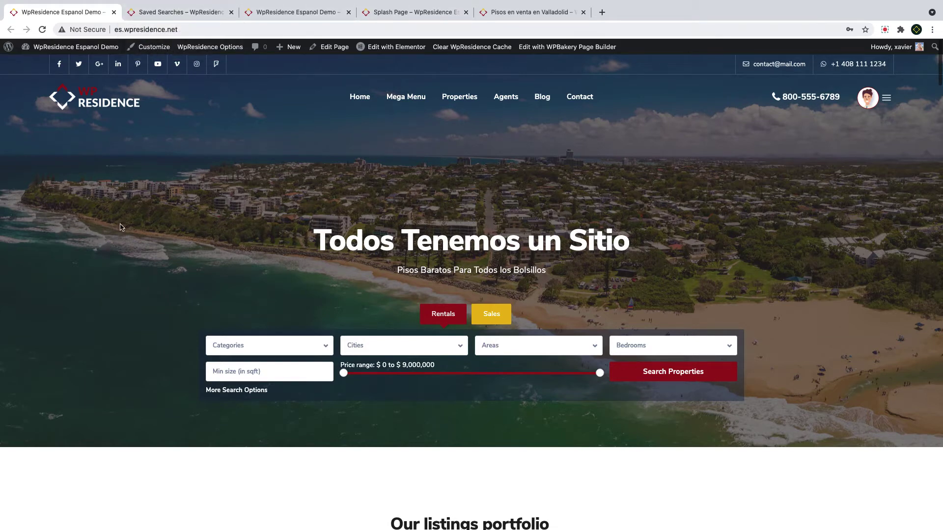
pyautogui.click(161, 14)
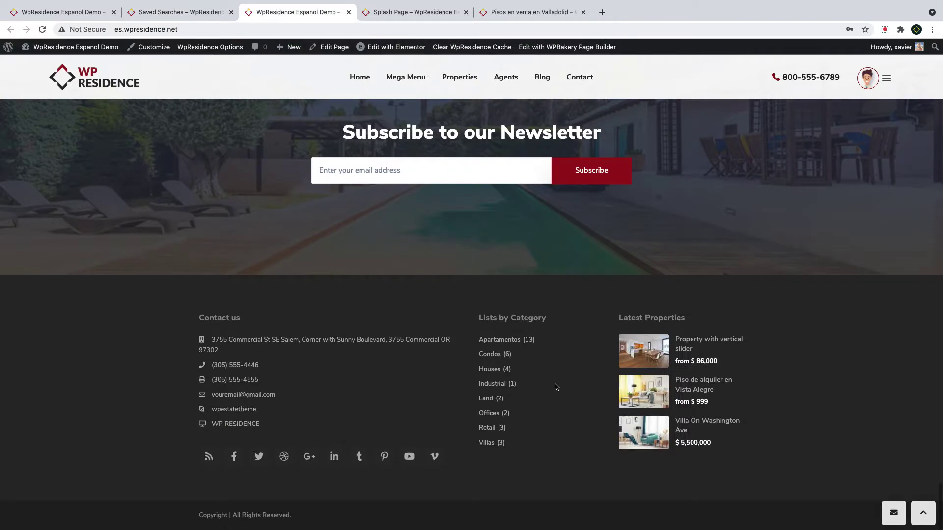
pyautogui.click(402, 15)
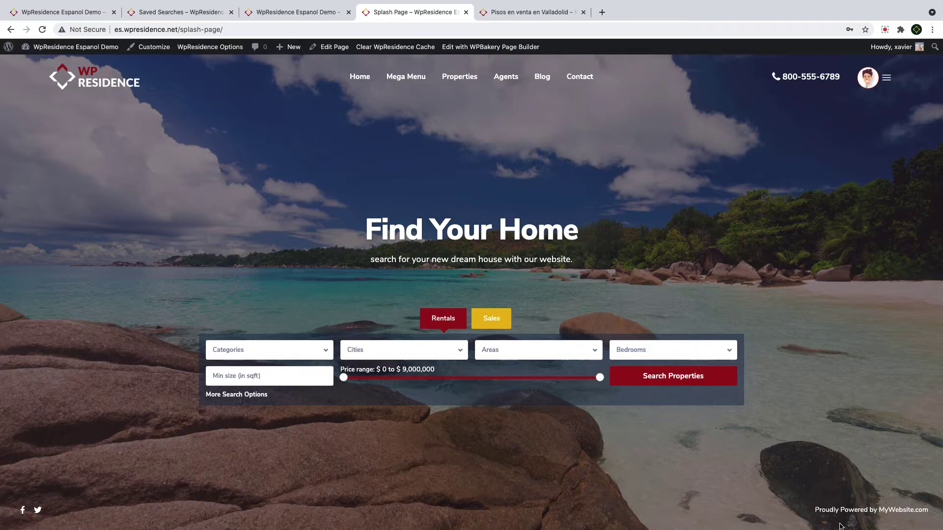
pyautogui.click(511, 14)
# - Scroll the property page's sidebar and view its currency choices
pyautogui.scroll(-6, 539, 387)
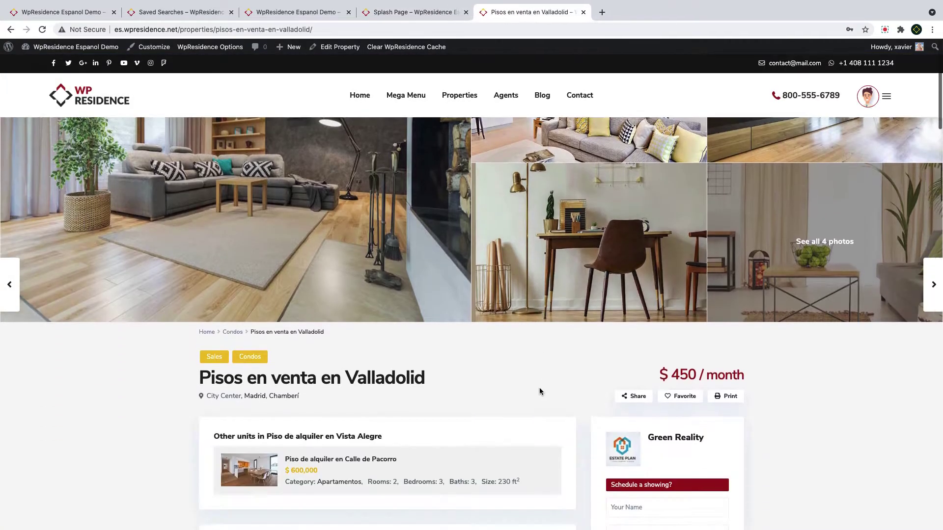
pyautogui.scroll(-5, 672, 384)
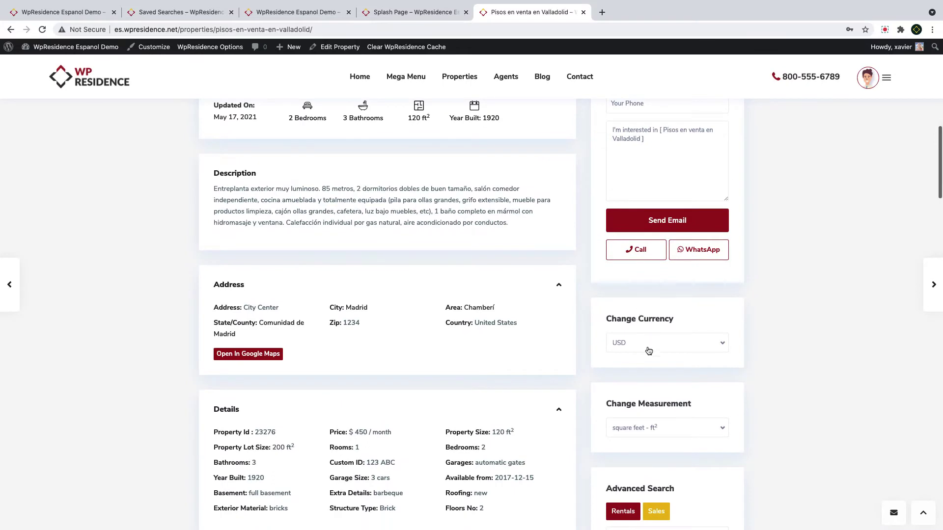
pyautogui.click(649, 350)
pyautogui.scroll(-3, 649, 350)
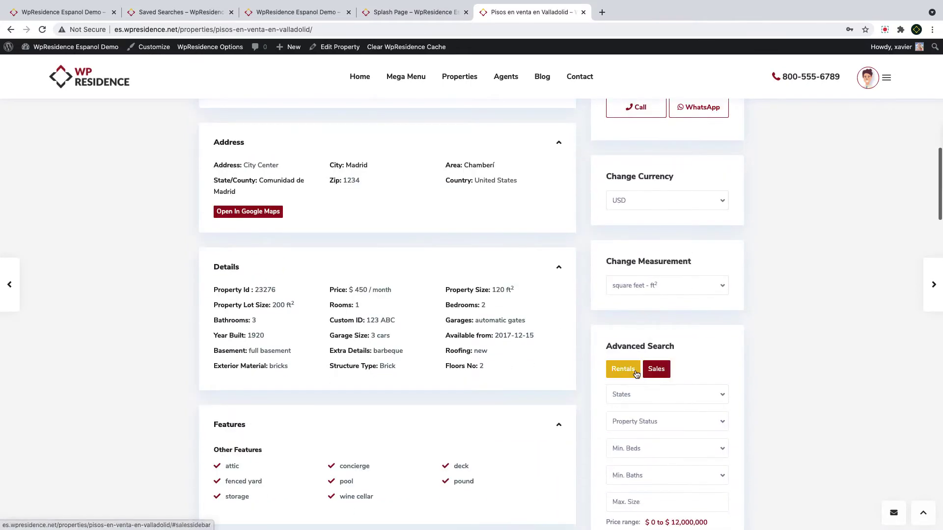
pyautogui.scroll(-6, 623, 373)
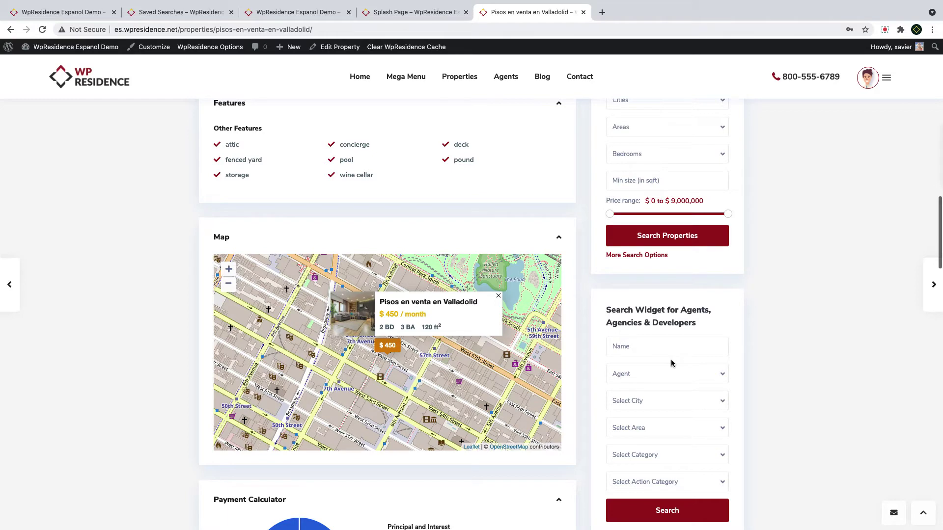
pyautogui.scroll(15, 671, 363)
# - Open the Widgets admin page and scroll through the available widgets
pyautogui.moveTo(46, 48)
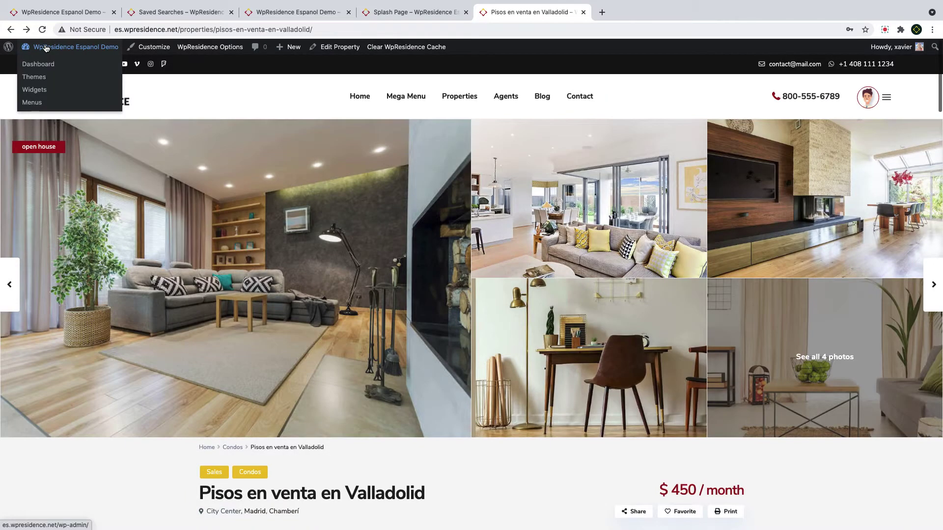
pyautogui.click(47, 92)
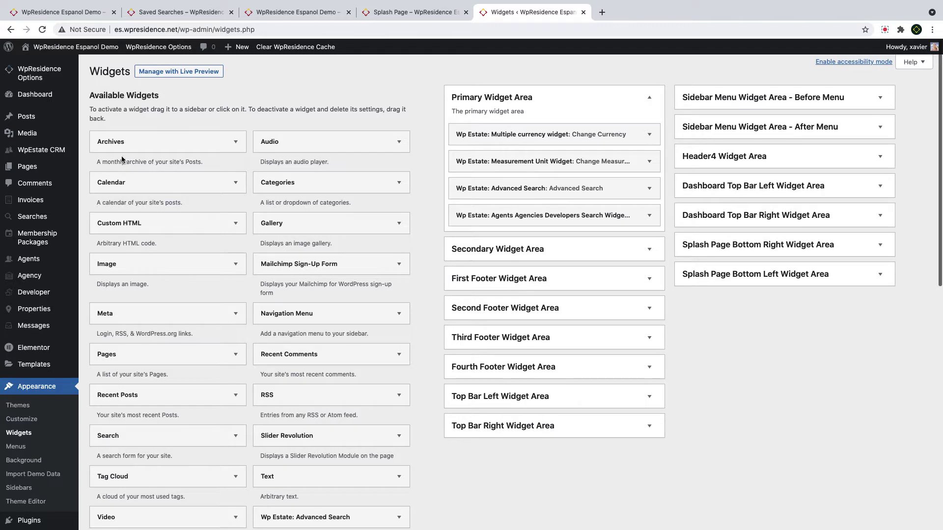
pyautogui.scroll(-3, 201, 298)
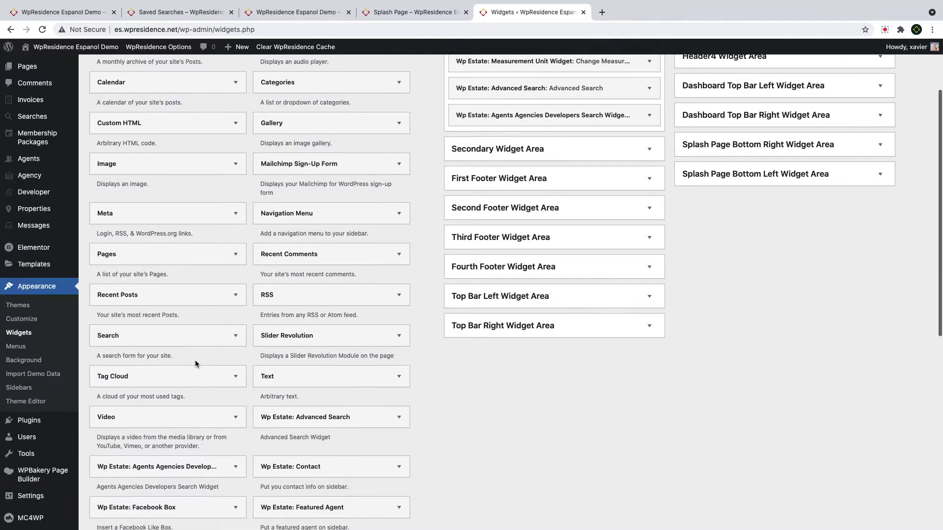
pyautogui.scroll(-5, 195, 361)
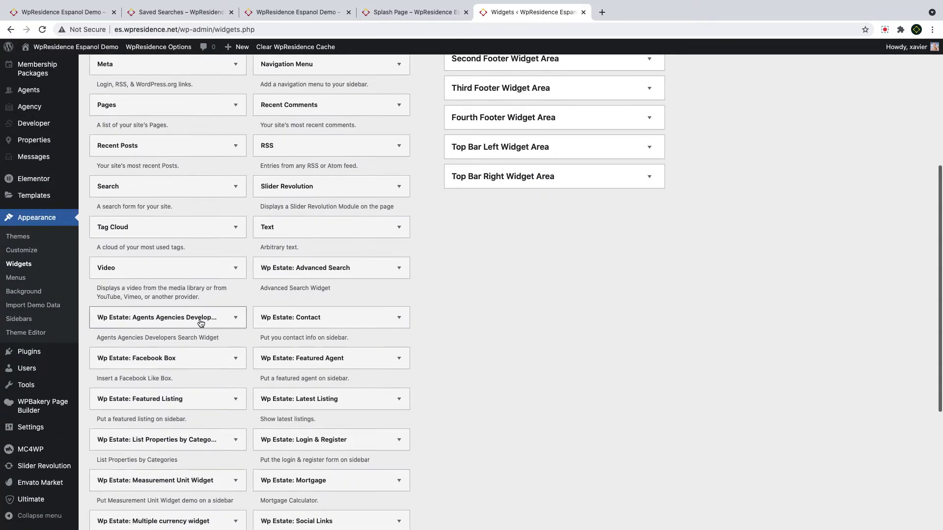
pyautogui.scroll(-1, 299, 320)
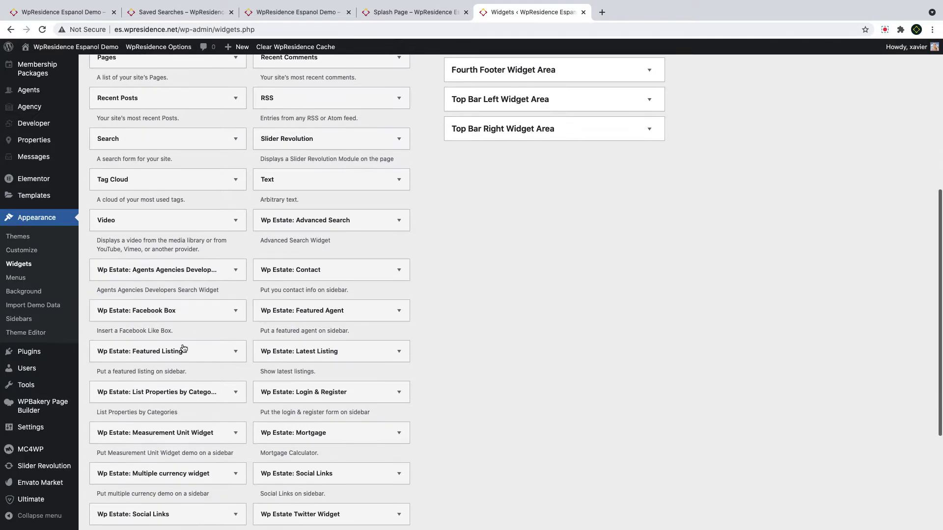
pyautogui.scroll(-1, 205, 396)
pyautogui.scroll(-3, 204, 396)
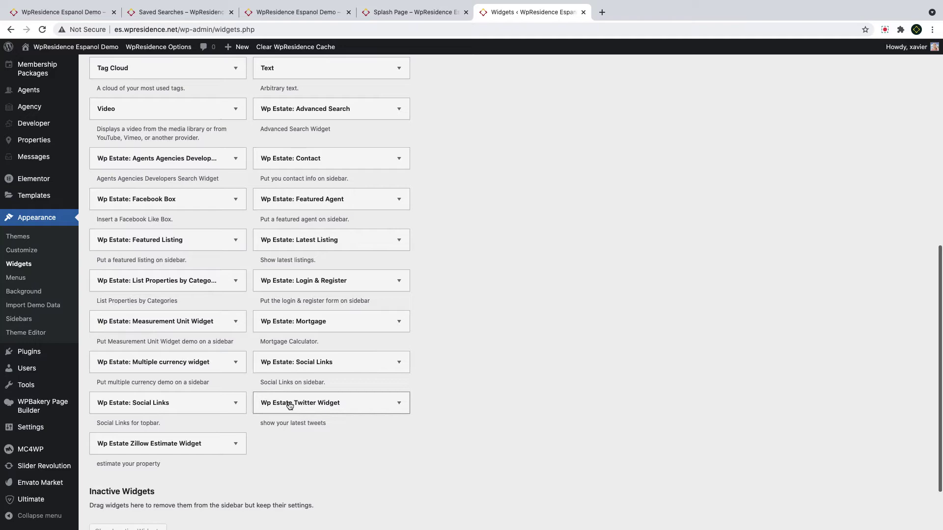
pyautogui.scroll(15, 169, 450)
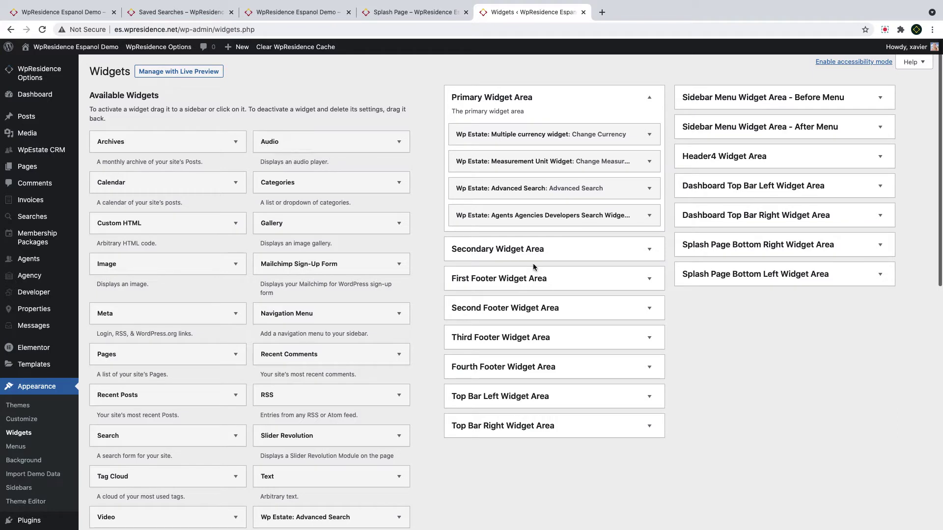
# - Expand and collapse the Secondary, First Footer and Second Footer widget areas
pyautogui.click(522, 252)
pyautogui.click(522, 252)
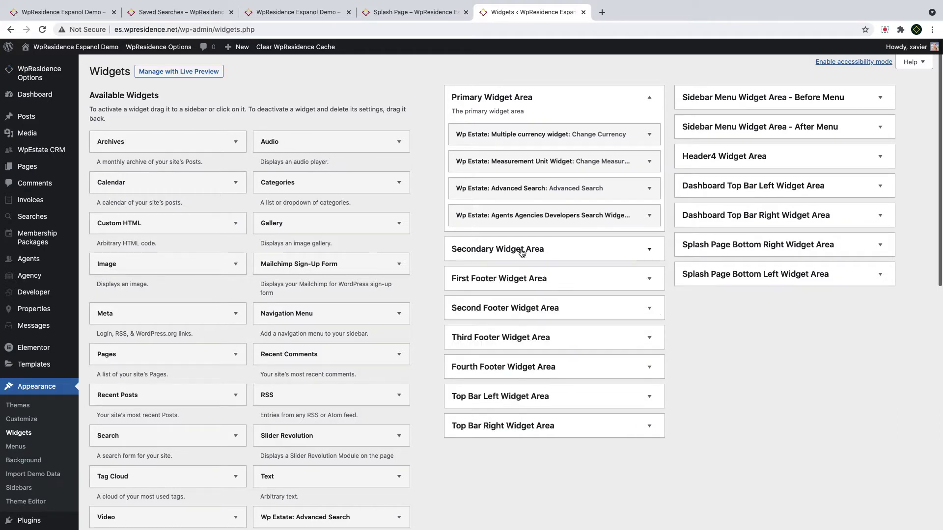
pyautogui.click(519, 280)
pyautogui.click(518, 280)
pyautogui.click(523, 317)
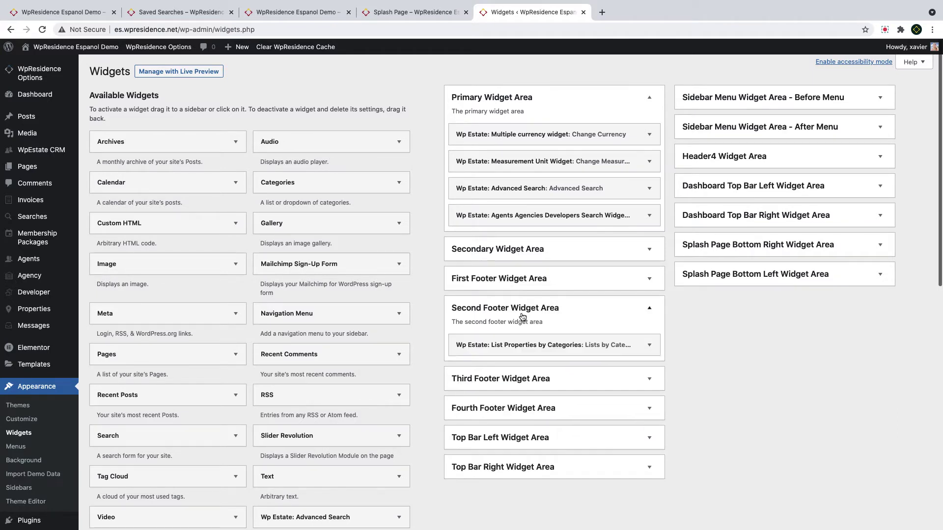
pyautogui.click(522, 318)
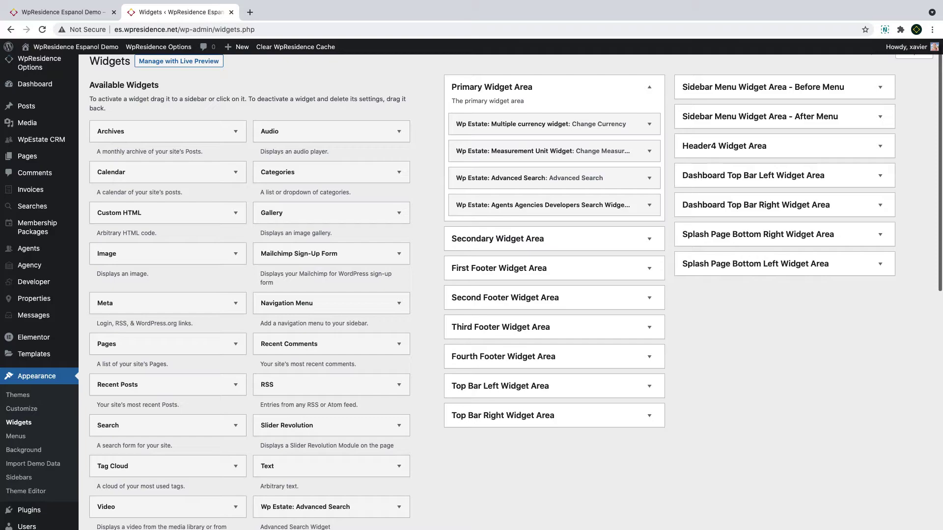
# - Glance at the front-end homepage, then expand the Top Bar Left and Right widget areas
pyautogui.click(59, 12)
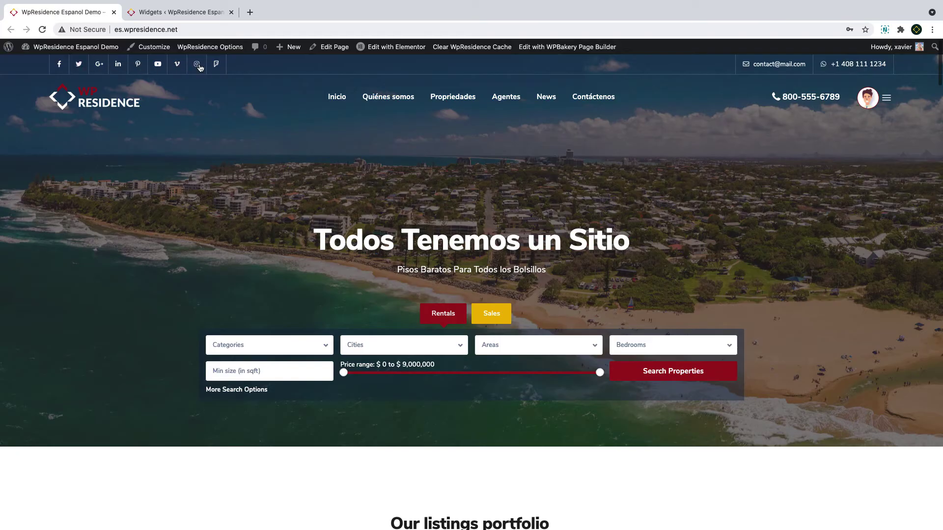
pyautogui.scroll(-20, 352, 290)
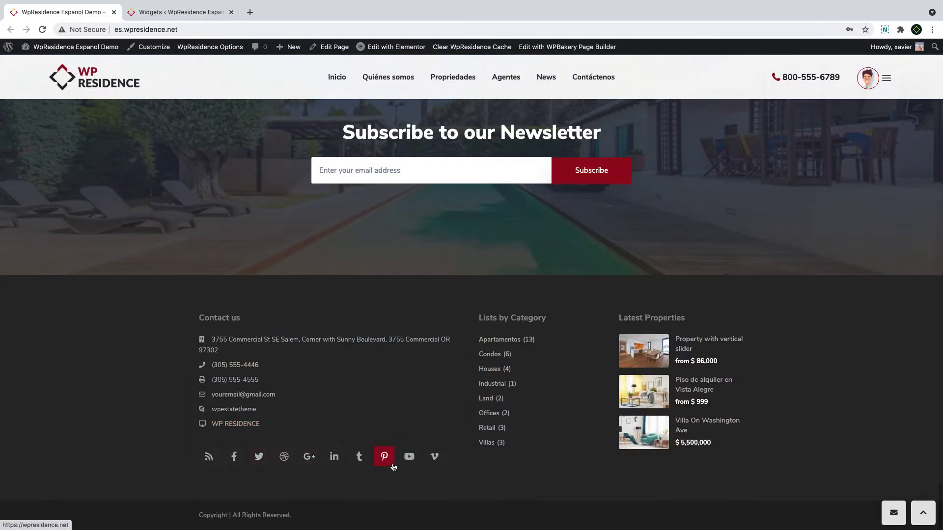
pyautogui.hotkey('ctrl', 'Tab')
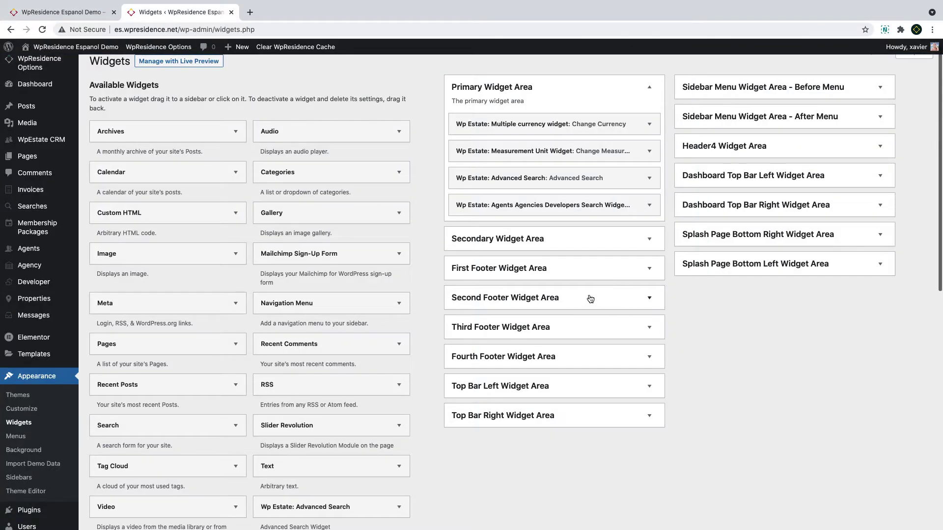
pyautogui.click(550, 393)
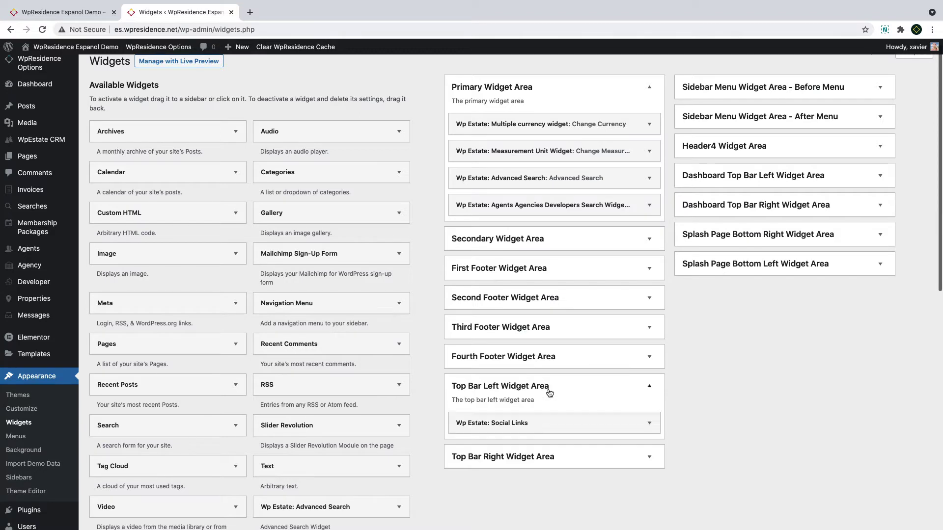
pyautogui.scroll(-3, 550, 388)
pyautogui.click(530, 400)
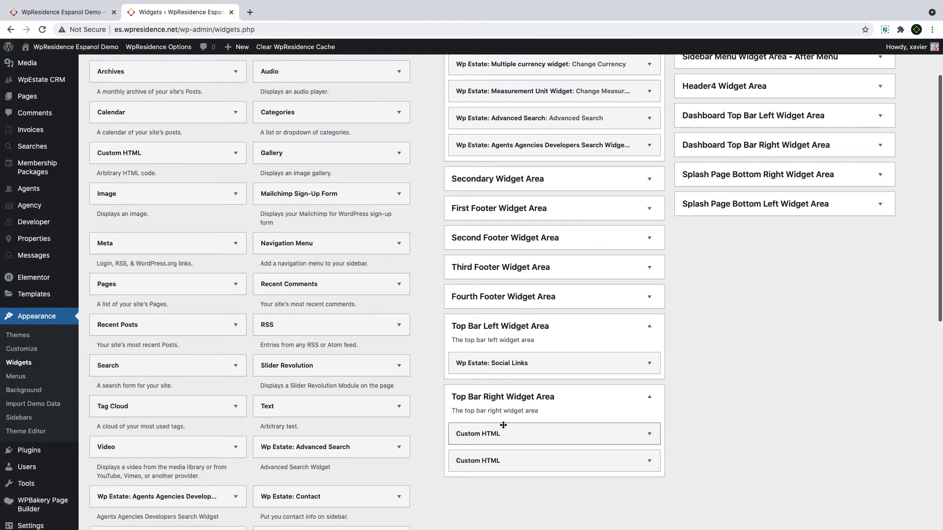
# - Paste the Facebook page address into the Social Links widget's Facebook field
pyautogui.click(511, 362)
pyautogui.scroll(-5, 508, 353)
pyautogui.doubleClick(470, 292)
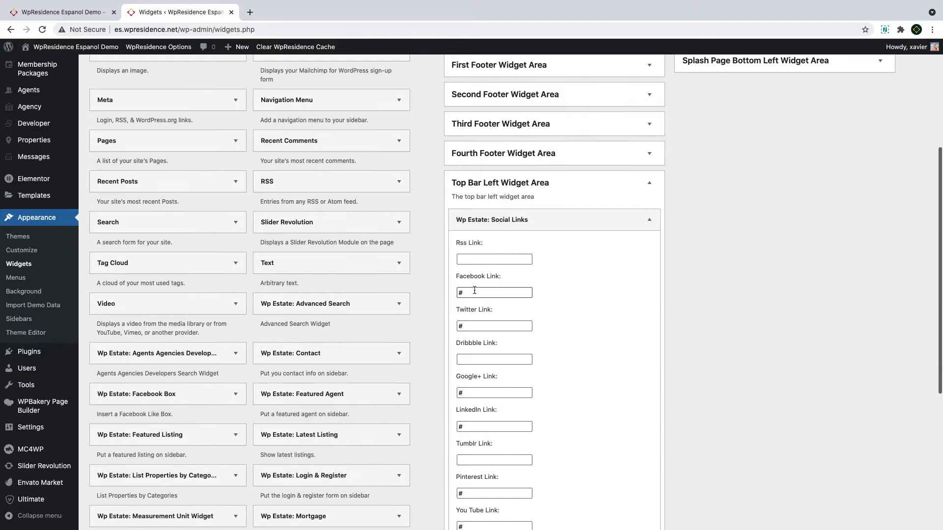
pyautogui.hotkey('ctrl', 'v')
pyautogui.doubleClick(471, 325)
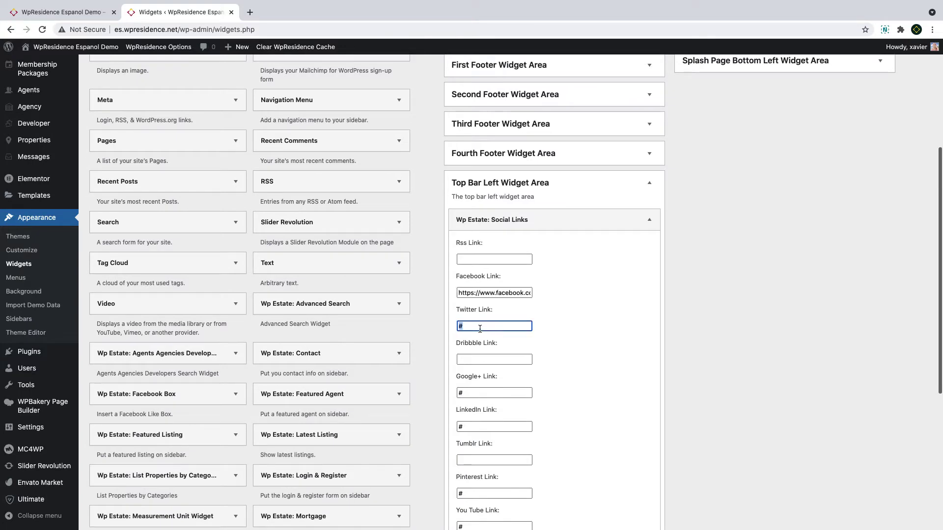
# - Clear the Google+, Pinterest and Foursquare link fields
pyautogui.doubleClick(459, 394)
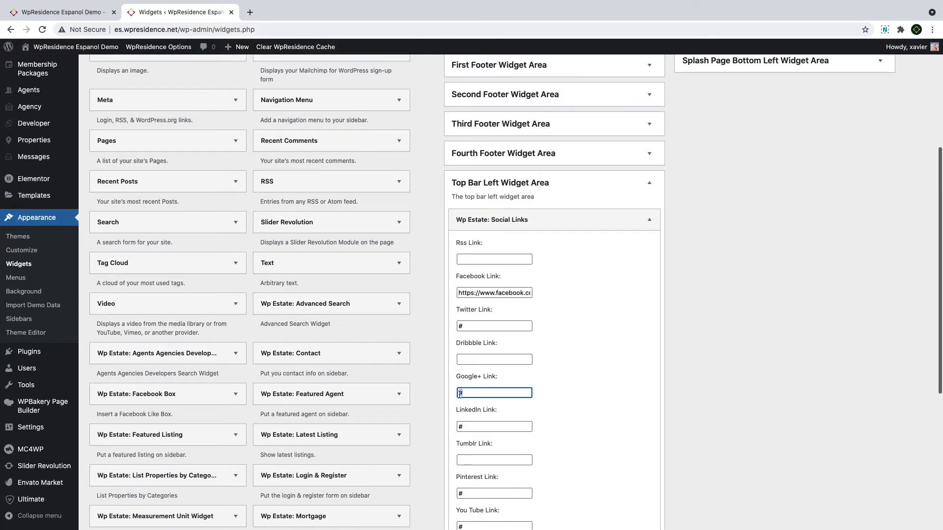
pyautogui.press('BackSpace')
pyautogui.scroll(-2, 474, 391)
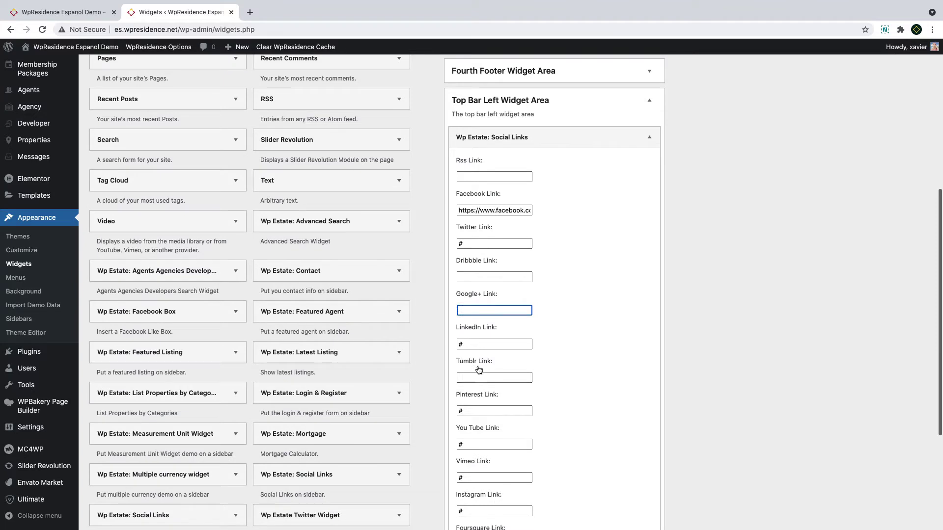
pyautogui.doubleClick(473, 410)
pyautogui.press('BackSpace')
pyautogui.scroll(-4, 471, 403)
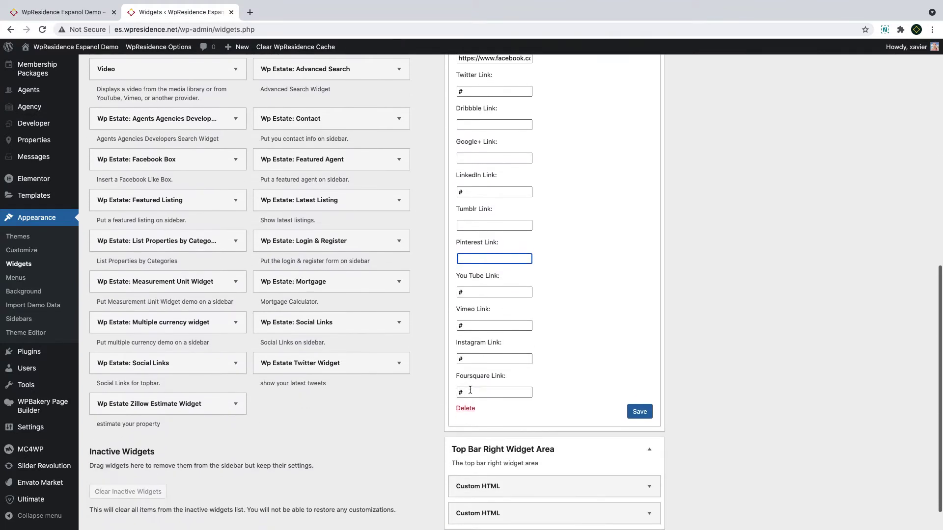
pyautogui.doubleClick(468, 392)
pyautogui.press('BackSpace')
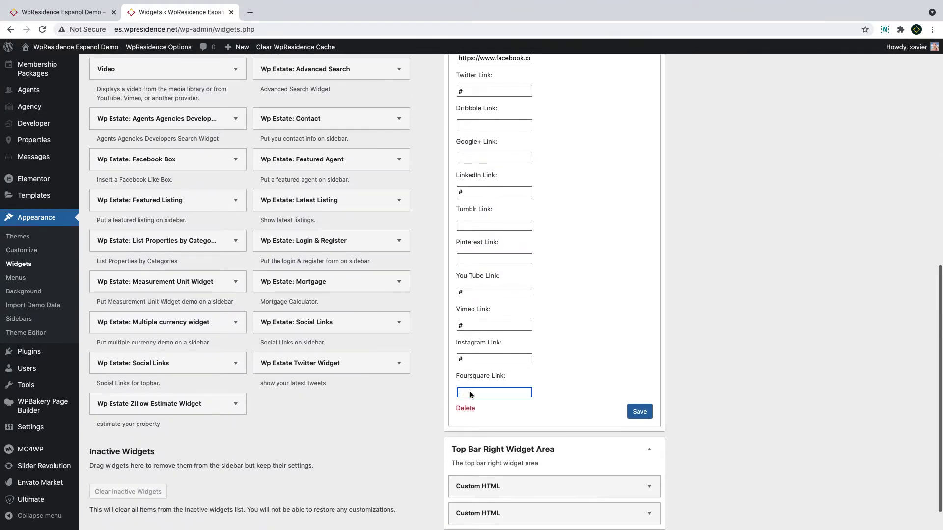
# - Leave the Foursquare field empty after a trial paste and save the Social Links widget
pyautogui.rightClick(470, 392)
pyautogui.click(496, 444)
pyautogui.press('super+a')
pyautogui.press('Left')
pyautogui.write('https://www.')
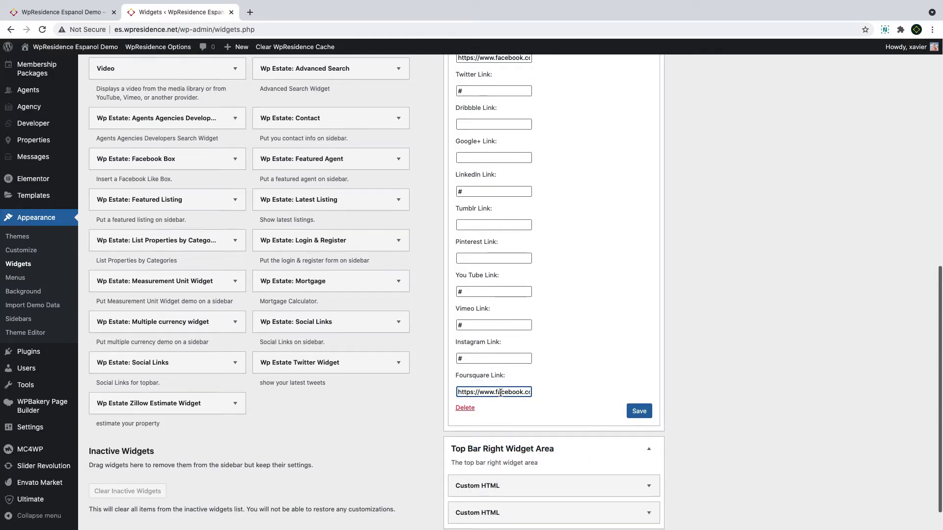
pyautogui.press('super+a')
pyautogui.press('BackSpace')
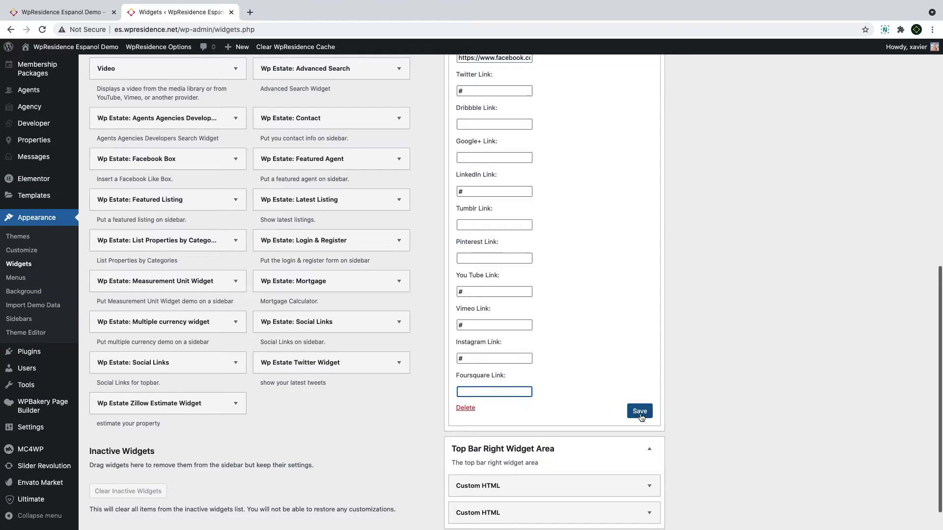
pyautogui.click(640, 412)
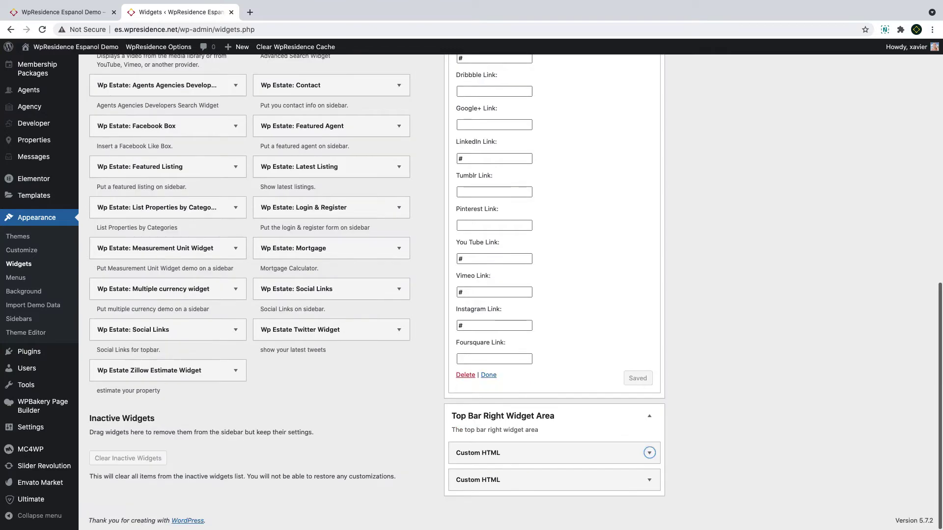
# - Change the e-mail widget's address to begin with 'support' and save it
pyautogui.click(545, 452)
pyautogui.scroll(-5, 547, 400)
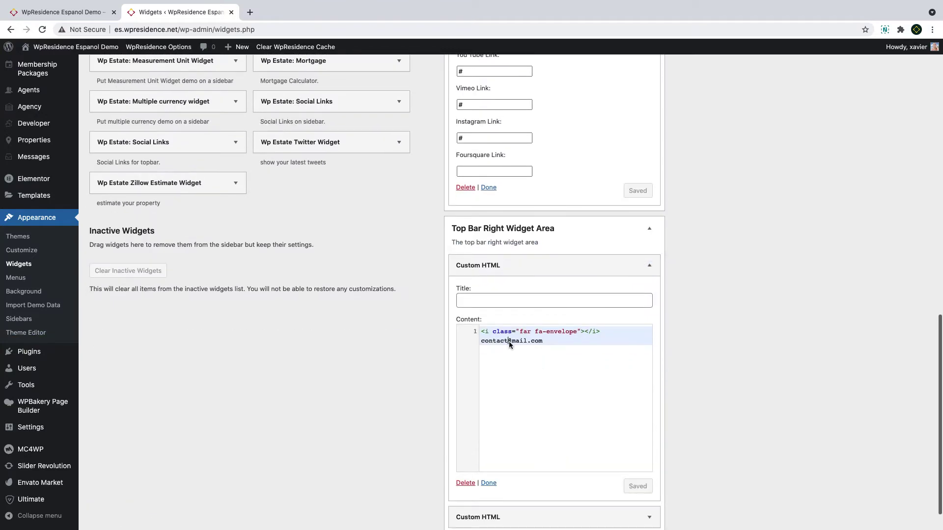
pyautogui.doubleClick(496, 341)
pyautogui.write('support')
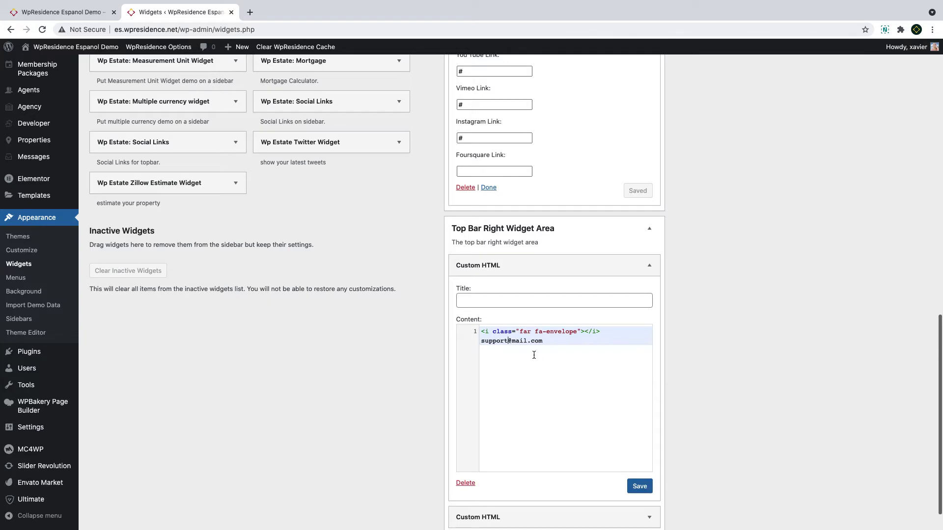
pyautogui.click(639, 486)
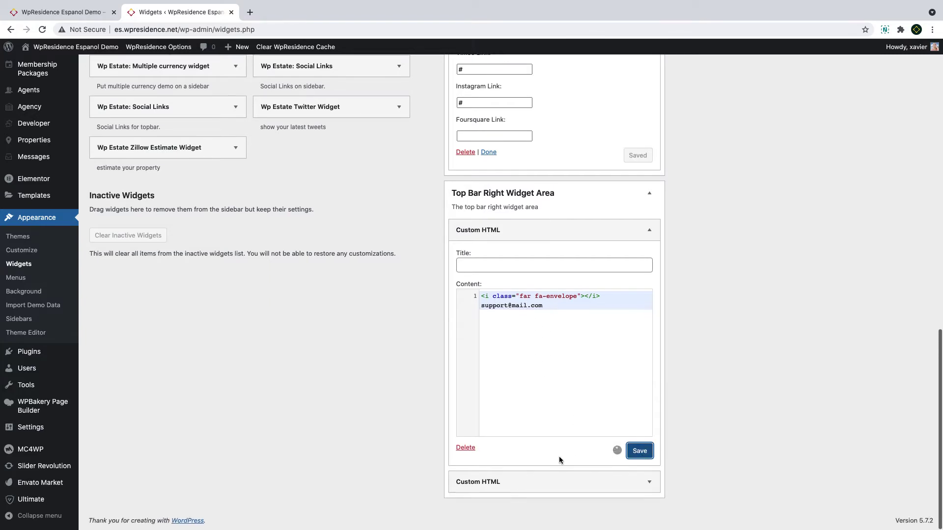
# - Replace the WhatsApp widget's link number with '00' plus the new phone number, and preview the live site
pyautogui.click(547, 480)
pyautogui.scroll(-2, 551, 477)
pyautogui.scroll(-3, 550, 478)
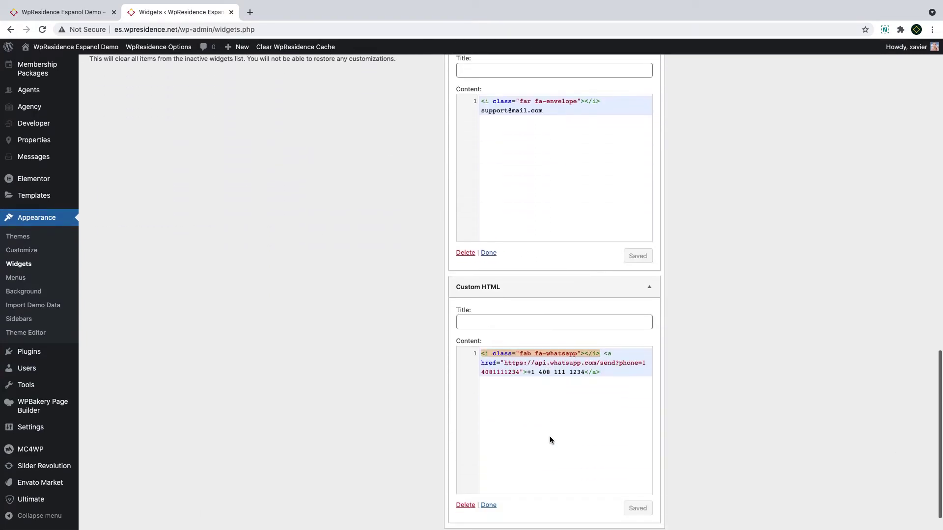
pyautogui.click(538, 372)
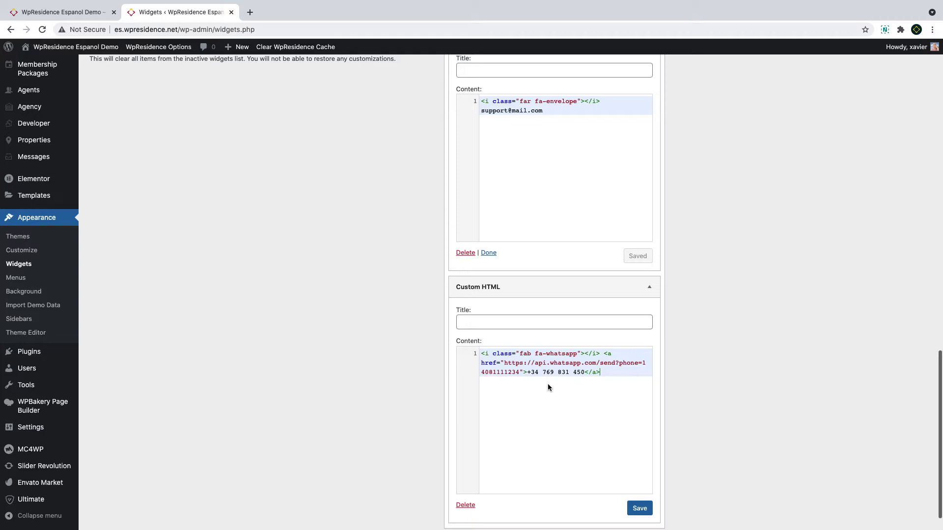
pyautogui.click(547, 384)
pyautogui.moveTo(582, 372); pyautogui.dragTo(531, 372)
pyautogui.hotkey('ctrl', 'c')
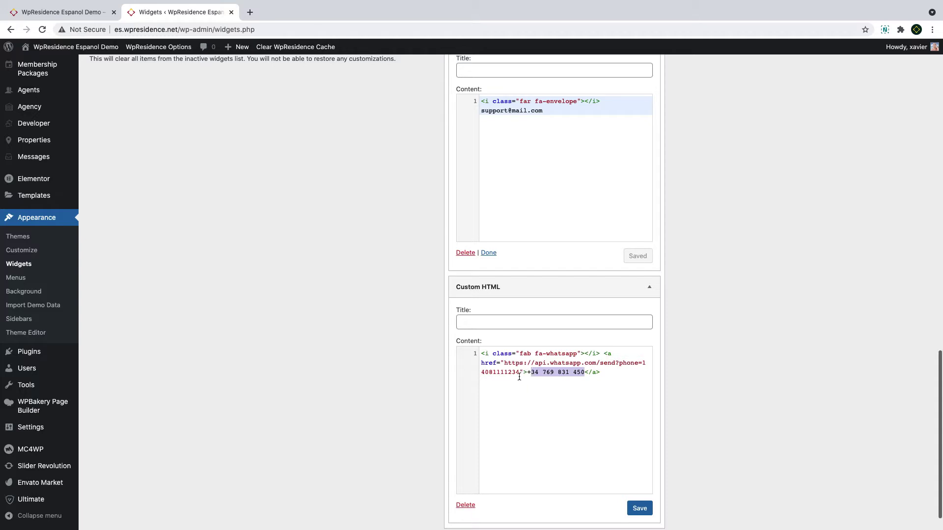
pyautogui.moveTo(520, 372); pyautogui.dragTo(641, 363)
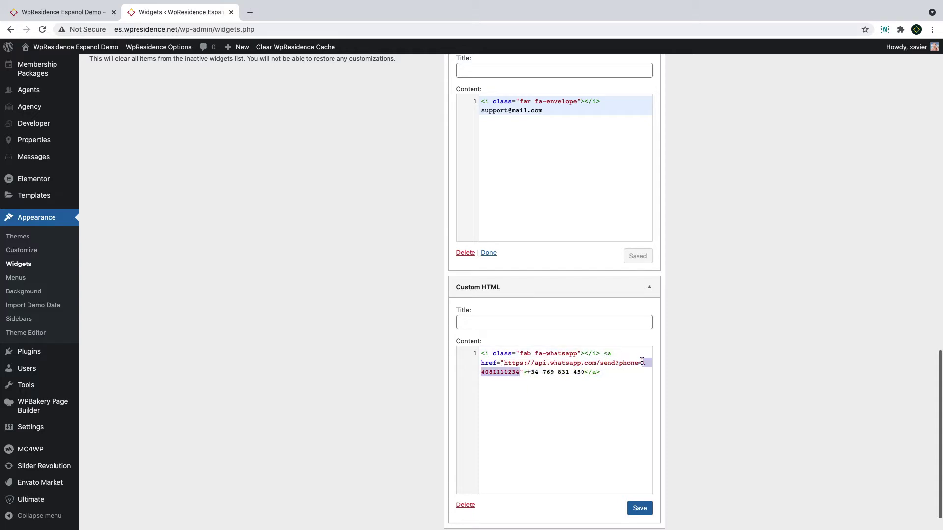
pyautogui.write('00')
pyautogui.hotkey('ctrl', 'v')
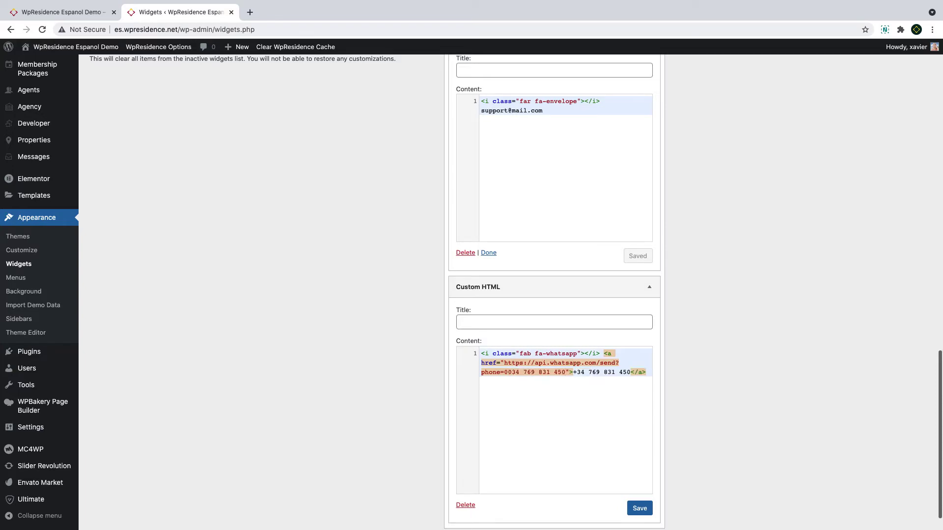
pyautogui.hotkey('ctrl', 'shift', 'Tab')
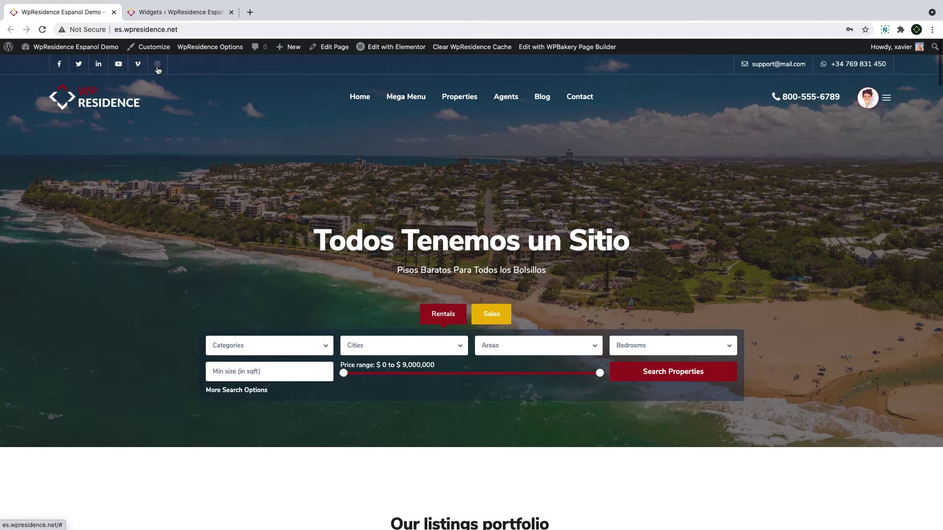
pyautogui.click(180, 13)
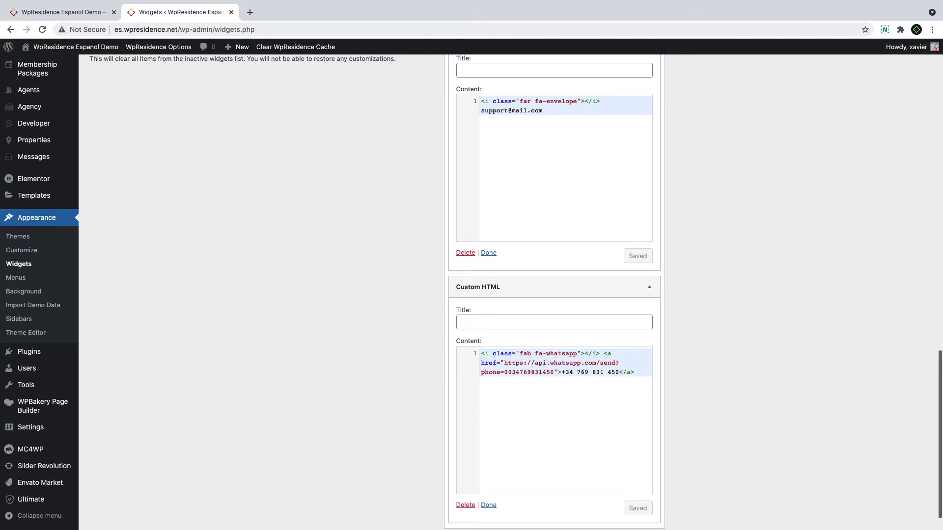
# - Retitle the First Footer Contact widget 'CONTÁCTENOS'
pyautogui.scroll(15, 516, 282)
pyautogui.click(516, 282)
pyautogui.click(507, 316)
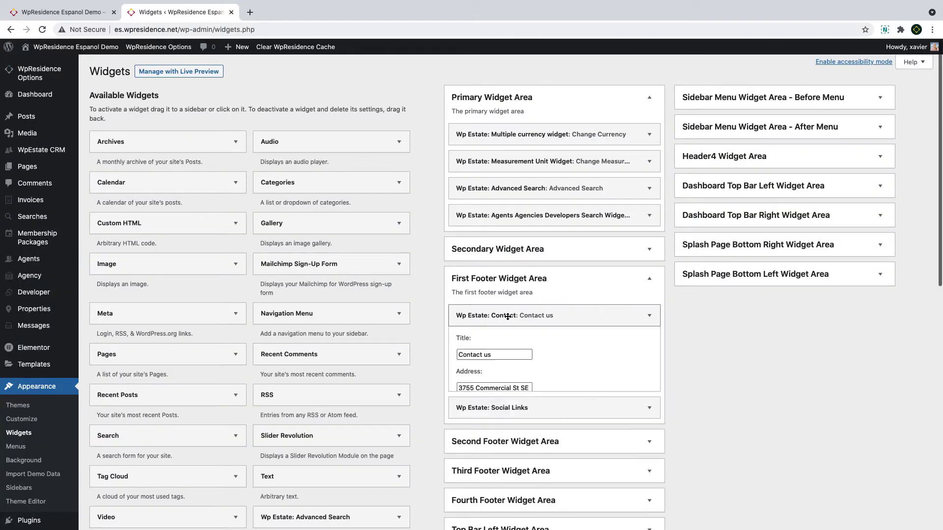
pyautogui.scroll(-3, 516, 282)
pyautogui.tripleClick(504, 262)
pyautogui.write('CONTÁCTENOS')
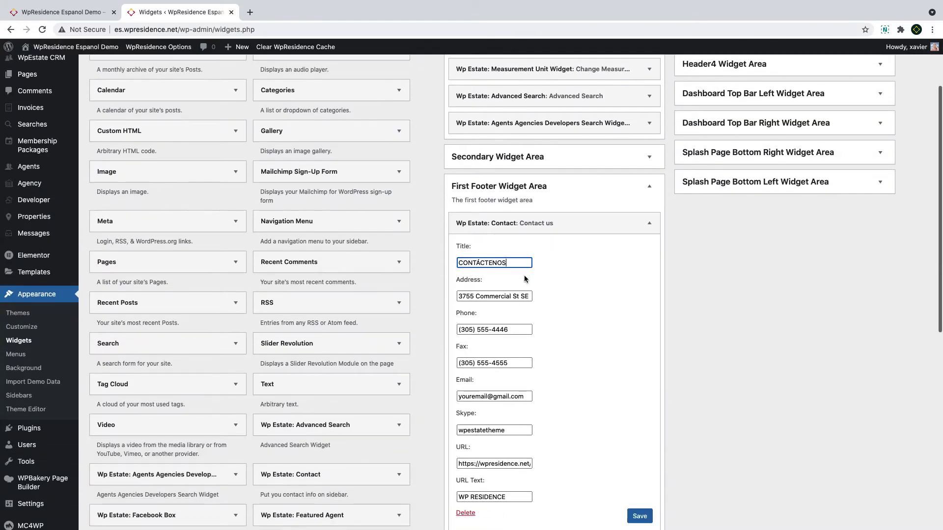
# - Replace the Contact widget's address and empty its fax and Skype fields
pyautogui.tripleClick(477, 297)
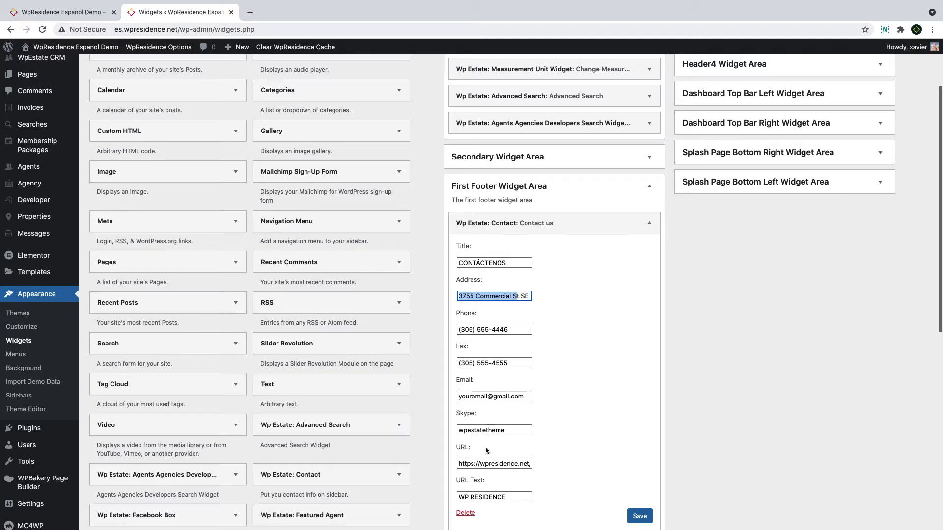
pyautogui.tripleClick(462, 464)
pyautogui.click(485, 389)
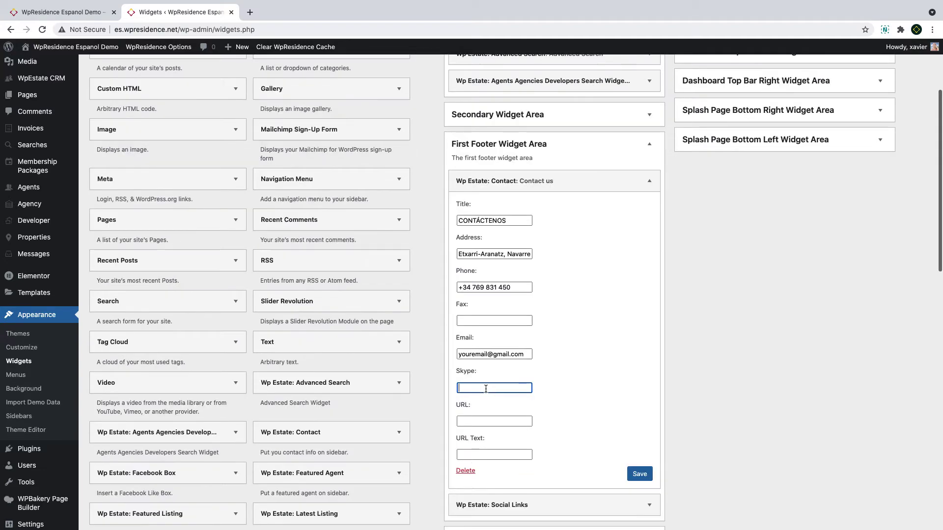
pyautogui.click(474, 421)
pyautogui.click(166, 29)
pyautogui.click(166, 29)
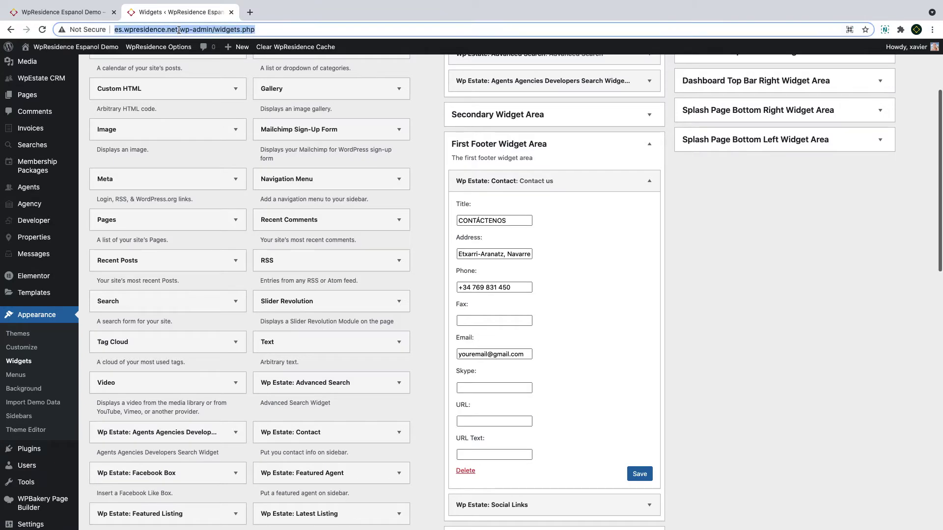
pyautogui.click(180, 29)
pyautogui.moveTo(177, 29); pyautogui.dragTo(114, 29)
pyautogui.rightClick(144, 29)
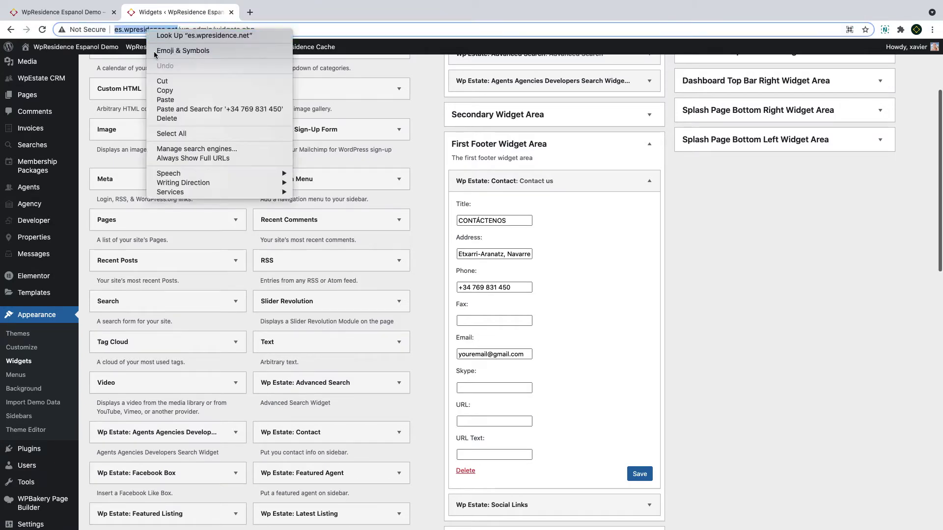
pyautogui.click(162, 85)
pyautogui.click(485, 421)
pyautogui.hotkey('ctrl', 'v')
# - Set the URL Text to 'Mywebsites.com' and save the Contact widget
pyautogui.click(487, 454)
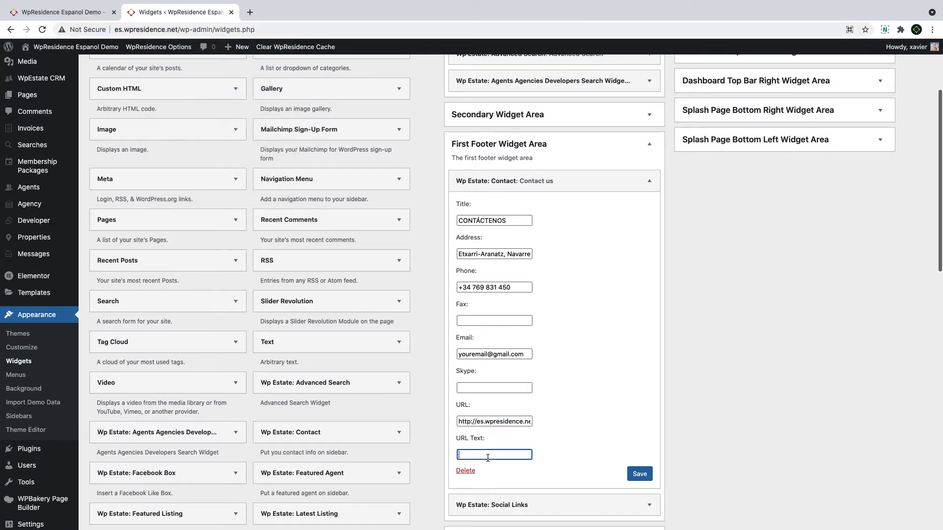
pyautogui.write('Mywebsites.com')
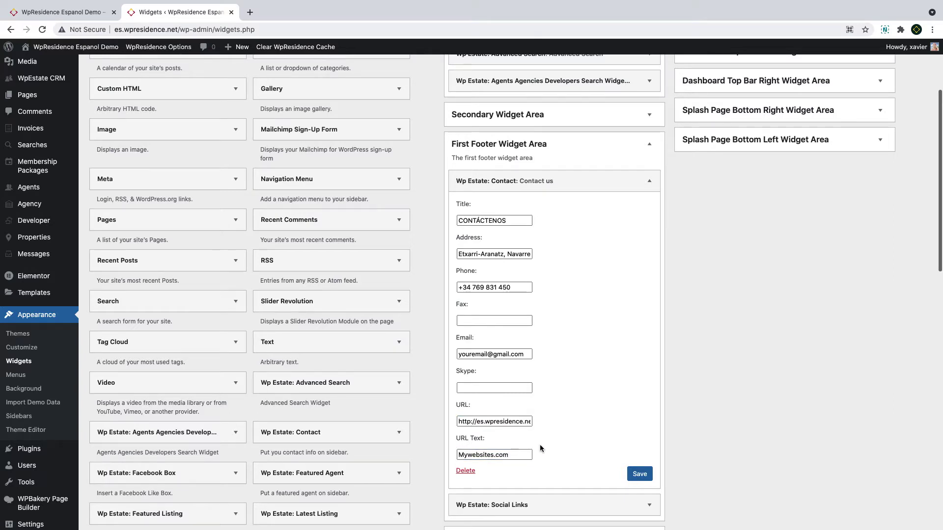
pyautogui.click(640, 474)
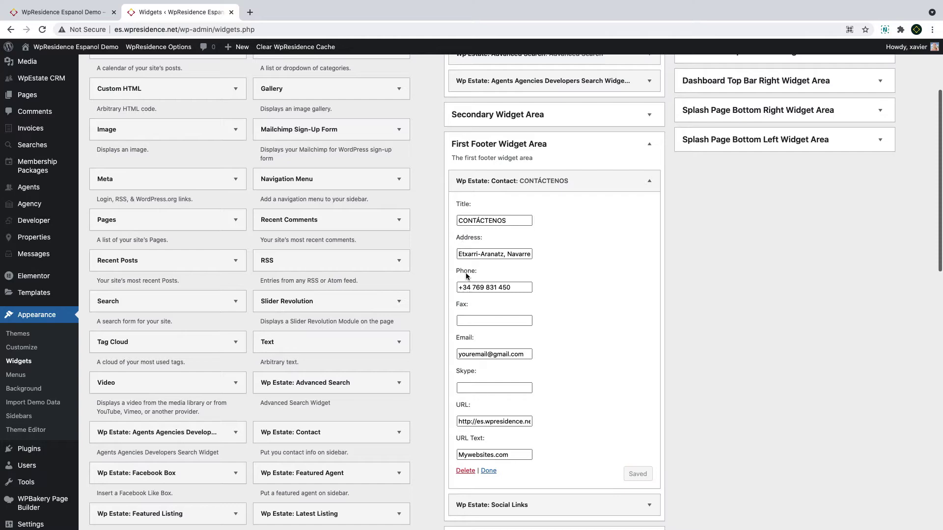
# - Open the footer Social Links widget and delete its Facebook link
pyautogui.click(649, 504)
pyautogui.scroll(-10, 586, 363)
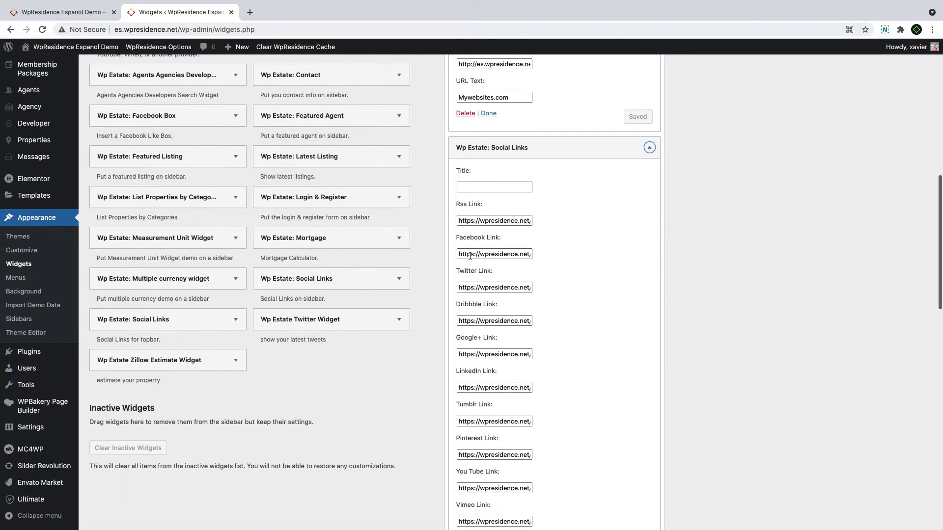
pyautogui.moveTo(460, 253); pyautogui.dragTo(605, 262)
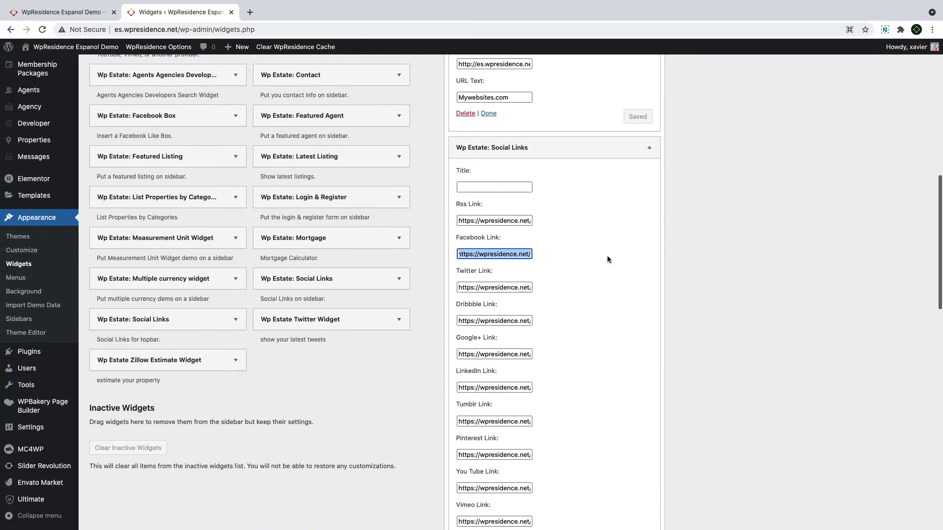
pyautogui.press('BackSpace')
# - Empty the Rss, Twitter, Google+, LinkedIn, Tumblr, Pinterest and YouTube links, pasting back the Facebook address
pyautogui.click(500, 222)
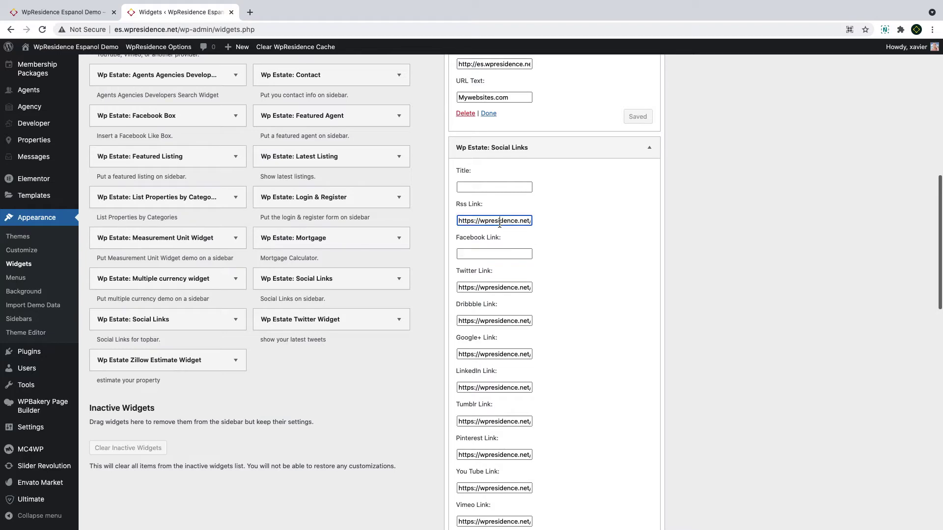
pyautogui.hotkey('shift', 'Tab')
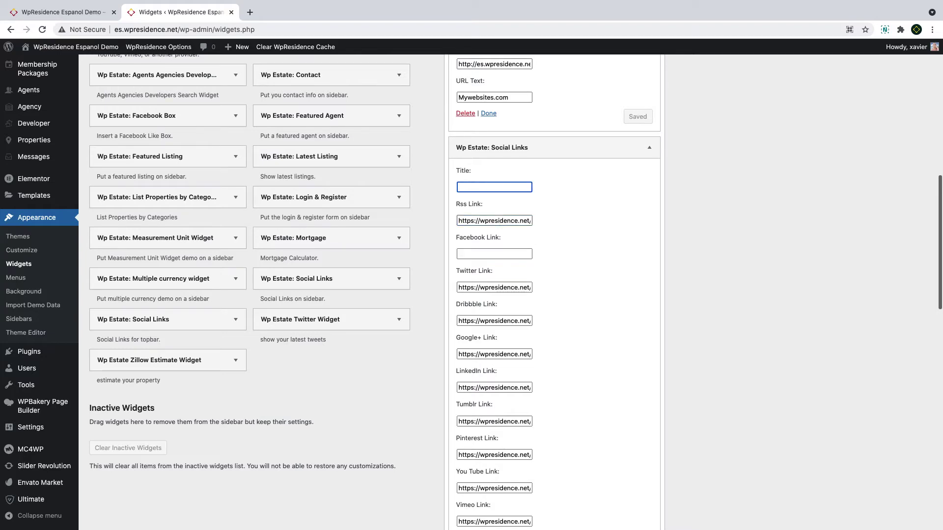
pyautogui.press('Tab')
pyautogui.press('BackSpace')
pyautogui.press('Tab')
pyautogui.press('Tab')
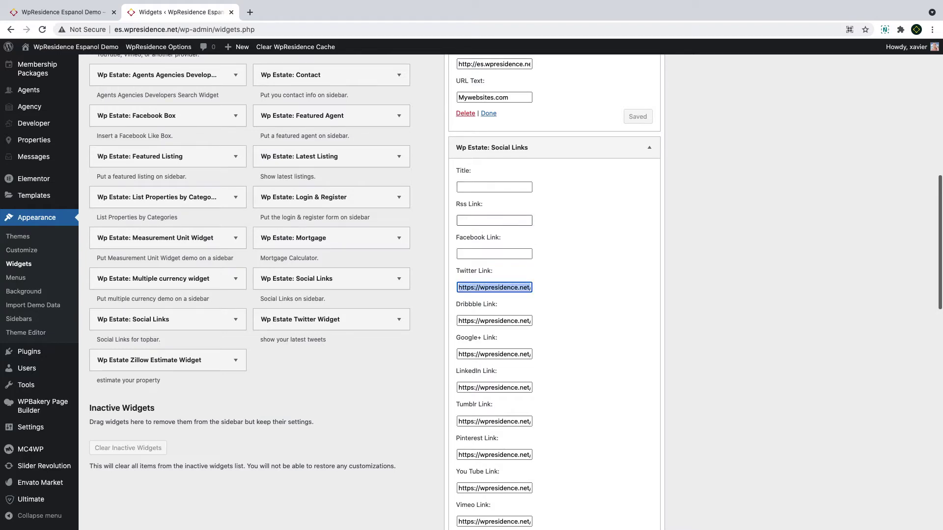
pyautogui.press('BackSpace')
pyautogui.press('Tab')
pyautogui.press('Tab')
pyautogui.press('BackSpace')
pyautogui.press('Tab')
pyautogui.press('BackSpace')
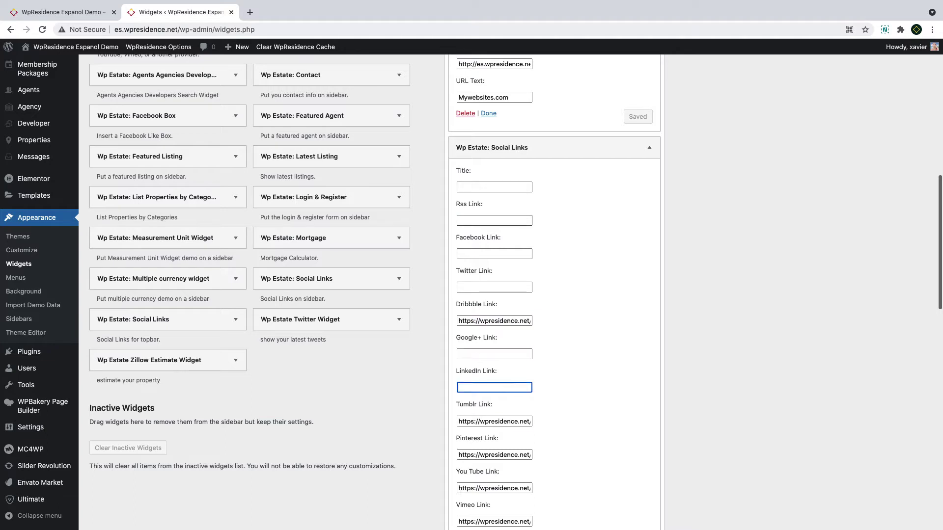
pyautogui.press('Tab')
pyautogui.press('BackSpace')
pyautogui.press('Tab')
pyautogui.press('BackSpace')
pyautogui.press('Tab')
pyautogui.press('BackSpace')
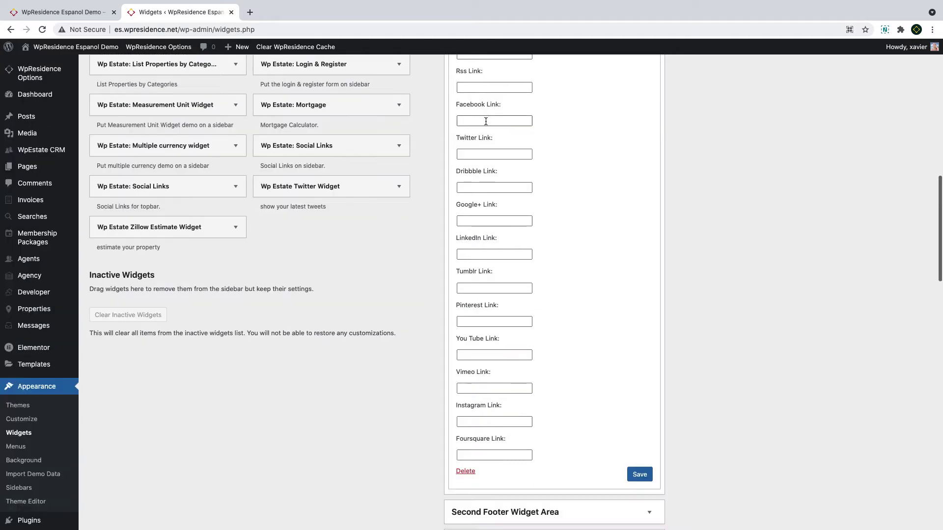
pyautogui.press('super+v')
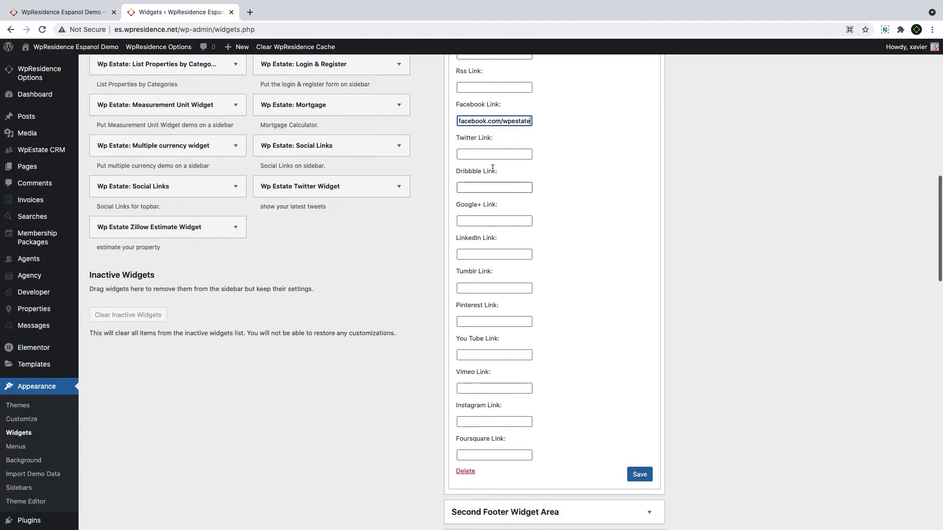
pyautogui.press('Tab')
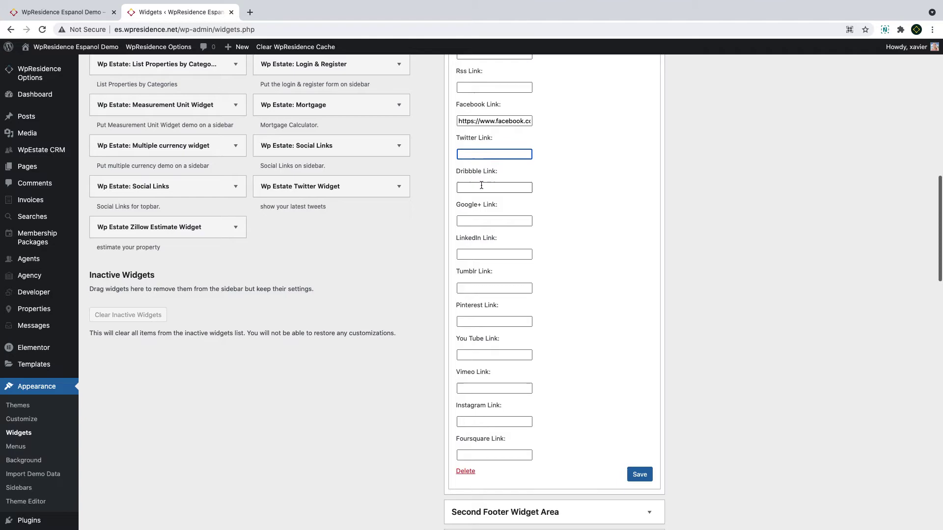
pyautogui.press('Tab')
pyautogui.press('Tab')
pyautogui.press('Tab')
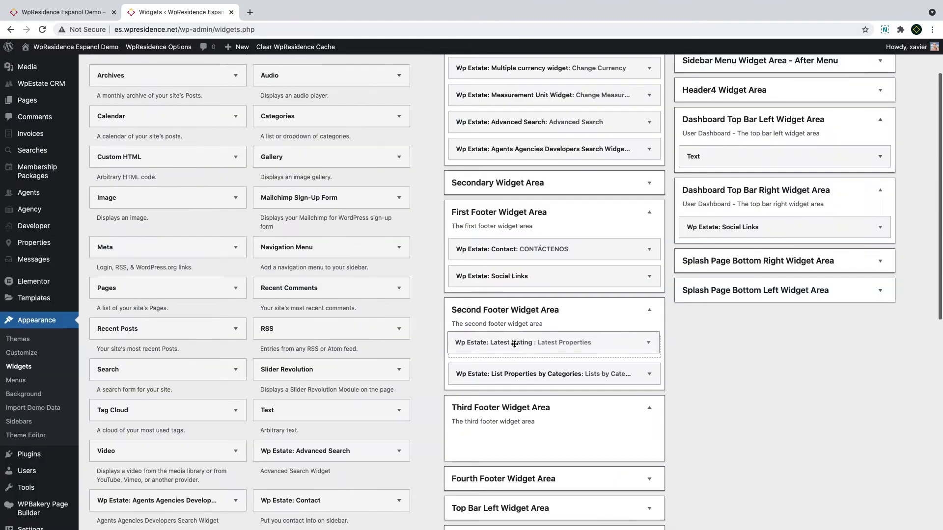
# - Move Latest Listing into the Second Footer area and check the live site's footer
pyautogui.moveTo(514, 344); pyautogui.dragTo(523, 447)
pyautogui.click(119, 17)
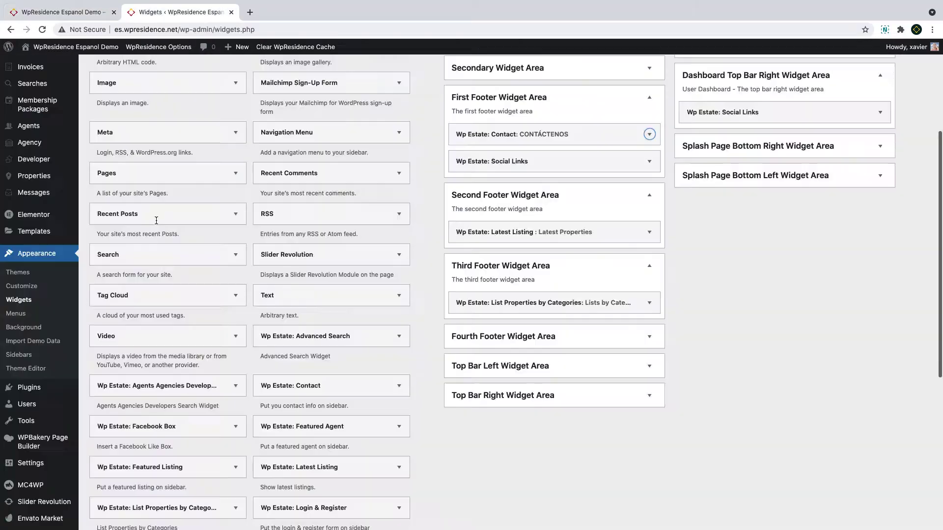
pyautogui.scroll(-1, 156, 221)
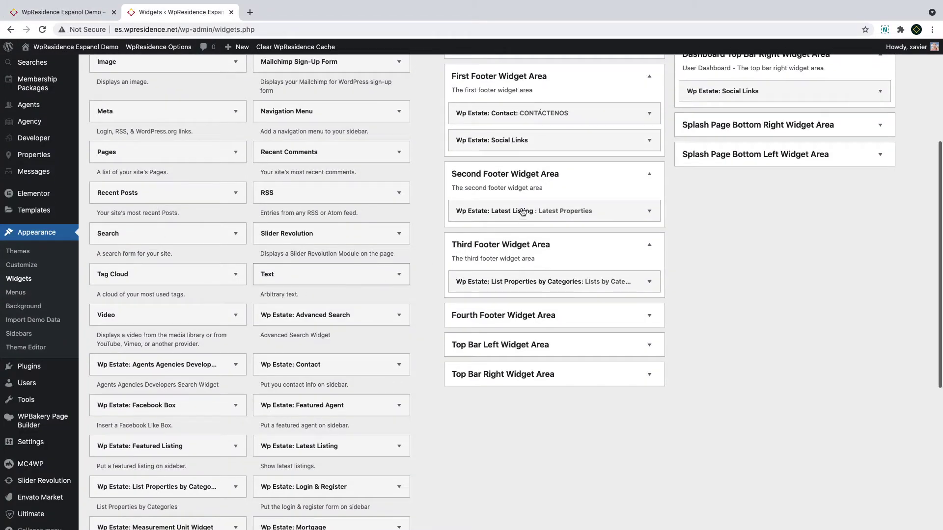
# - Add a Text widget to the First Footer titled 'ABOUT US' and begin its description
pyautogui.moveTo(295, 274); pyautogui.dragTo(523, 120)
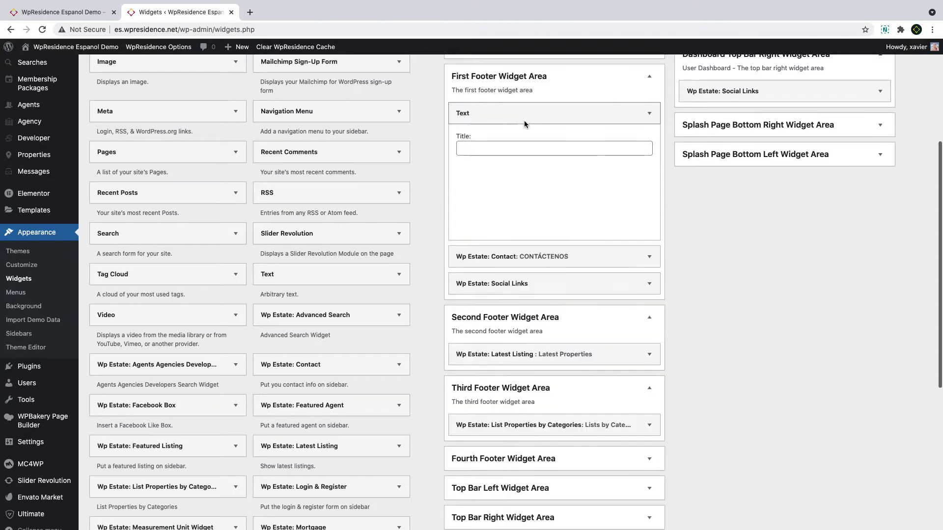
pyautogui.click(499, 150)
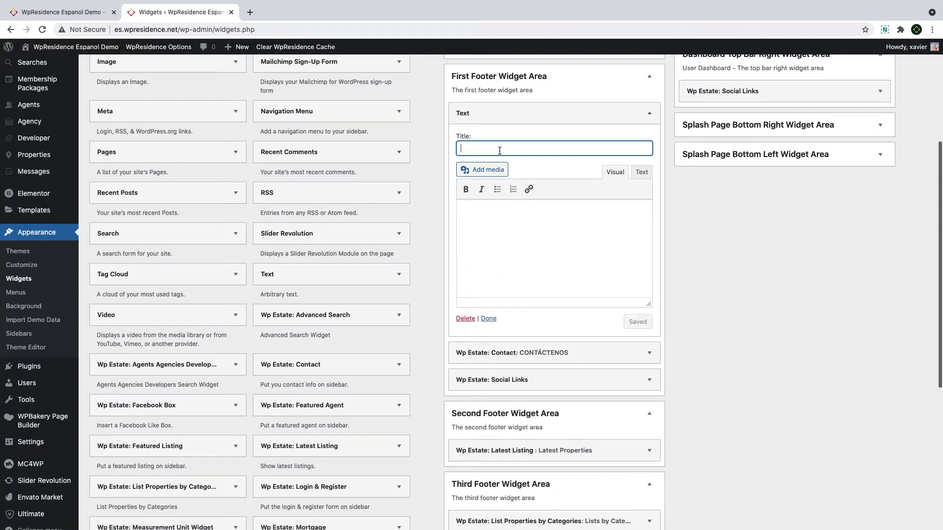
pyautogui.write('ABOUT US')
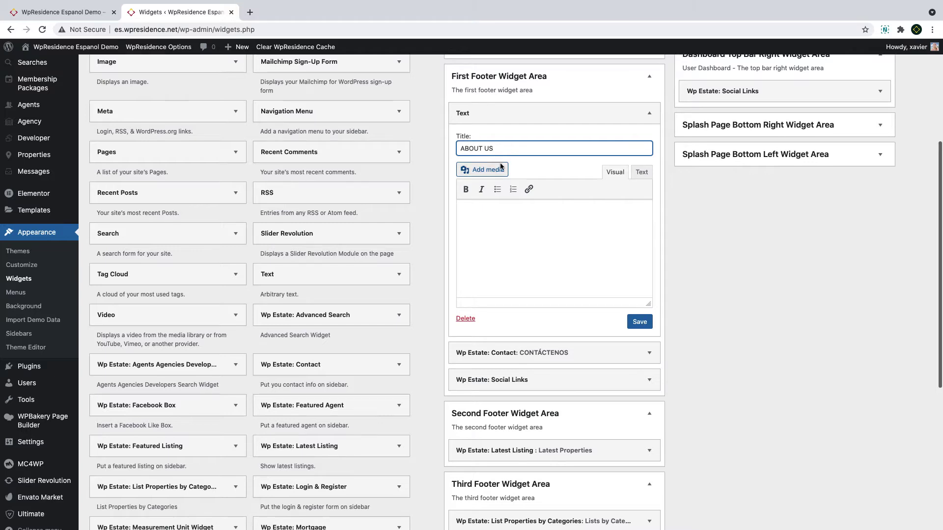
pyautogui.click(540, 226)
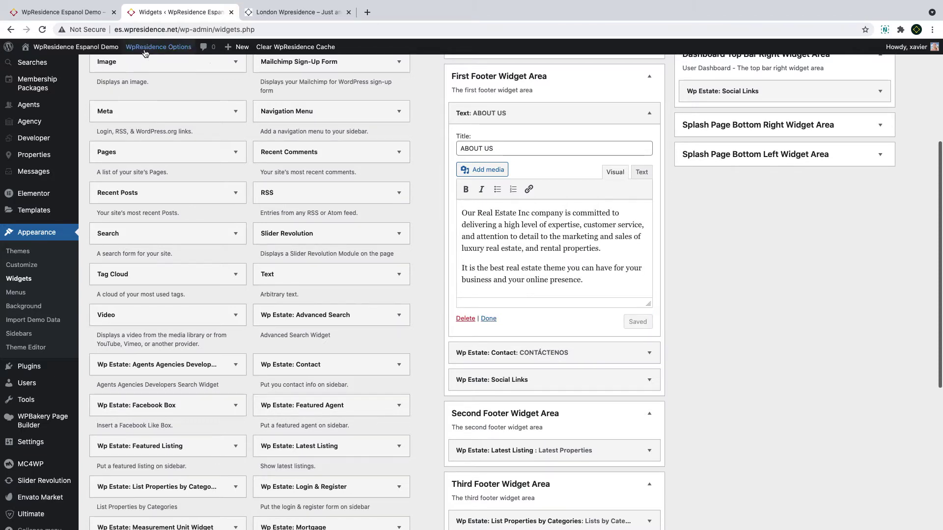
# - Set WpResidence General > Footer Type to '4 equal columns', save, and go back to Widgets
pyautogui.moveTo(159, 46)
pyautogui.click(137, 117)
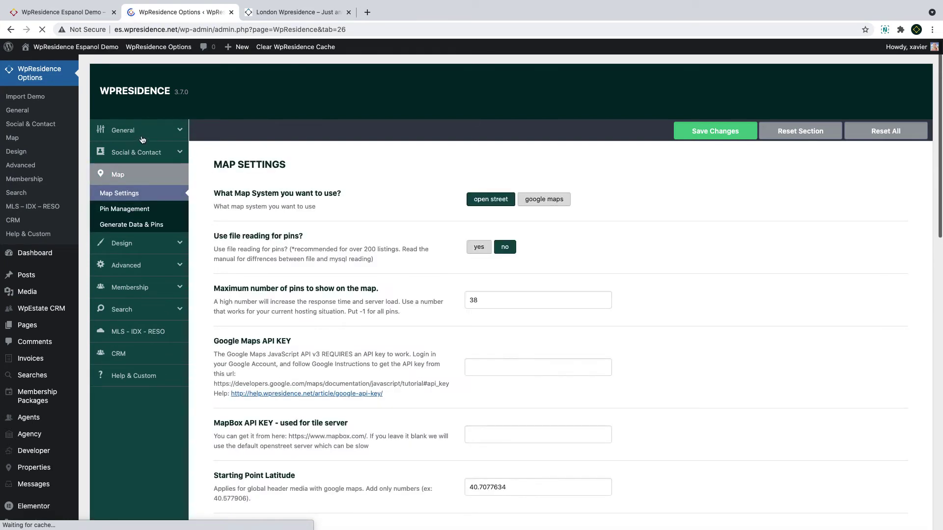
pyautogui.click(142, 139)
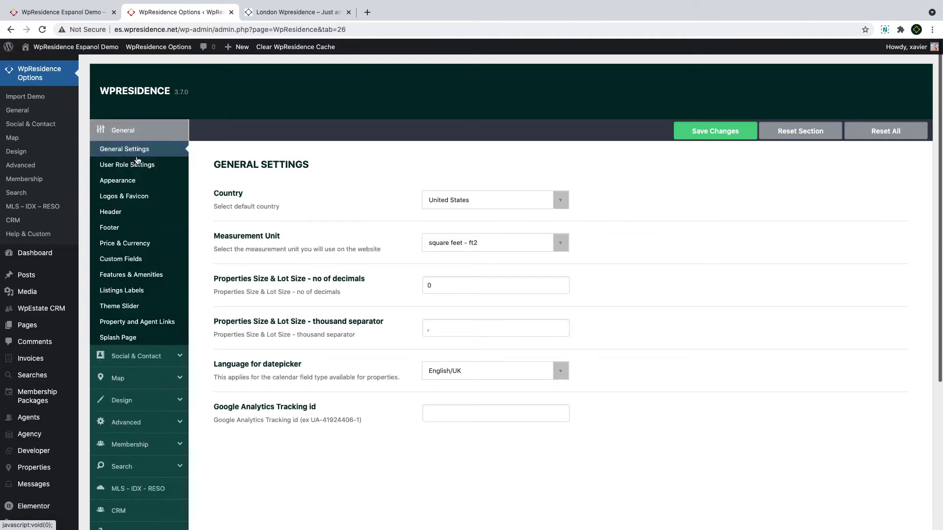
pyautogui.click(123, 227)
pyautogui.scroll(-3, 382, 253)
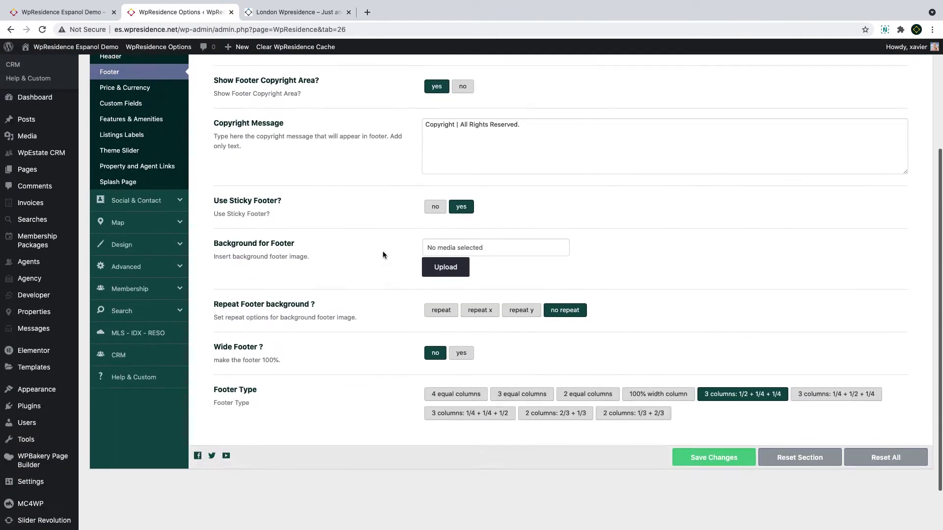
pyautogui.scroll(-1, 382, 252)
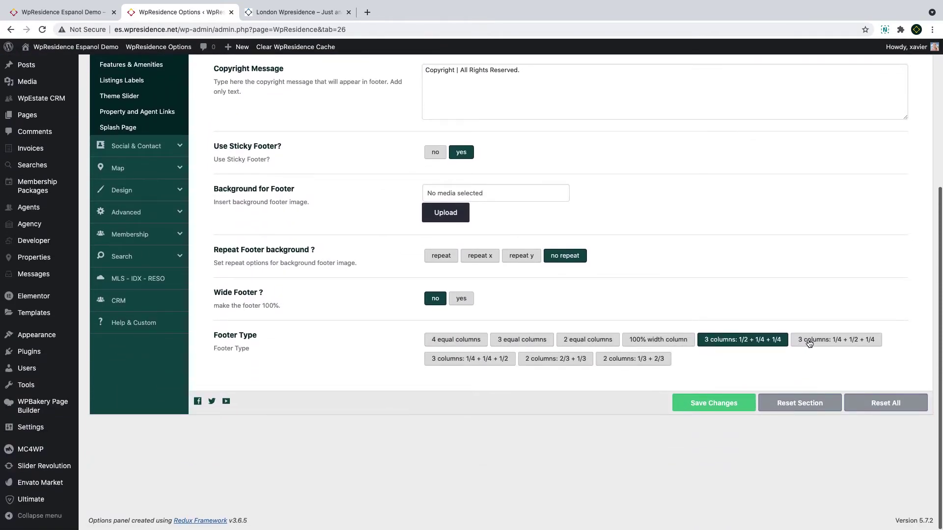
pyautogui.click(447, 340)
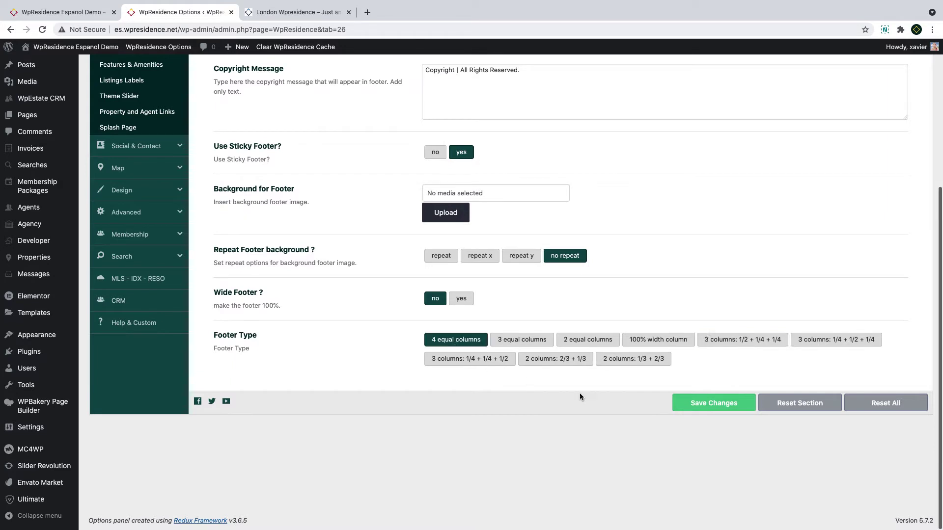
pyautogui.click(706, 406)
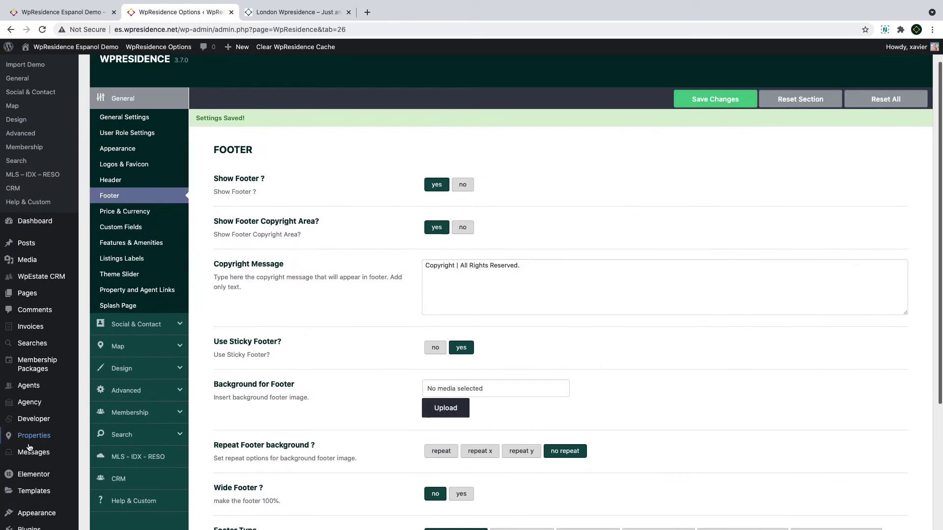
pyautogui.click(9, 31)
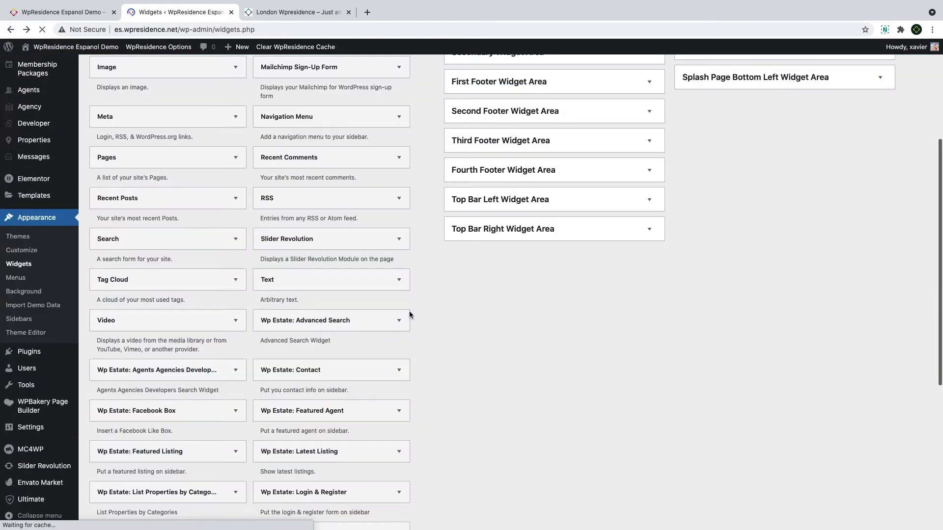
# - Expand the First, Second, Third and Fourth Footer widget areas
pyautogui.scroll(2, 442, 231)
pyautogui.click(490, 156)
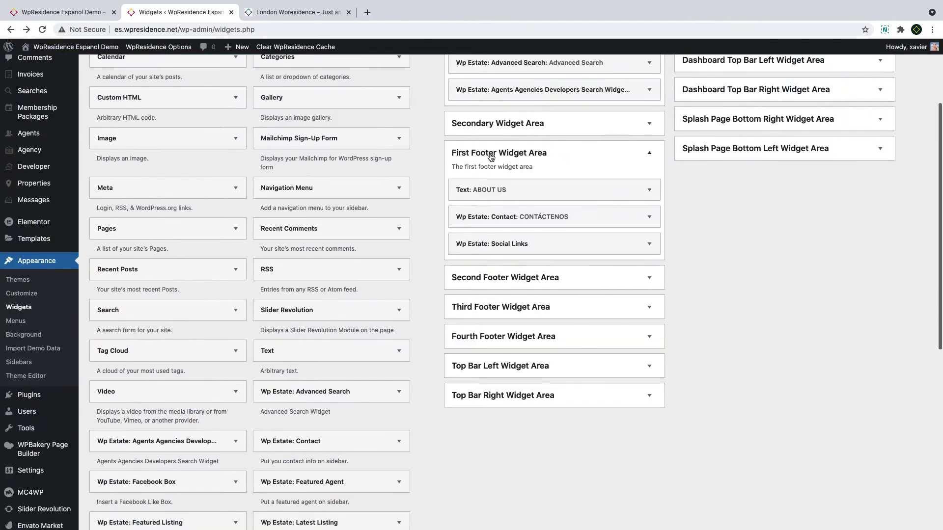
pyautogui.click(502, 280)
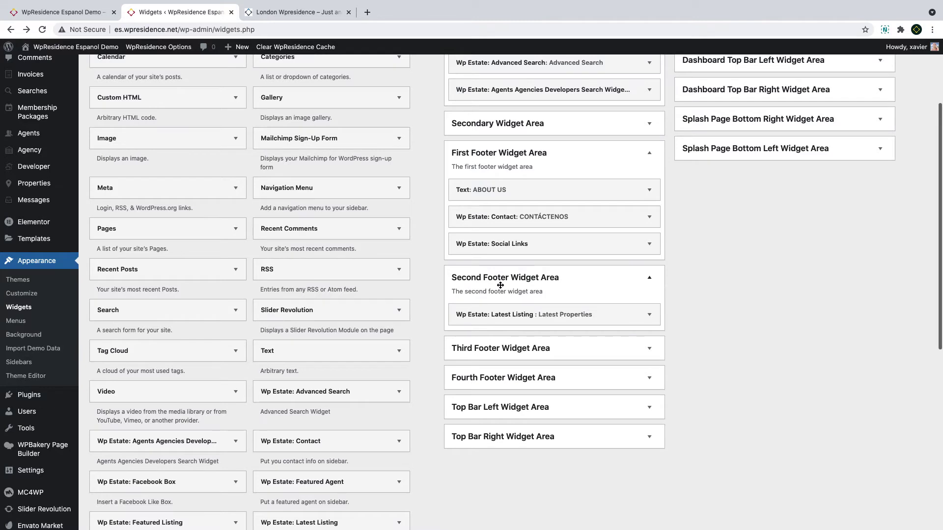
pyautogui.click(498, 351)
pyautogui.click(503, 419)
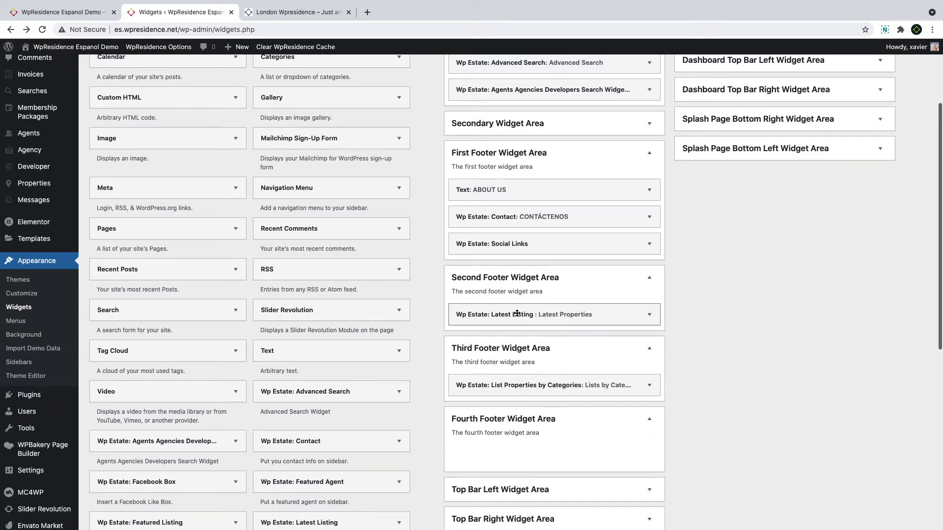
# - Move Latest Listing to Fourth Footer, Social Links and Contact to Second Footer, and reload the site
pyautogui.moveTo(517, 314); pyautogui.dragTo(523, 464)
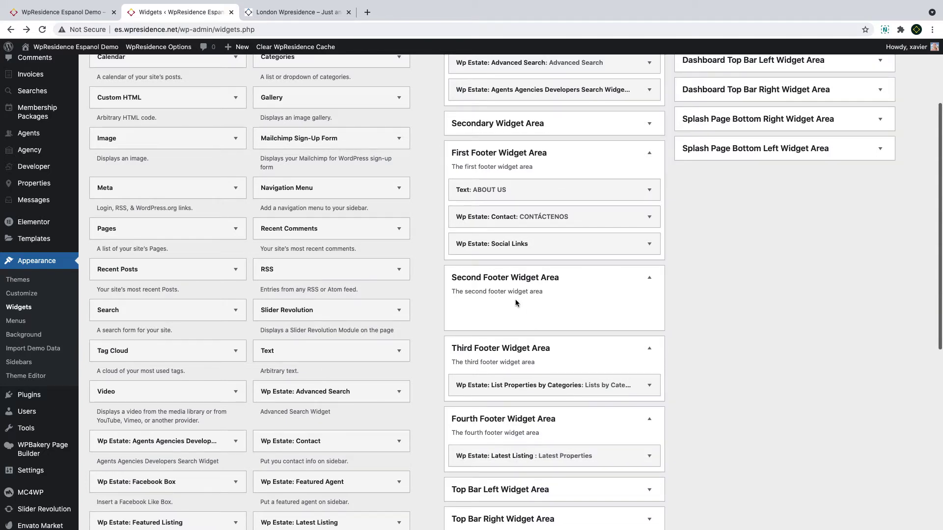
pyautogui.moveTo(500, 246); pyautogui.dragTo(517, 318)
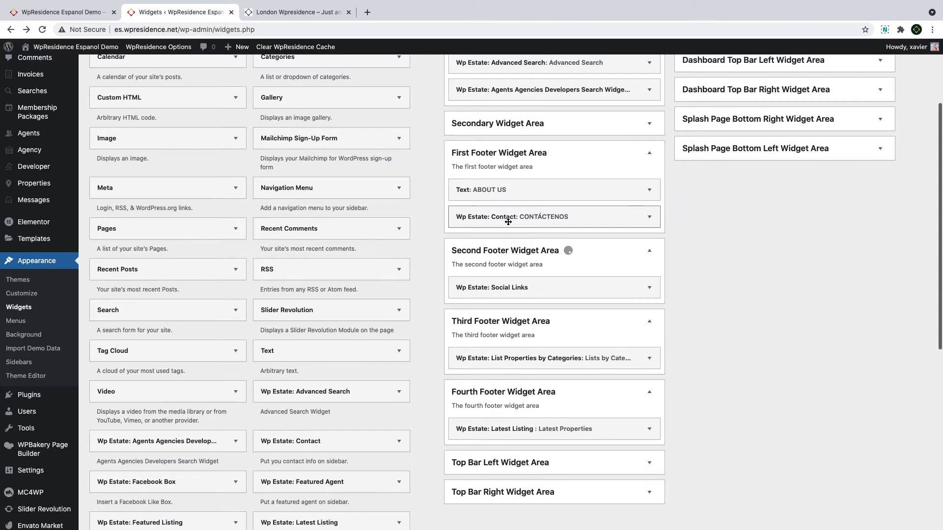
pyautogui.moveTo(505, 216); pyautogui.dragTo(507, 279)
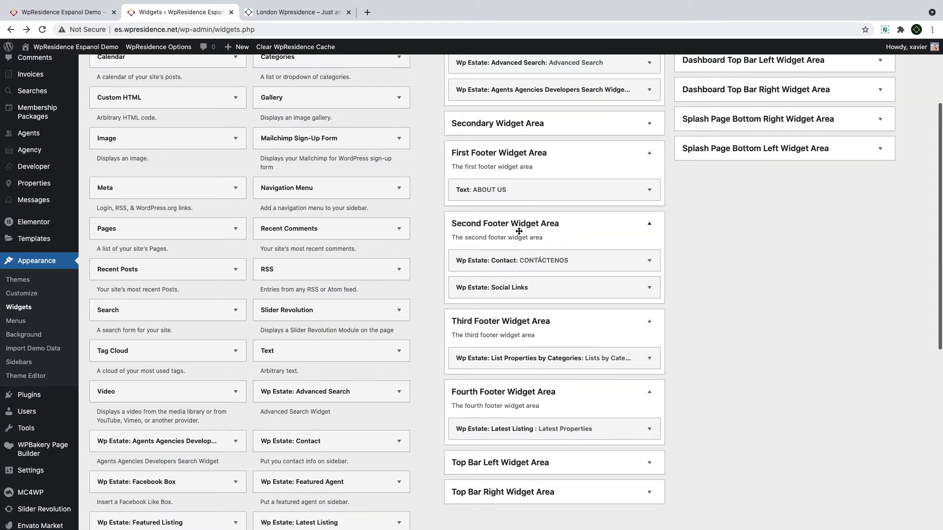
pyautogui.click(66, 15)
pyautogui.click(42, 29)
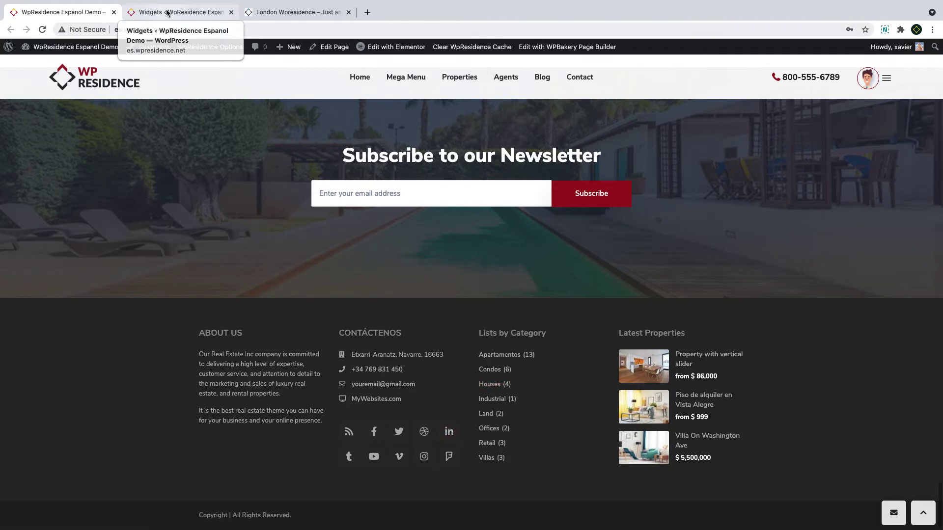
# - Open the Second Footer's Social Links widget settings and compare them with the live footer
pyautogui.click(153, 6)
pyautogui.click(570, 288)
pyautogui.scroll(-7, 567, 287)
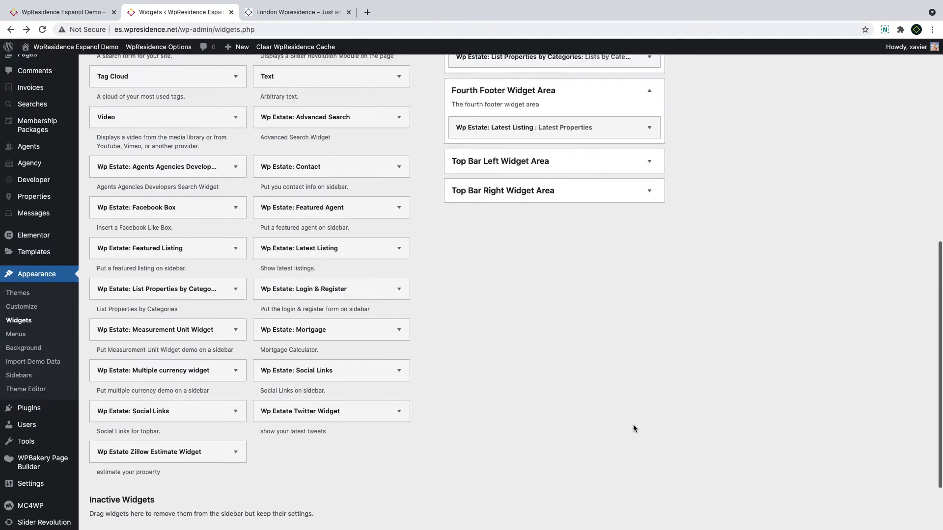
pyautogui.hotkey('ctrl', 'shift', 'Tab')
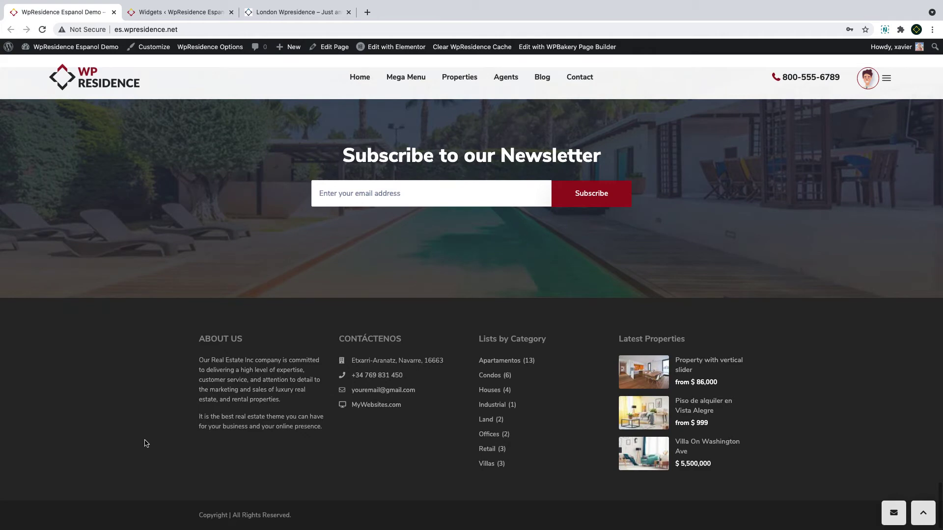
# - Set the Fourth Footer Latest Listing widget to show 2 listings
pyautogui.click(199, 16)
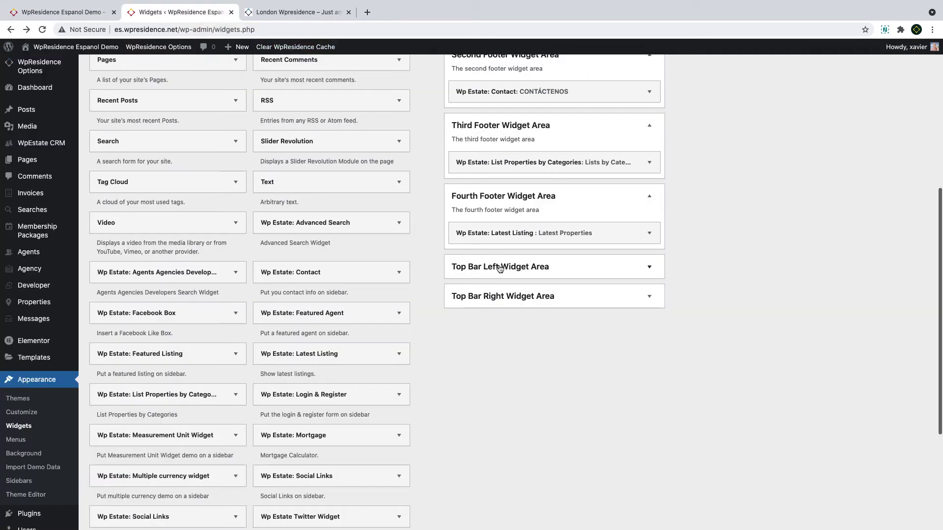
pyautogui.click(515, 233)
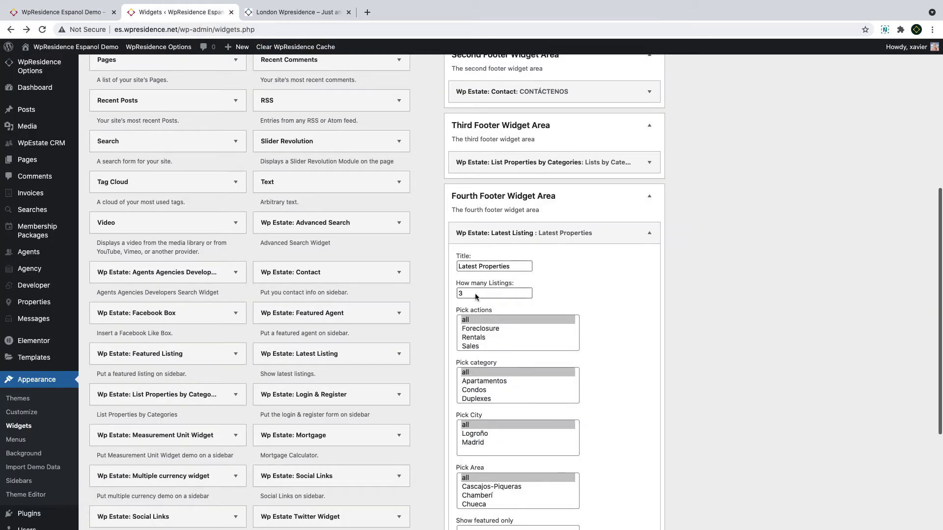
pyautogui.scroll(-3, 477, 299)
pyautogui.scroll(-3, 479, 292)
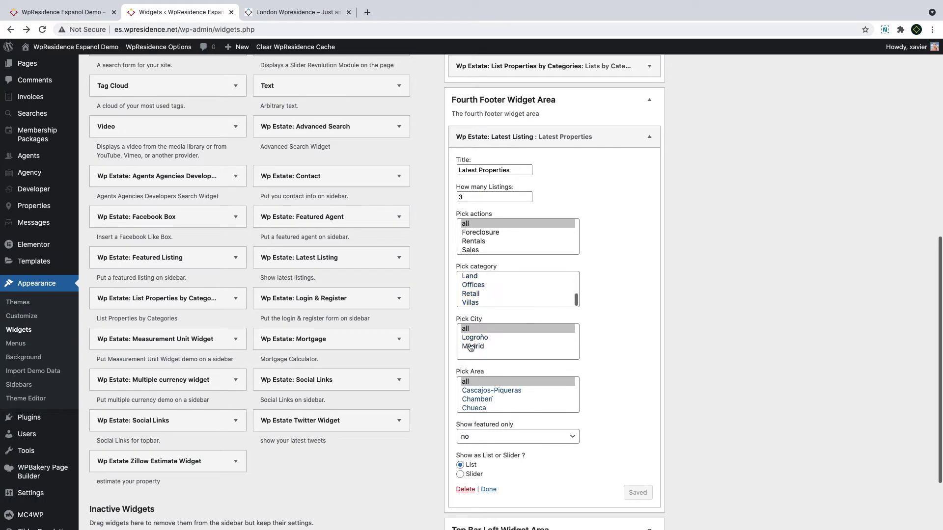
pyautogui.scroll(-4, 476, 462)
pyautogui.scroll(5, 505, 365)
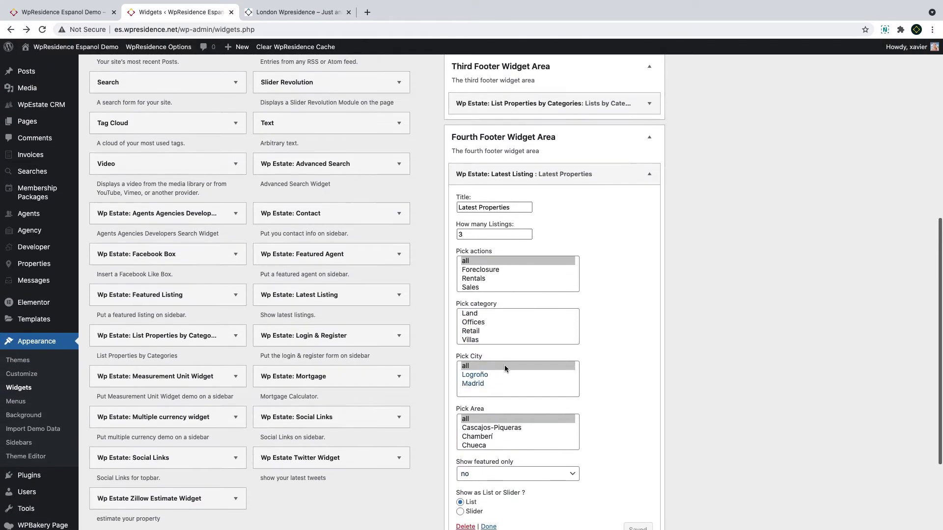
pyautogui.click(472, 234)
pyautogui.press('BackSpace')
pyautogui.write('23')
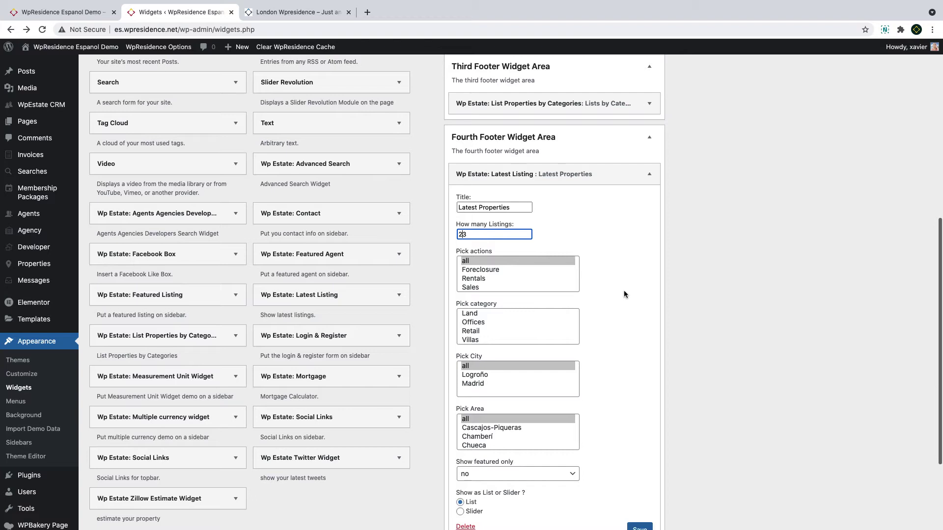
pyautogui.scroll(-1, 673, 439)
pyautogui.scroll(-1, 673, 440)
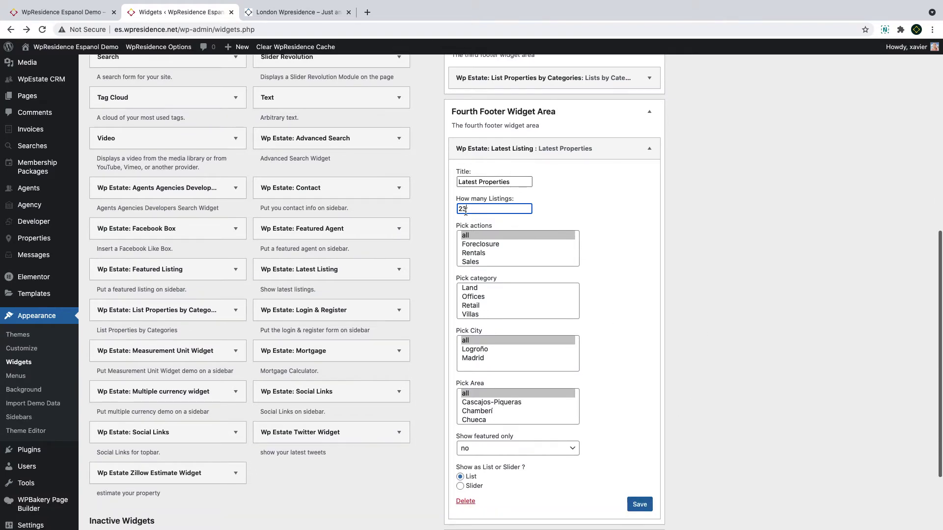
pyautogui.press('BackSpace')
# - Retitle the widget 'Propriedades' and save it
pyautogui.moveTo(526, 183); pyautogui.dragTo(416, 179)
pyautogui.write('Pr')
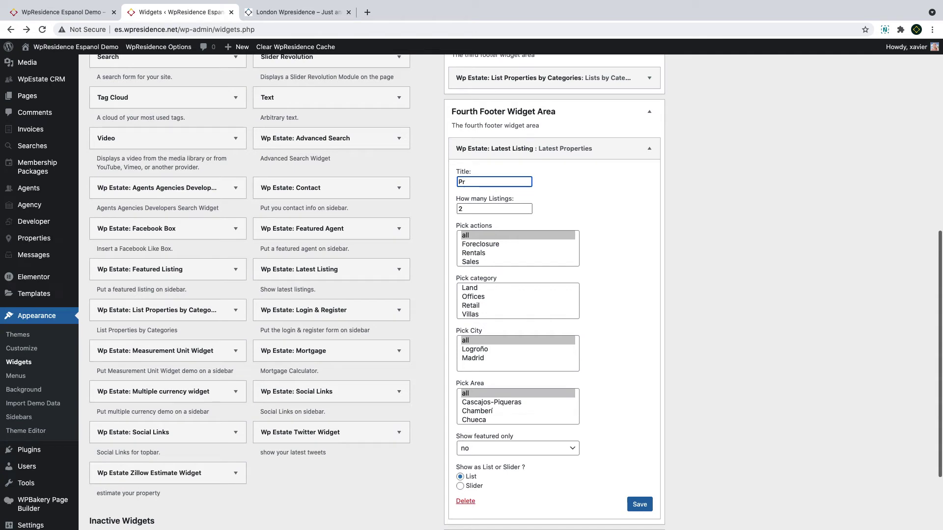
pyautogui.write('opriedades')
pyautogui.click(639, 503)
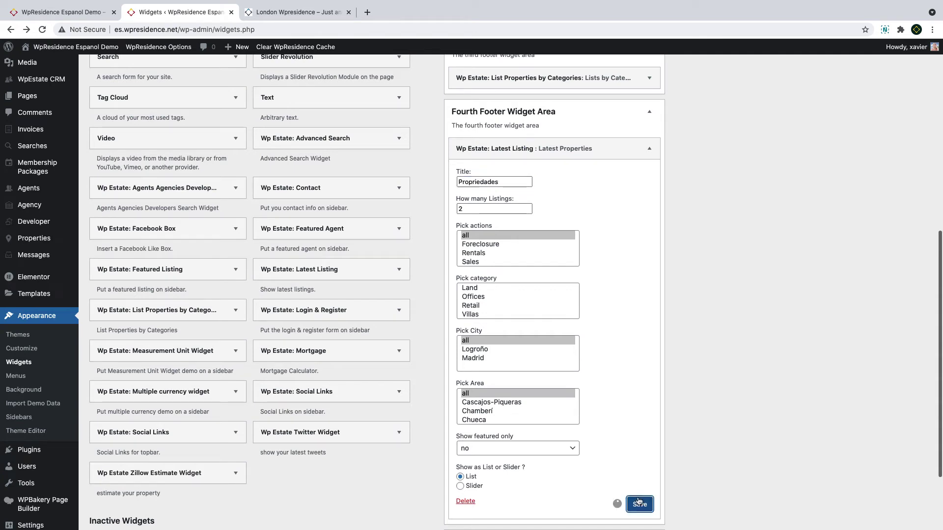
pyautogui.click(583, 149)
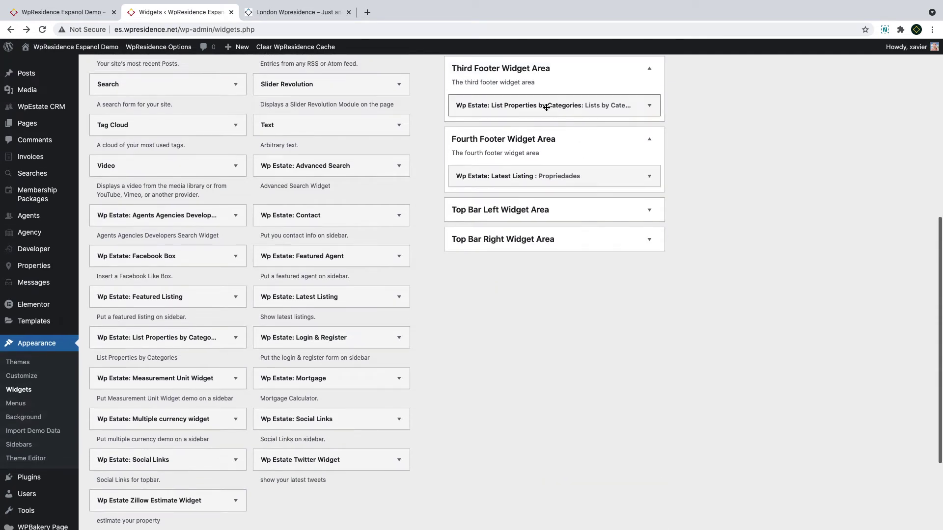
# - Retitle the categories widget 'Categorias', list by Property Action, and save it
pyautogui.click(545, 105)
pyautogui.tripleClick(510, 145)
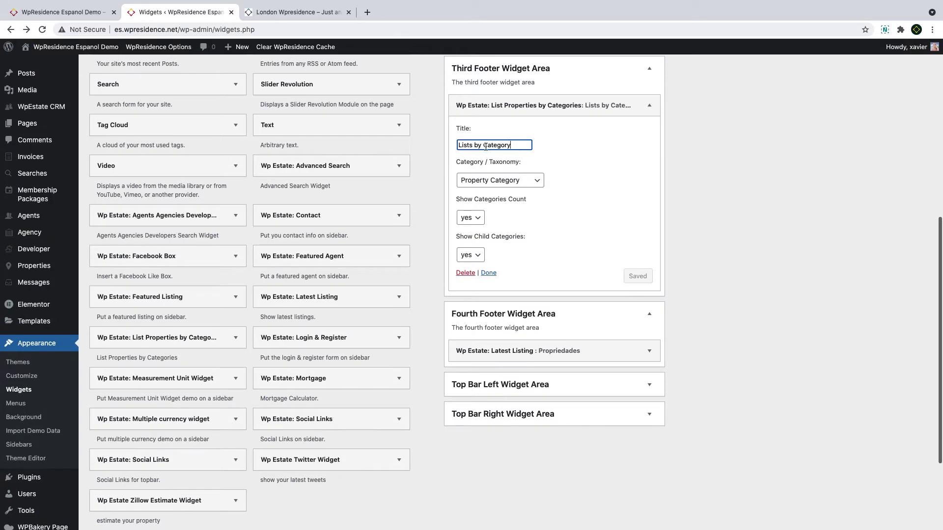
pyautogui.moveTo(485, 146); pyautogui.dragTo(438, 146)
pyautogui.write('Categori')
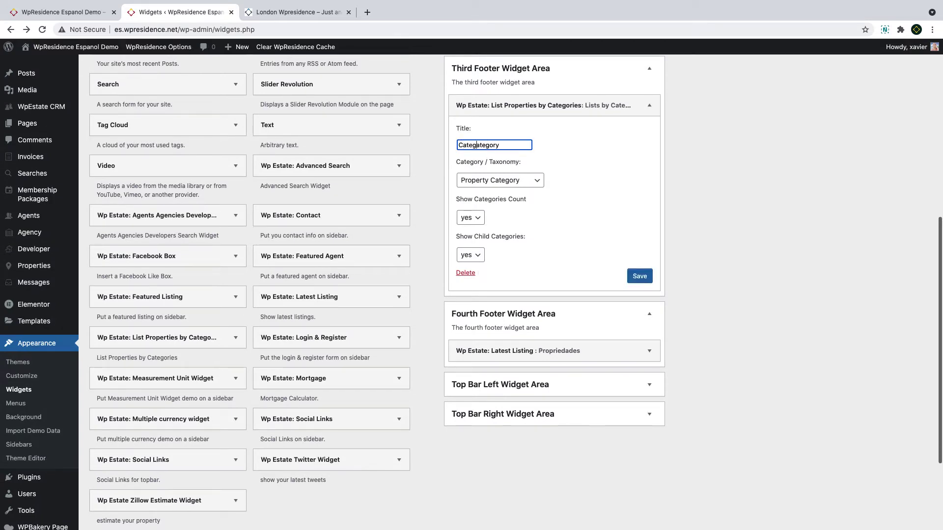
pyautogui.hotkey('shift', 'End')
pyautogui.write('as')
pyautogui.click(501, 181)
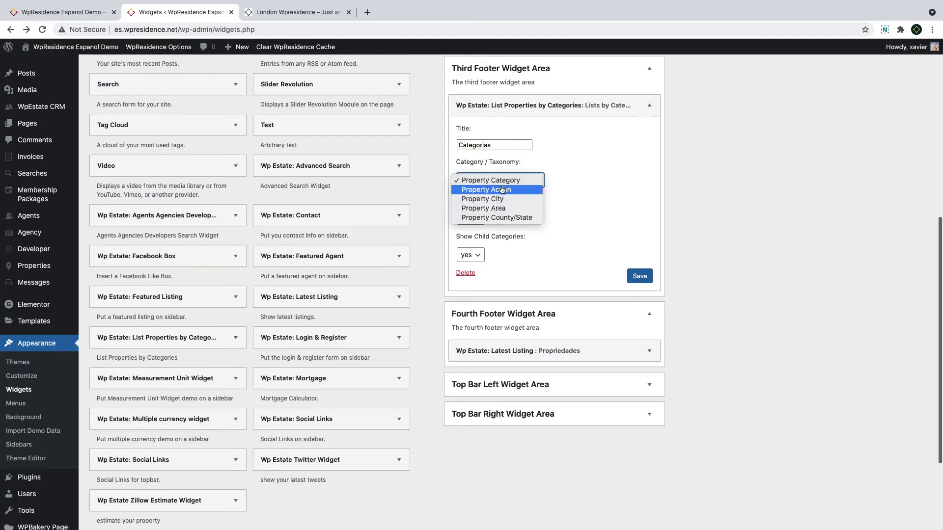
pyautogui.click(497, 190)
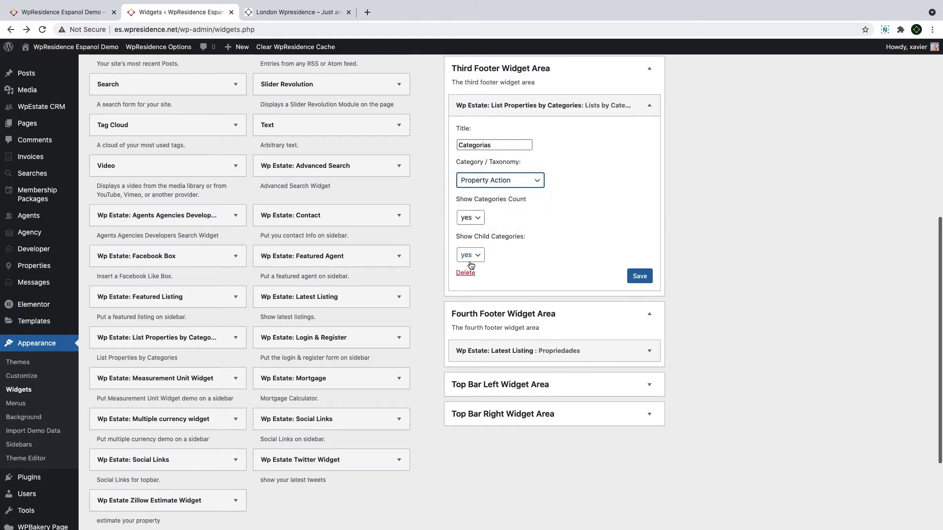
pyautogui.click(639, 276)
# - Check the footer on the live site, then return to the Widgets admin page
pyautogui.hotkey('ctrl', 'shift', 'Tab')
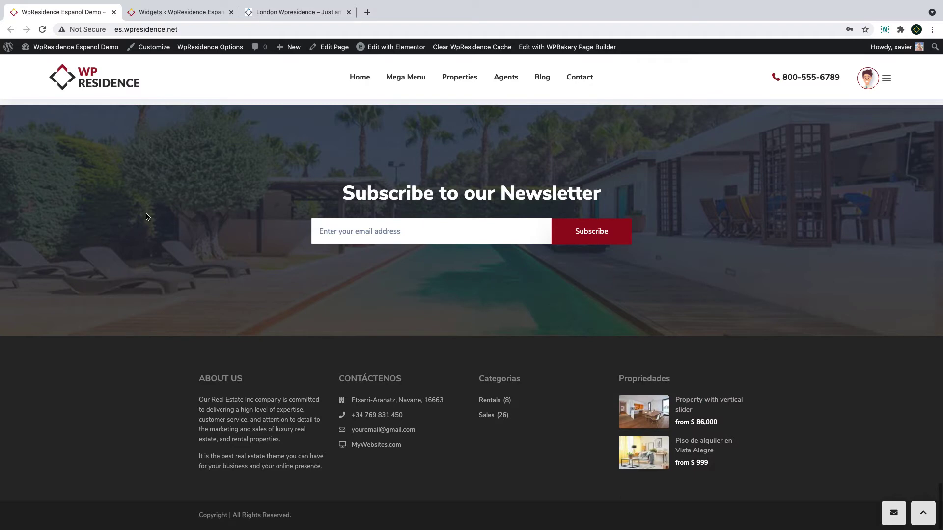
pyautogui.moveTo(198, 516); pyautogui.dragTo(289, 517)
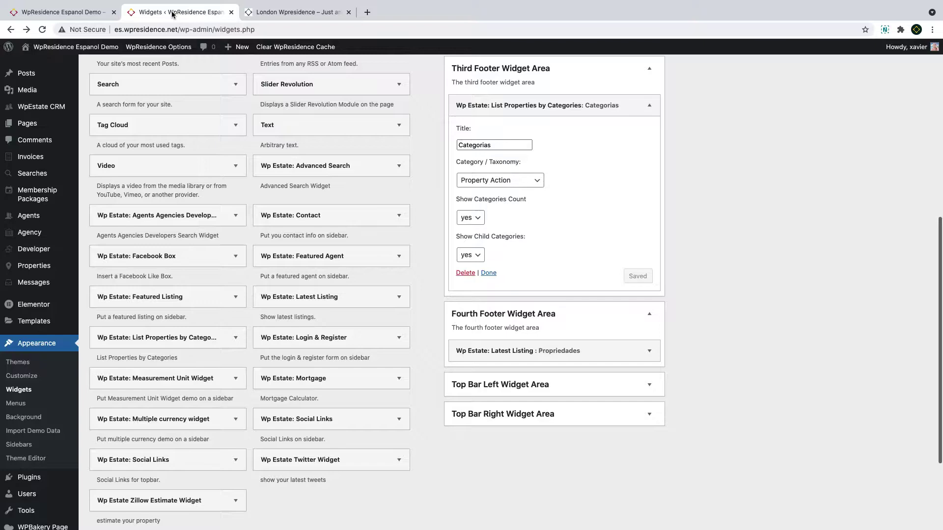
pyautogui.click(177, 13)
# - Open the Footer section of WpResidence Options > General and save the settings
pyautogui.moveTo(147, 47)
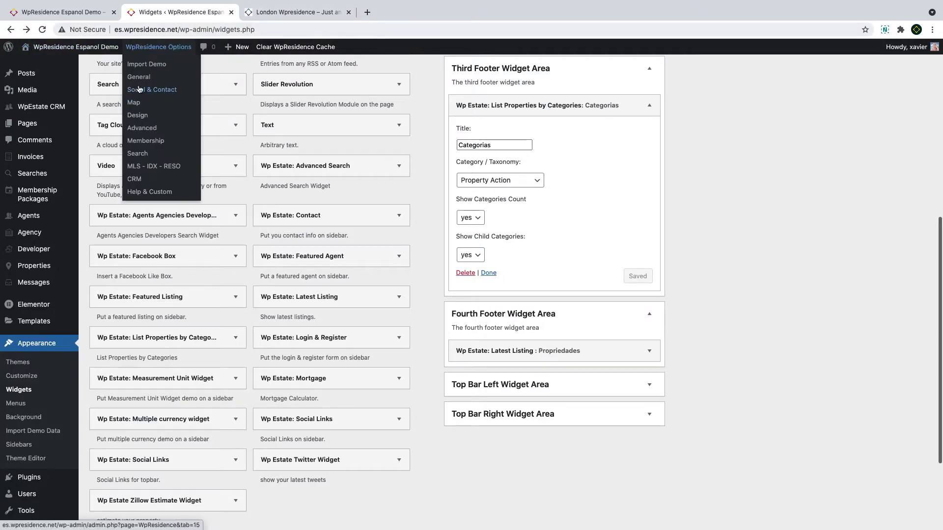
pyautogui.click(138, 76)
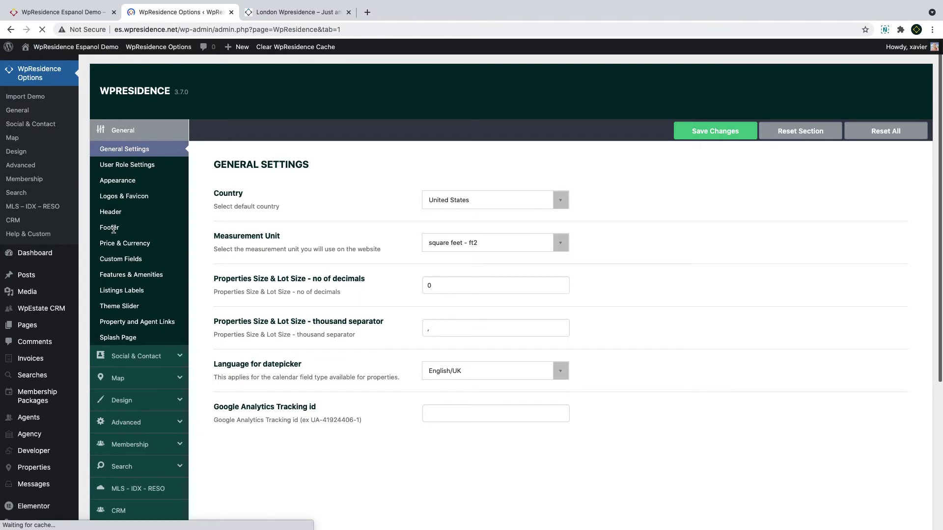
pyautogui.click(114, 229)
pyautogui.click(488, 289)
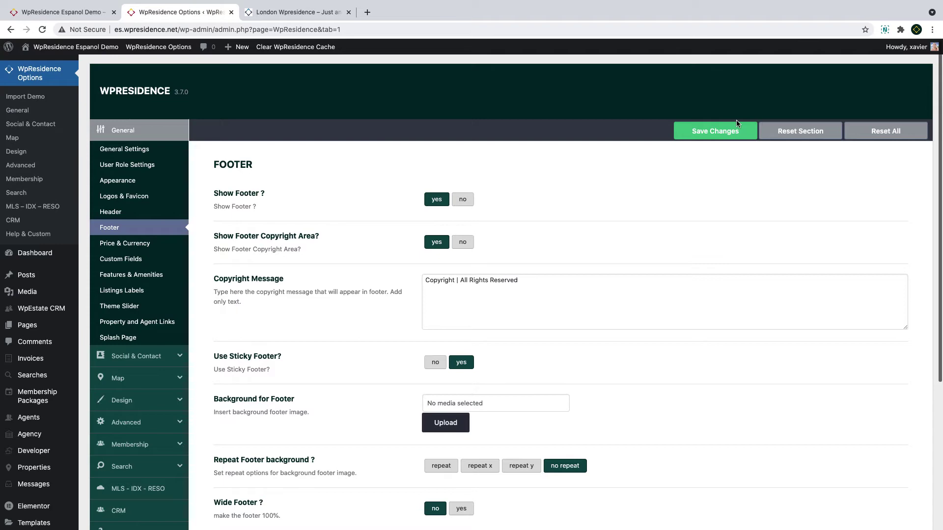
pyautogui.click(726, 134)
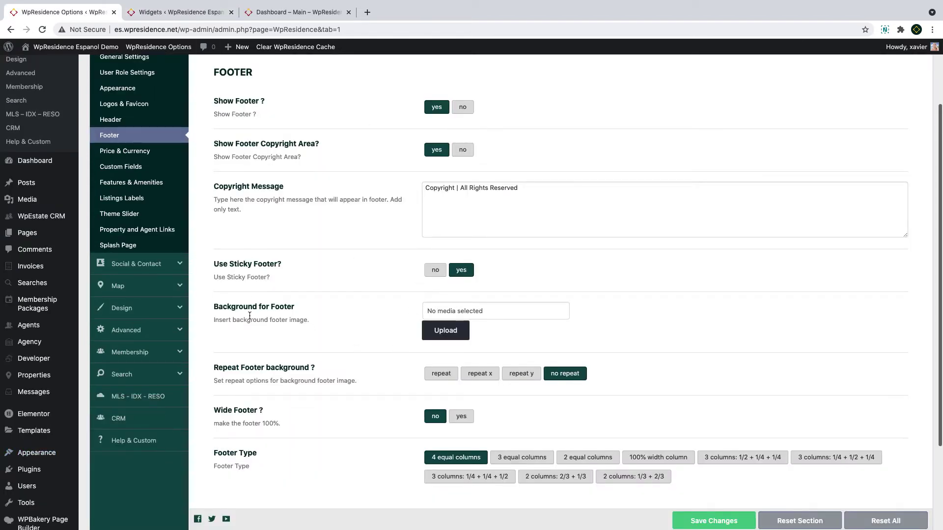
# - Set Show Footer to no
pyautogui.click(468, 111)
pyautogui.click(440, 111)
pyautogui.click(467, 112)
pyautogui.scroll(1, 112, 179)
pyautogui.scroll(3, 112, 180)
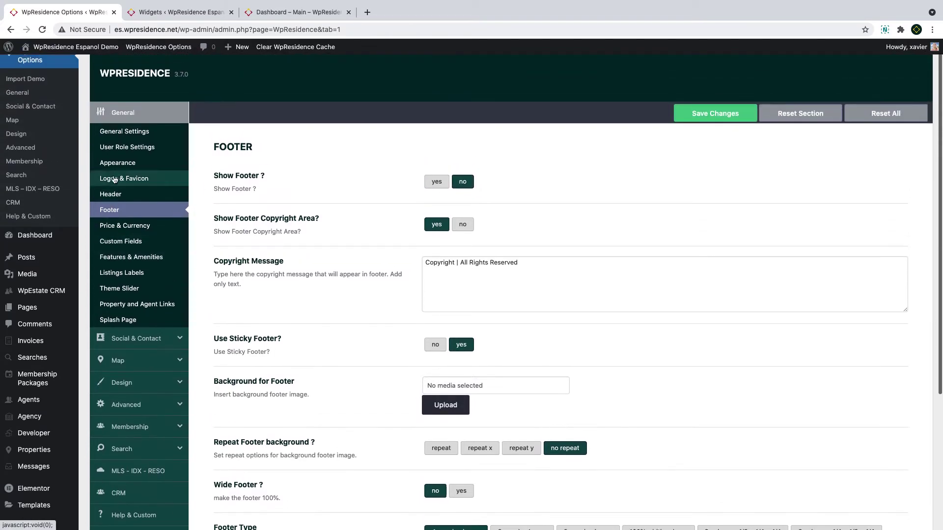
# - Toggle the header's top bar widget menu and mobile top bar, leaving both as before
pyautogui.click(110, 194)
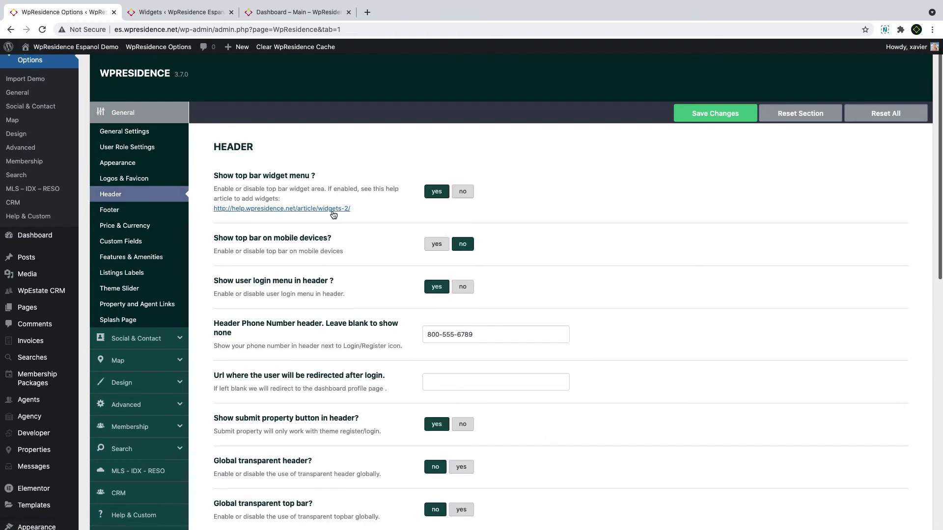
pyautogui.click(463, 192)
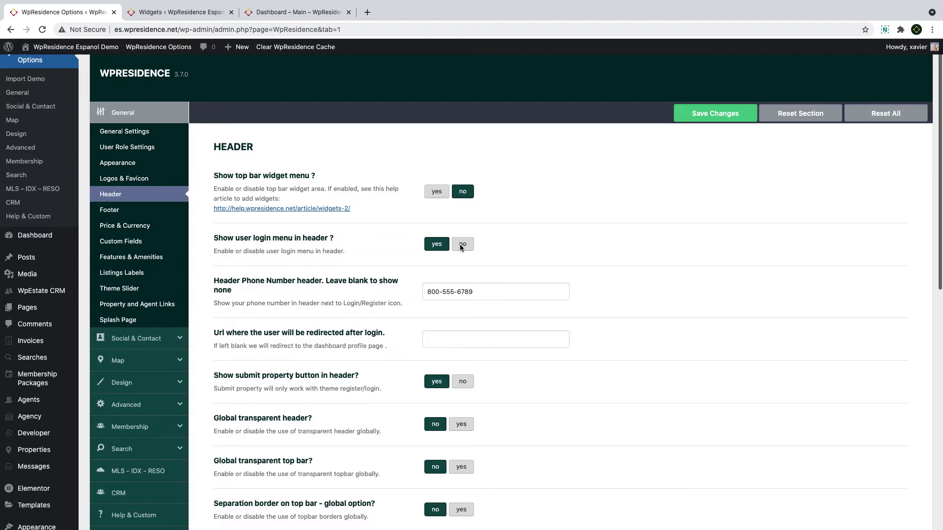
pyautogui.click(436, 192)
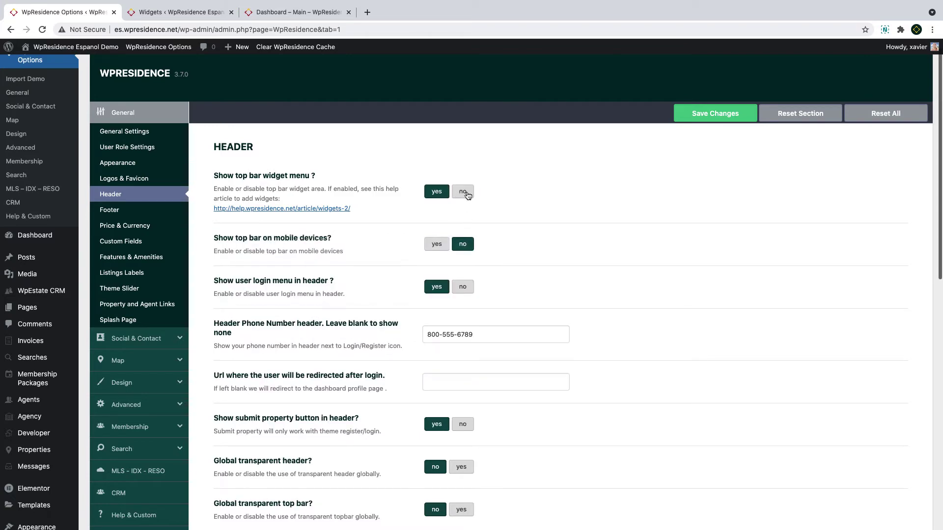
pyautogui.click(438, 246)
pyautogui.click(461, 246)
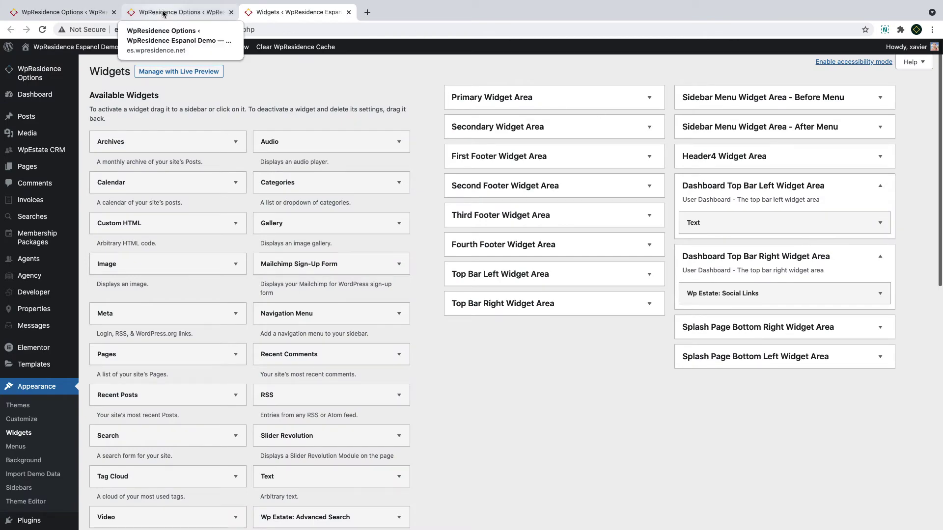
# - Check the property page sidebar settings, then expand and collapse Splash Page Bottom Right in Widgets
pyautogui.click(162, 13)
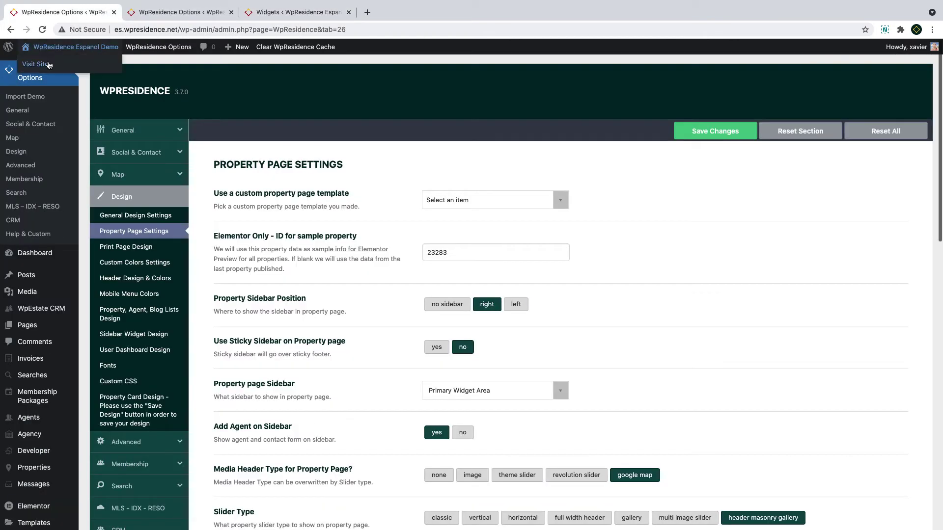
pyautogui.moveTo(89, 13); pyautogui.dragTo(324, 13)
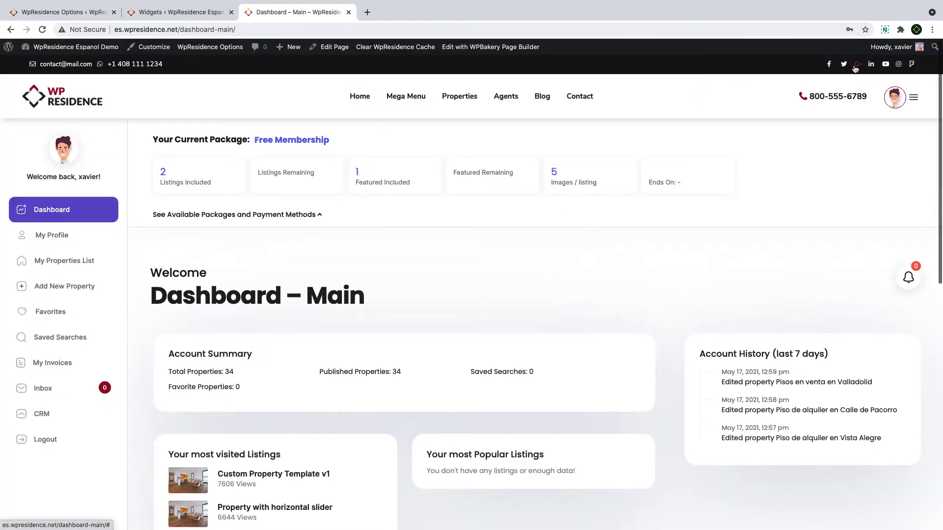
pyautogui.click(152, 13)
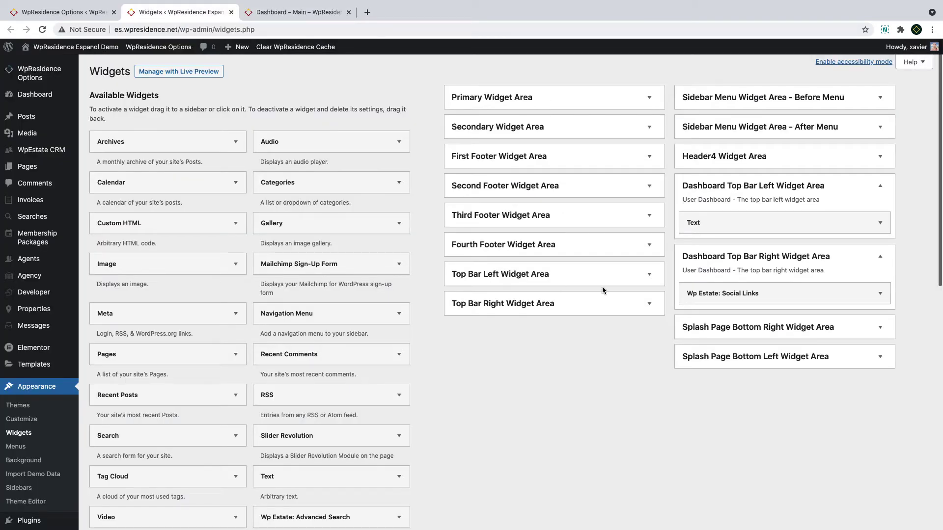
pyautogui.click(721, 334)
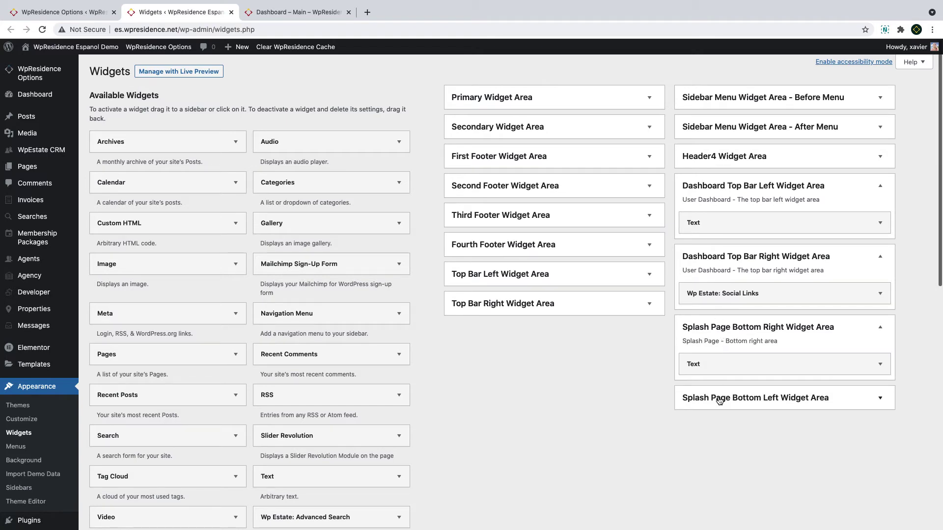
pyautogui.click(723, 331)
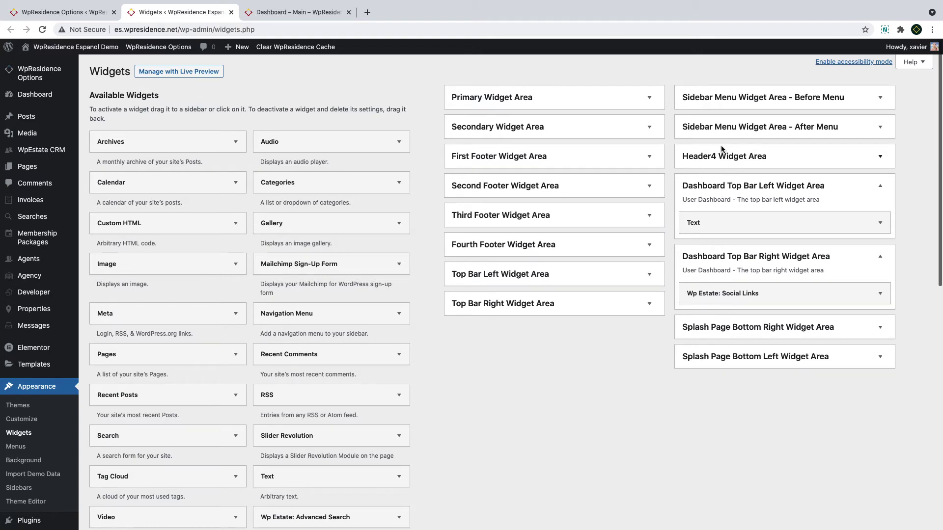
# - Expand the Secondary Widget Area, preview the Apartamentos category page, then open Appearance > Sidebars
pyautogui.press('super+r')
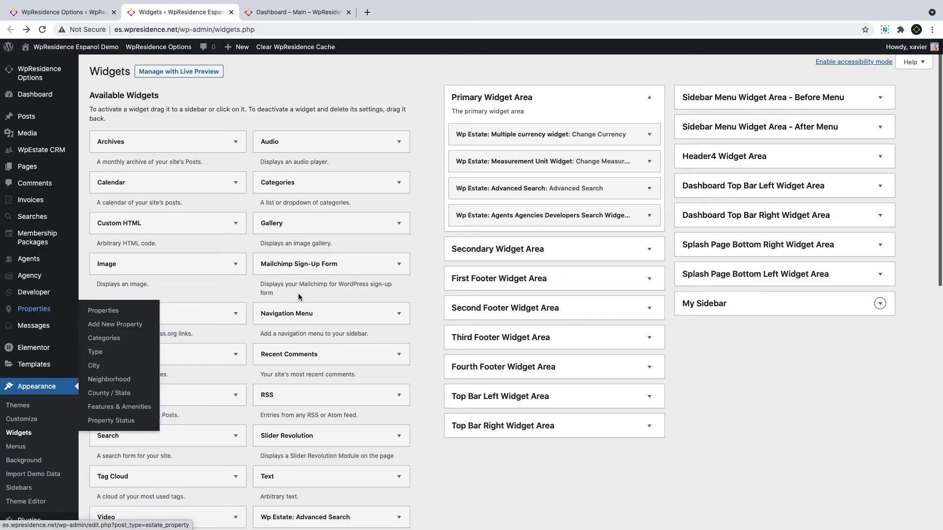
pyautogui.click(504, 258)
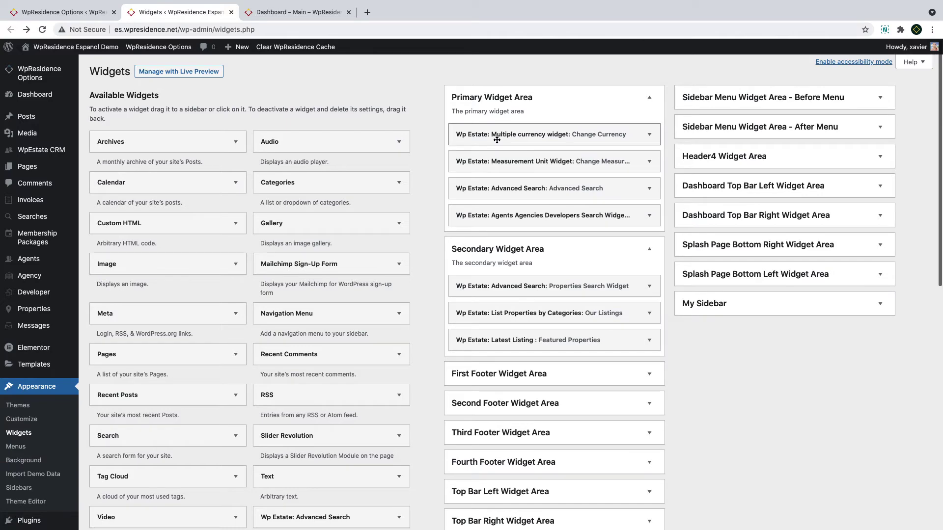
pyautogui.hotkey('ctrl', 'Tab')
pyautogui.scroll(-7, 676, 269)
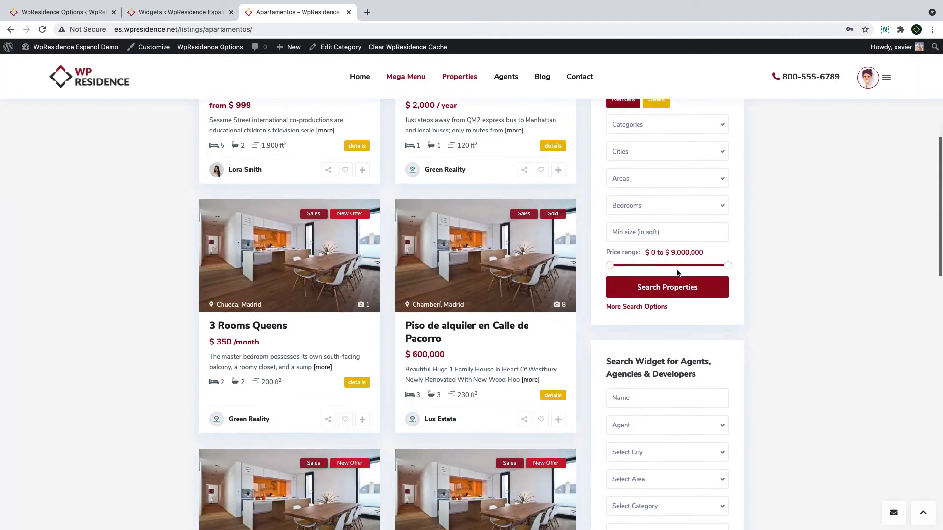
pyautogui.scroll(10, 677, 273)
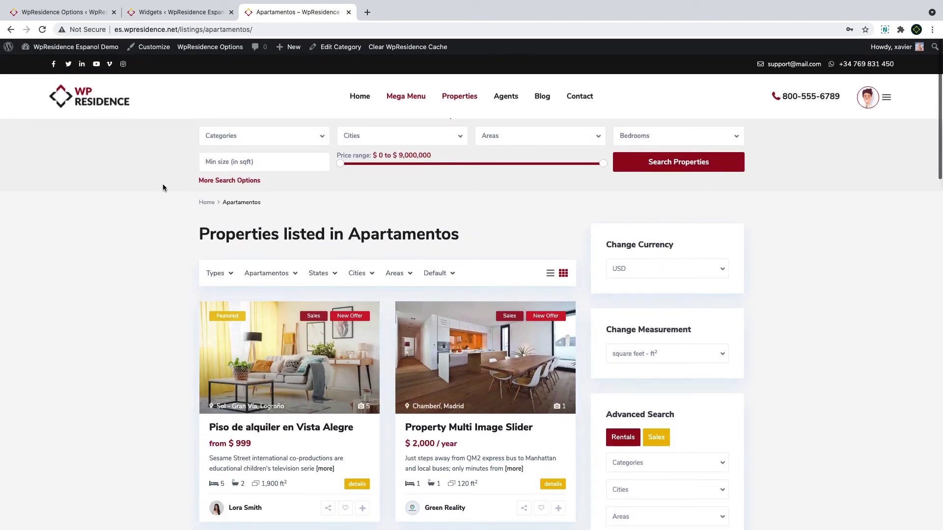
pyautogui.click(19, 488)
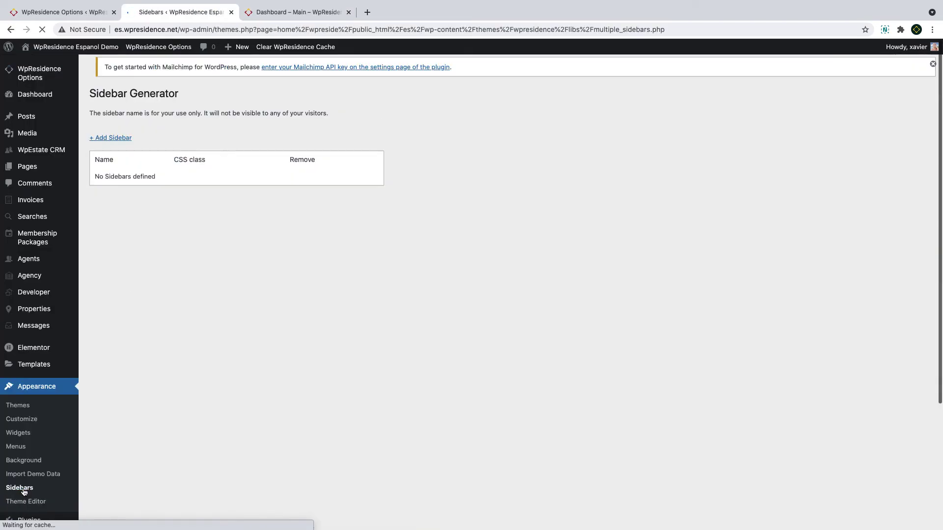
# - Add a custom sidebar named 'My Sidebar' and expand it on the Widgets page
pyautogui.click(111, 139)
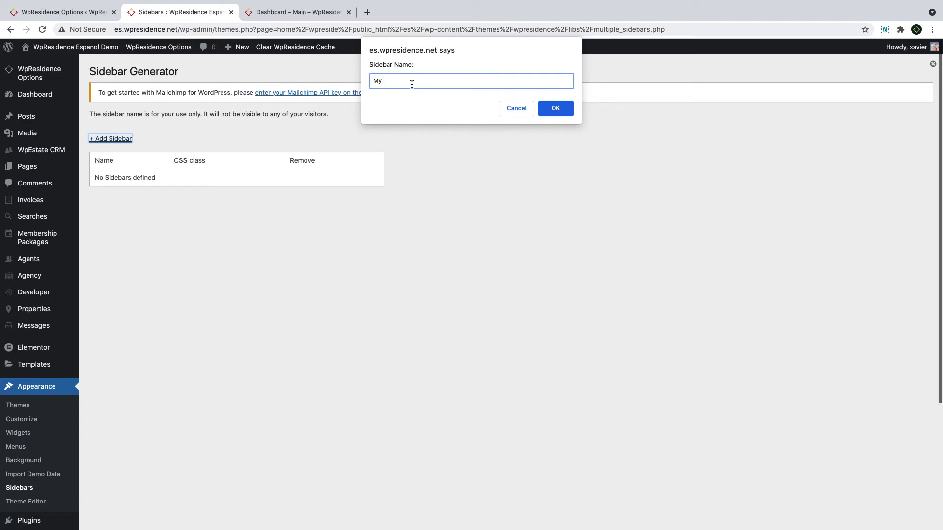
pyautogui.click(554, 108)
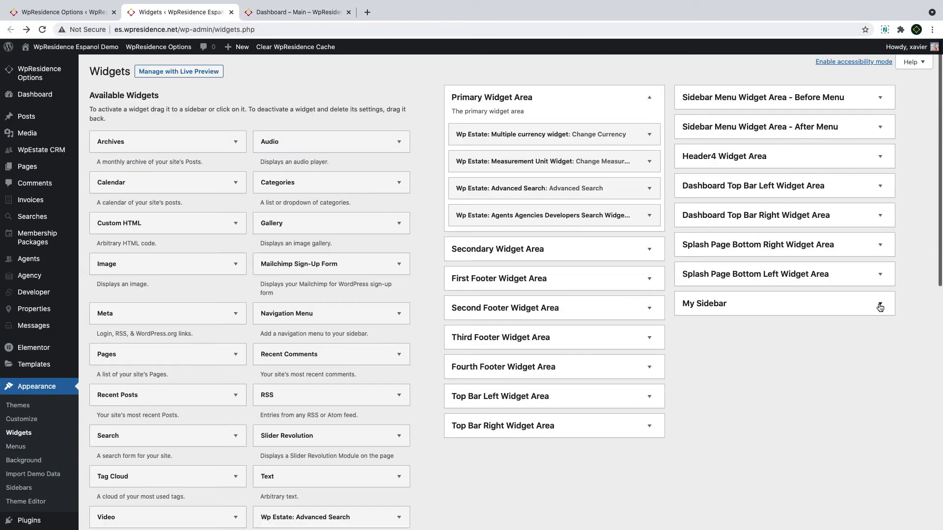
pyautogui.click(880, 304)
# - Retitle the agent search widget 'Buscar Agentes' and save it
pyautogui.click(879, 305)
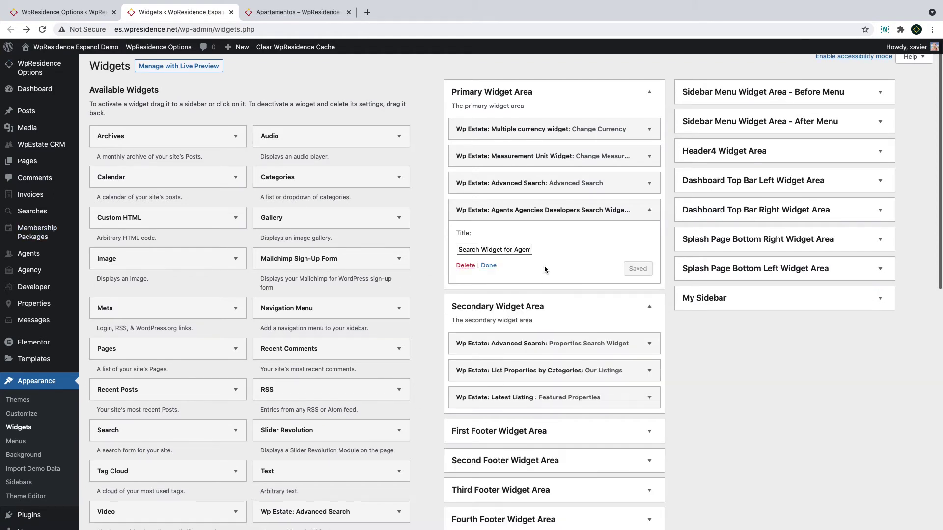
pyautogui.click(511, 249)
pyautogui.tripleClick(511, 249)
pyautogui.press('BackSpace')
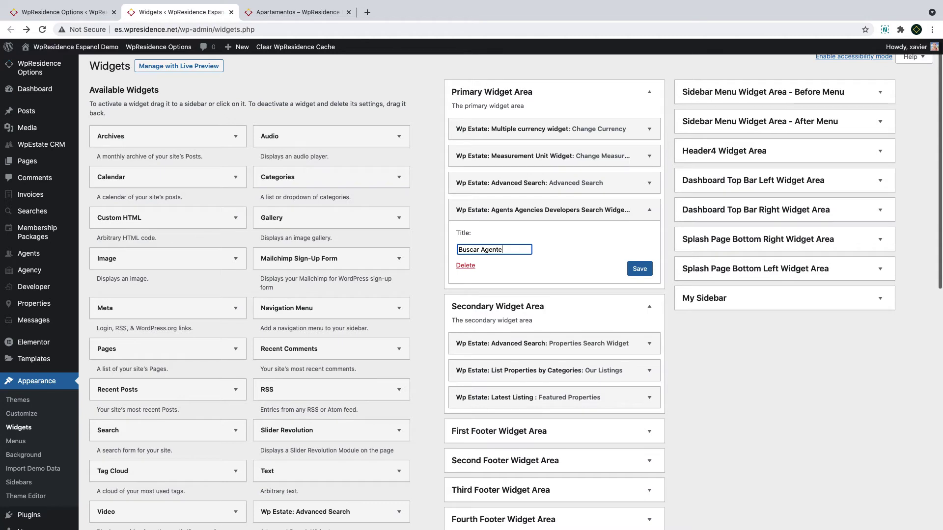
pyautogui.write('Buscar Agentes')
pyautogui.click(640, 268)
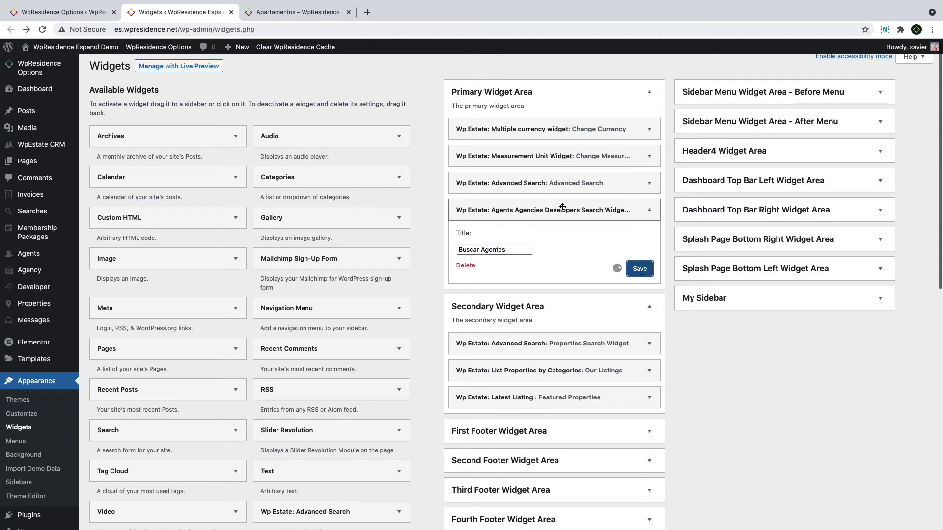
# - Select the Advanced Search title, then delete the Measurement Unit and Multiple currency widgets
pyautogui.click(539, 187)
pyautogui.tripleClick(494, 222)
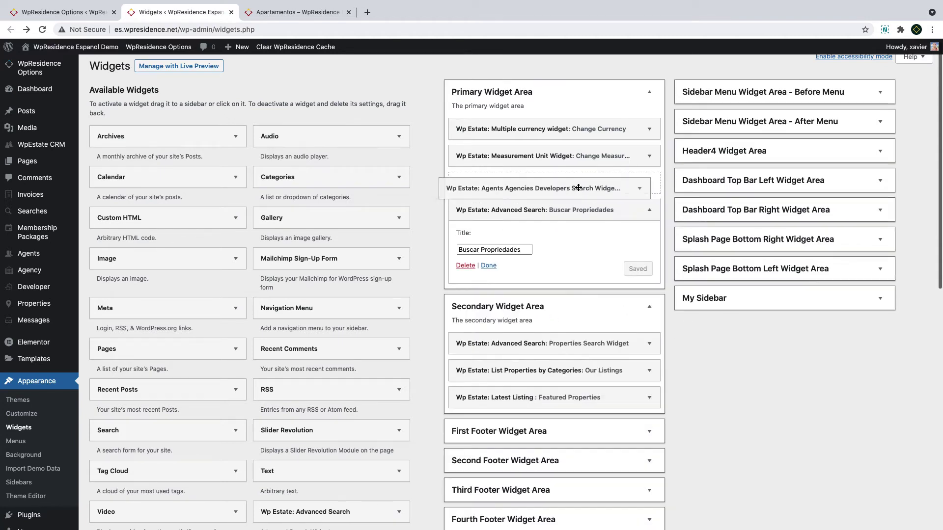
pyautogui.click(573, 158)
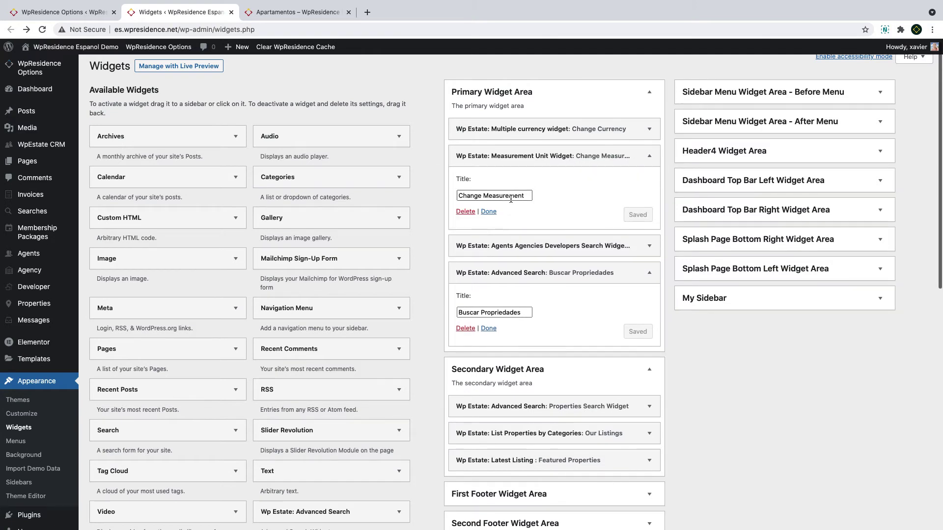
pyautogui.click(485, 196)
pyautogui.click(465, 211)
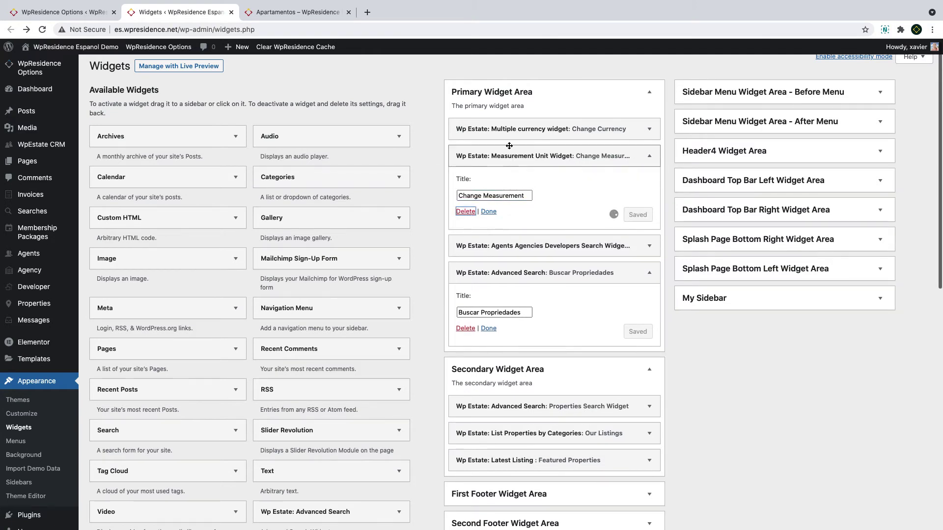
pyautogui.click(540, 128)
pyautogui.click(466, 185)
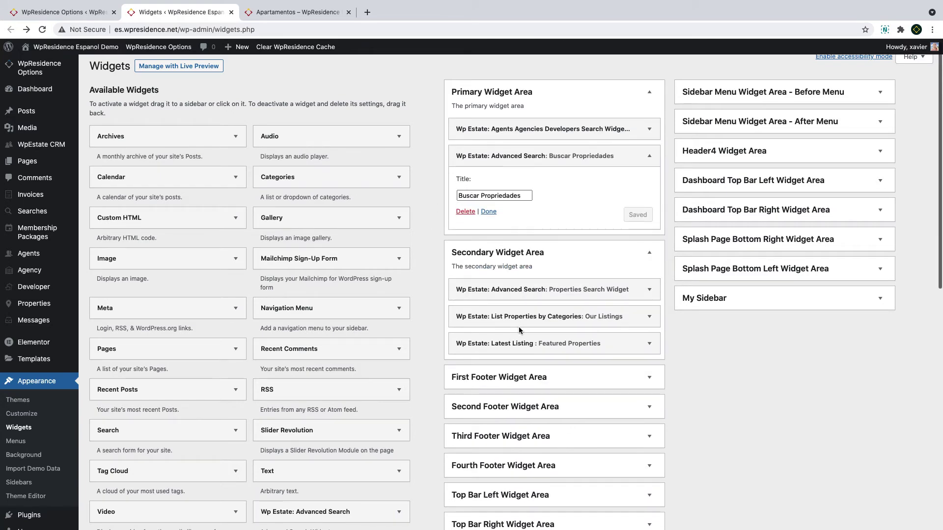
pyautogui.scroll(-6, 327, 289)
# - Add the Wp Estate Login & Register widget and drag it to the top of the Primary Widget Area
pyautogui.scroll(-1, 328, 292)
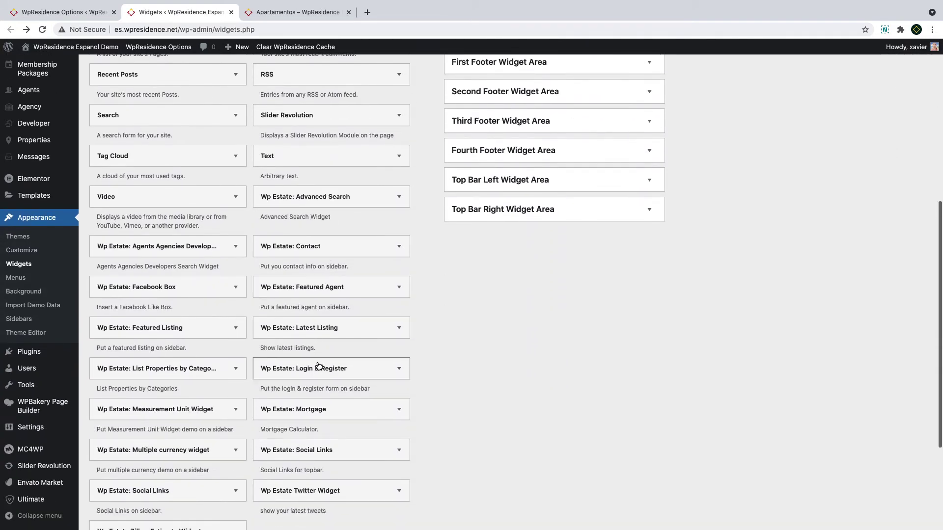
pyautogui.click(319, 369)
pyautogui.scroll(-5, 276, 426)
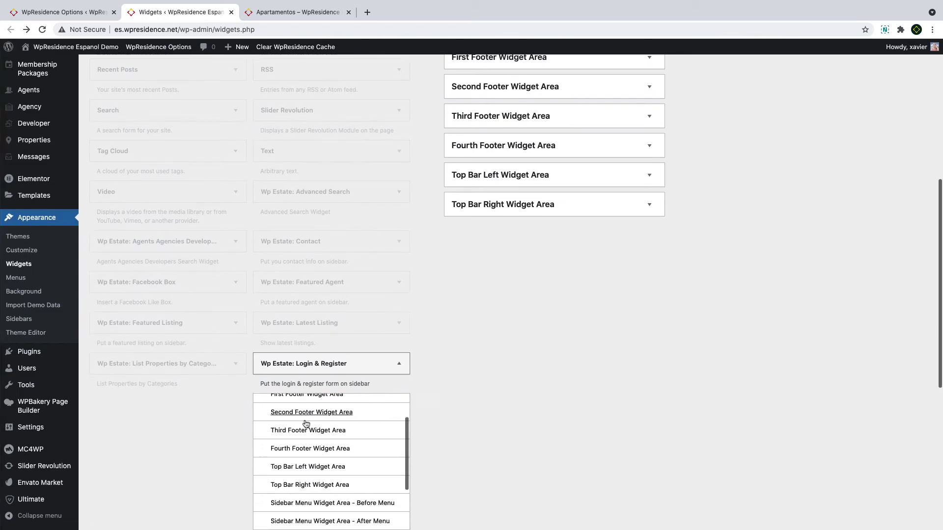
pyautogui.scroll(-5, 370, 461)
pyautogui.click(351, 300)
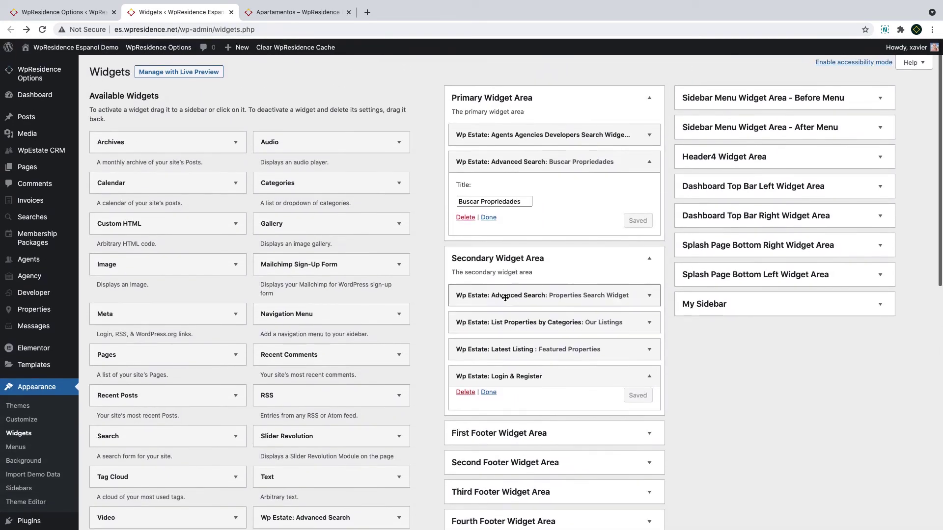
pyautogui.moveTo(524, 375); pyautogui.dragTo(542, 130)
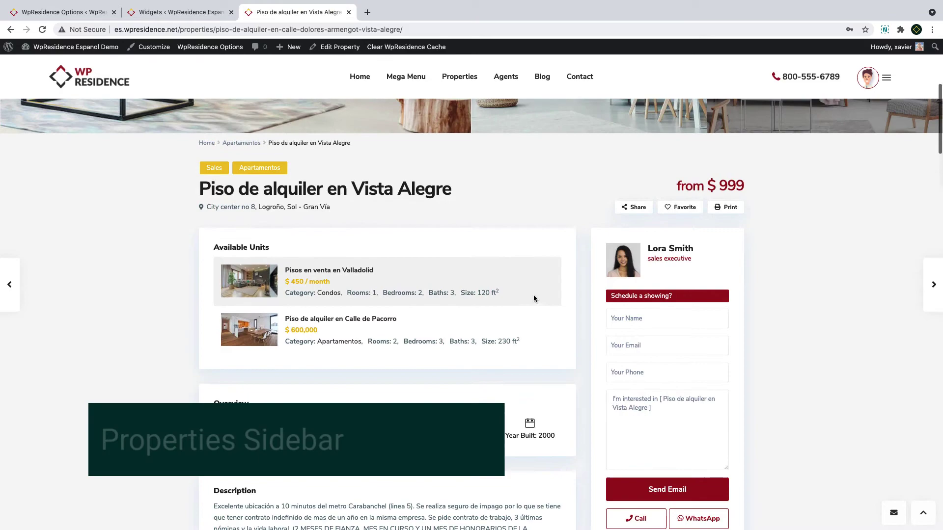
# - Open the Piso de alquiler en Vista Alegre property's edit screen and scroll to Sidebar Settings
pyautogui.scroll(-10, 656, 270)
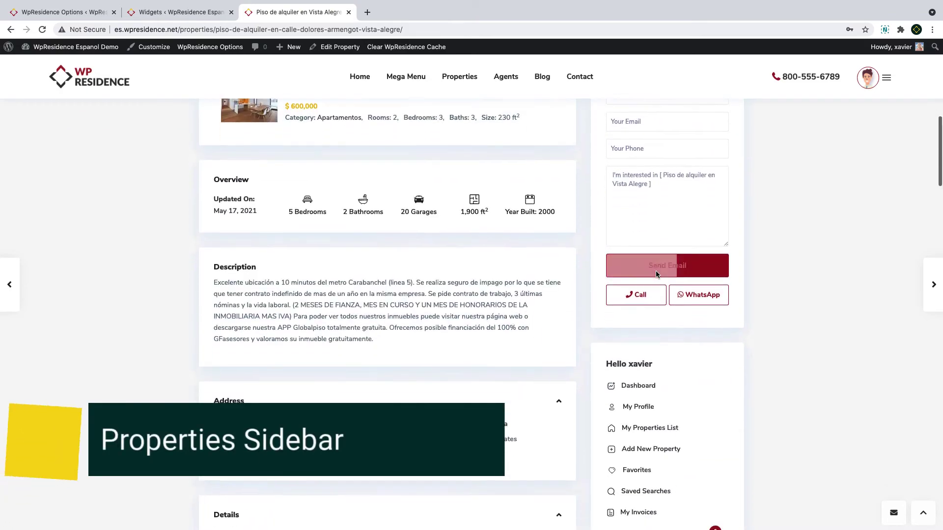
pyautogui.scroll(-15, 657, 274)
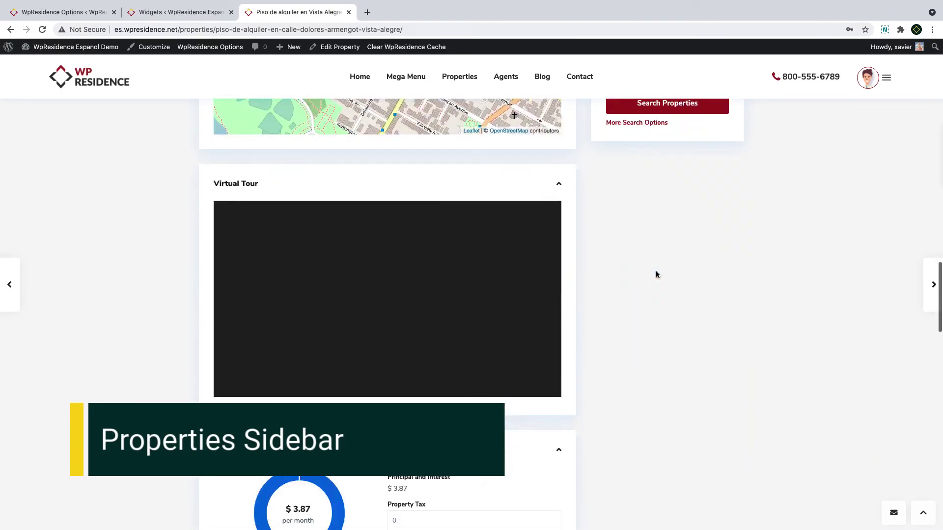
pyautogui.scroll(20, 655, 270)
pyautogui.scroll(7, 655, 274)
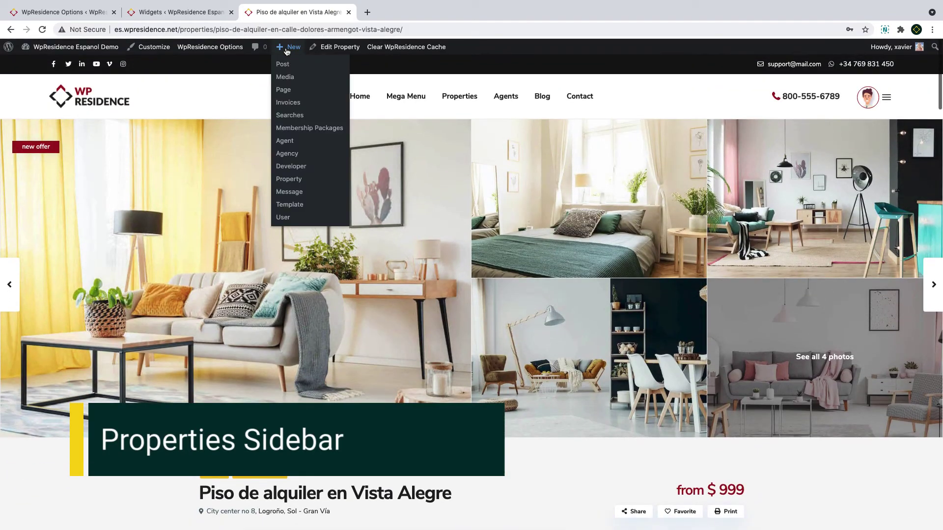
pyautogui.click(324, 48)
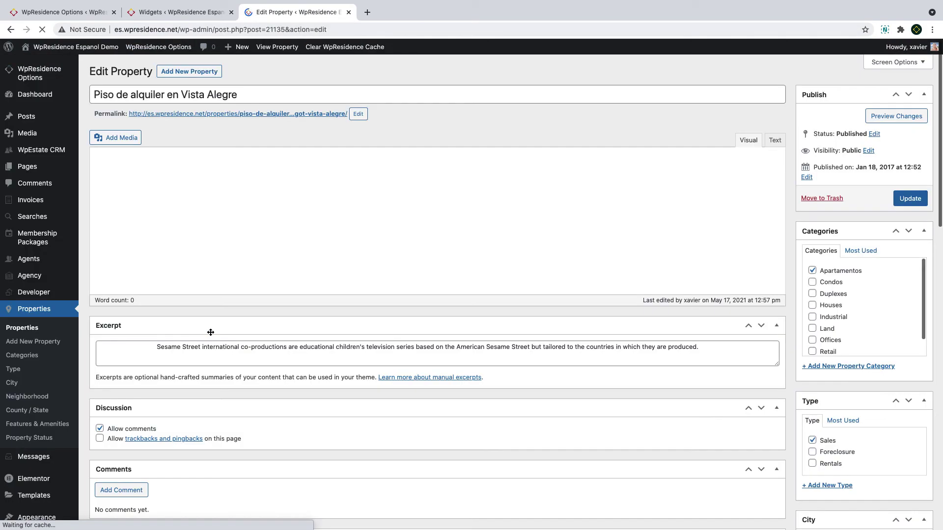
pyautogui.scroll(-8, 210, 332)
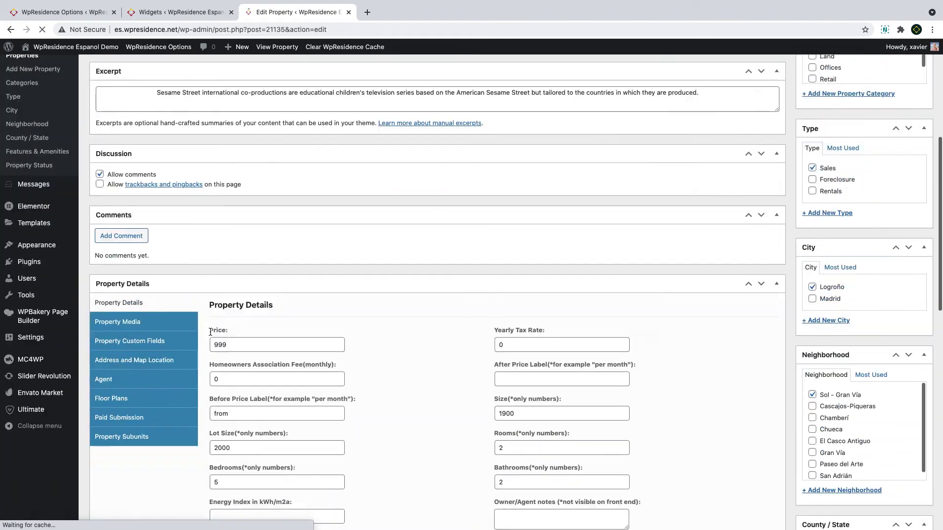
pyautogui.scroll(-9, 210, 333)
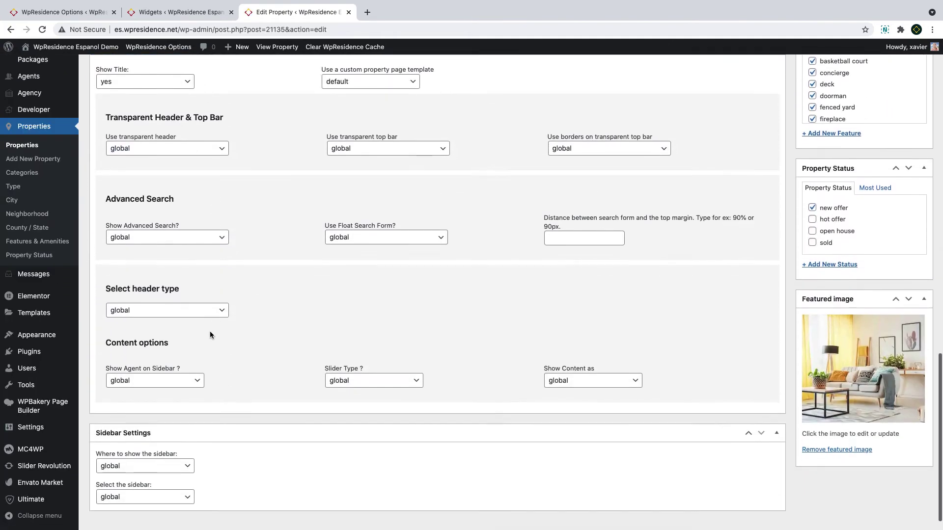
# - Leave the property's sidebar position and sidebar choice both at global
pyautogui.click(152, 444)
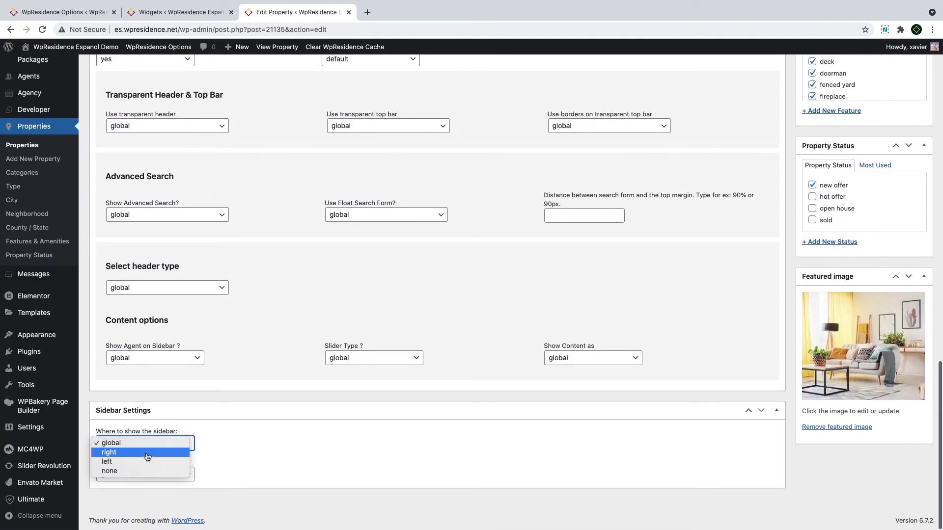
pyautogui.click(149, 443)
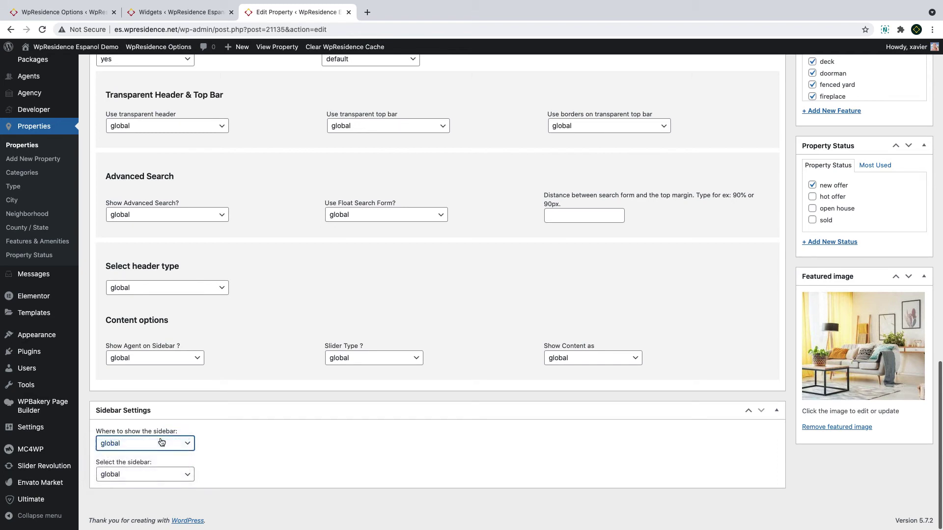
pyautogui.click(150, 474)
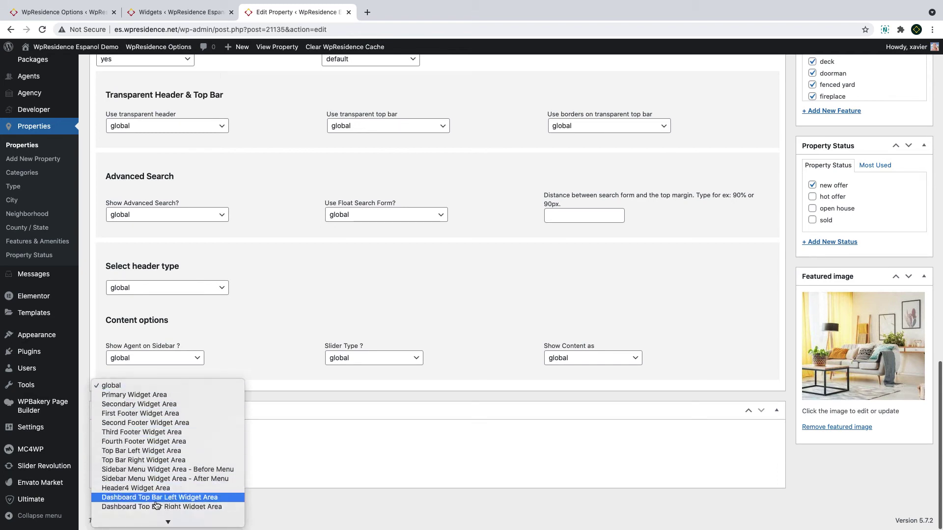
pyautogui.scroll(-3, 148, 506)
pyautogui.click(157, 372)
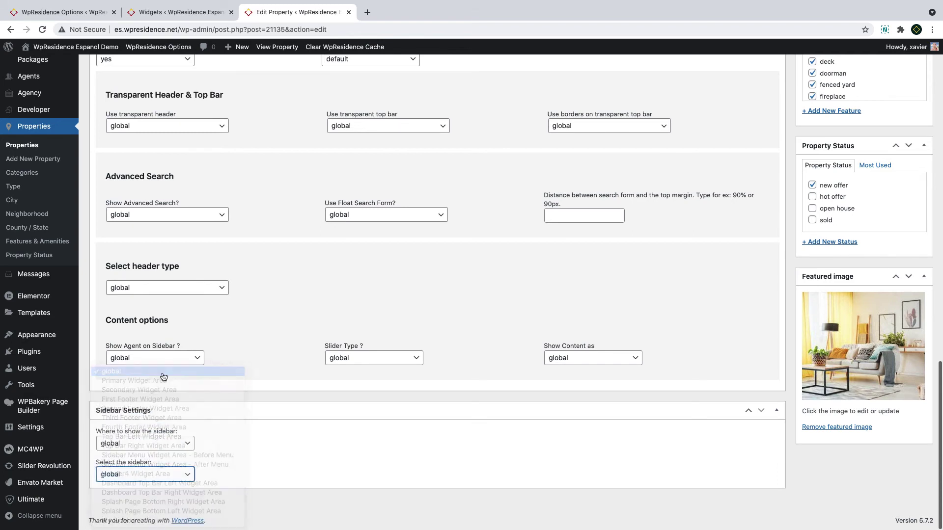
pyautogui.scroll(15, 514, 337)
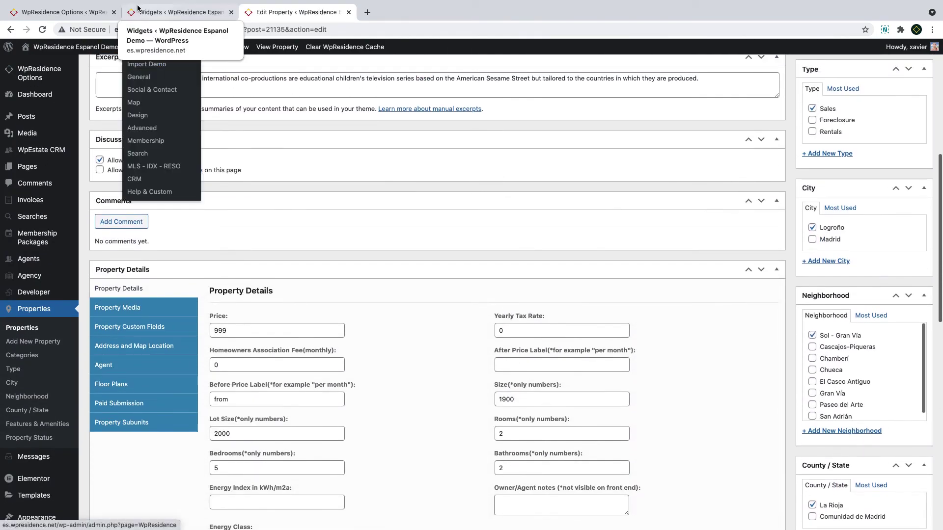
pyautogui.click(93, 19)
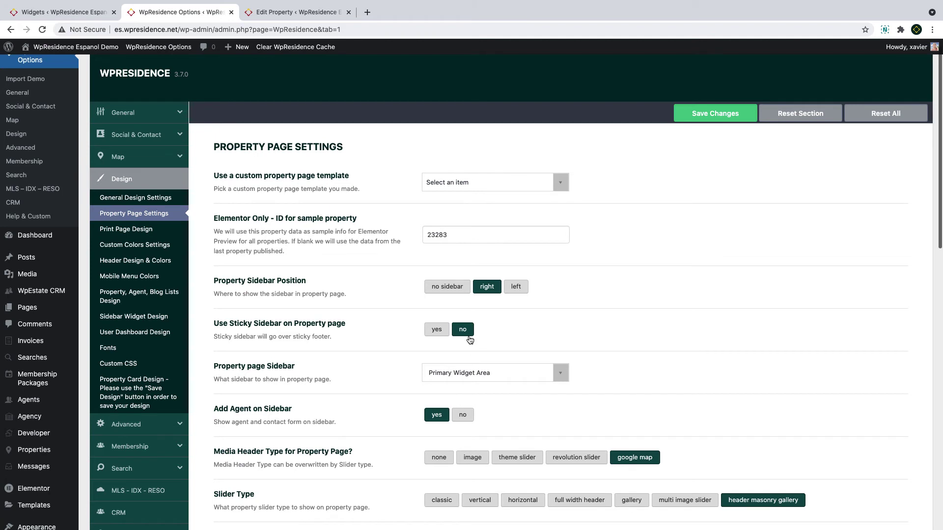
# - Try the property sidebar positions, settling on left with the sticky sidebar left off
pyautogui.click(445, 290)
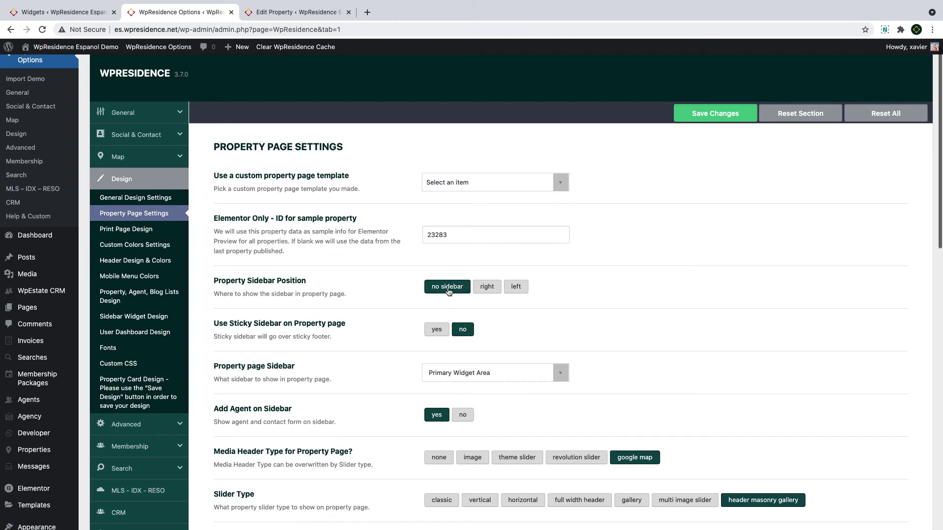
pyautogui.click(485, 289)
pyautogui.click(519, 289)
pyautogui.click(435, 335)
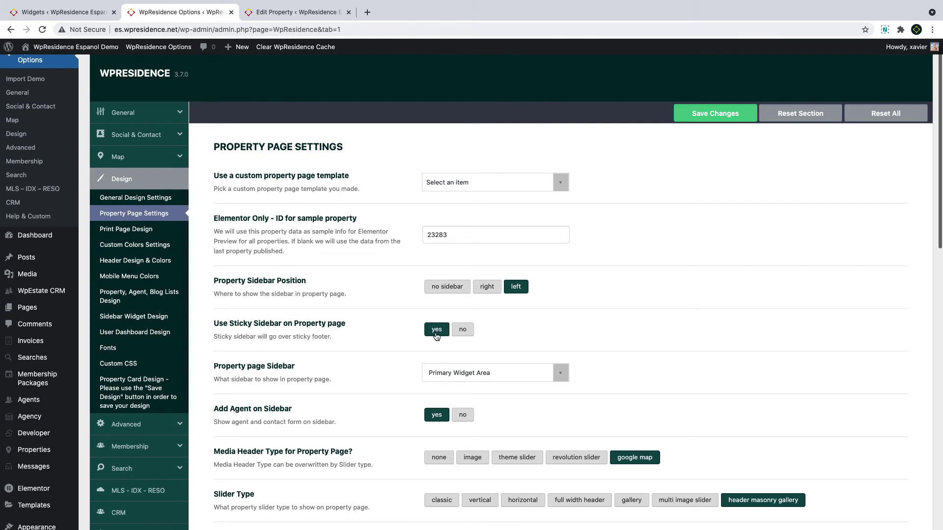
pyautogui.click(467, 335)
# - Review the available property page sidebars and keep the Primary Widget Area
pyautogui.click(479, 373)
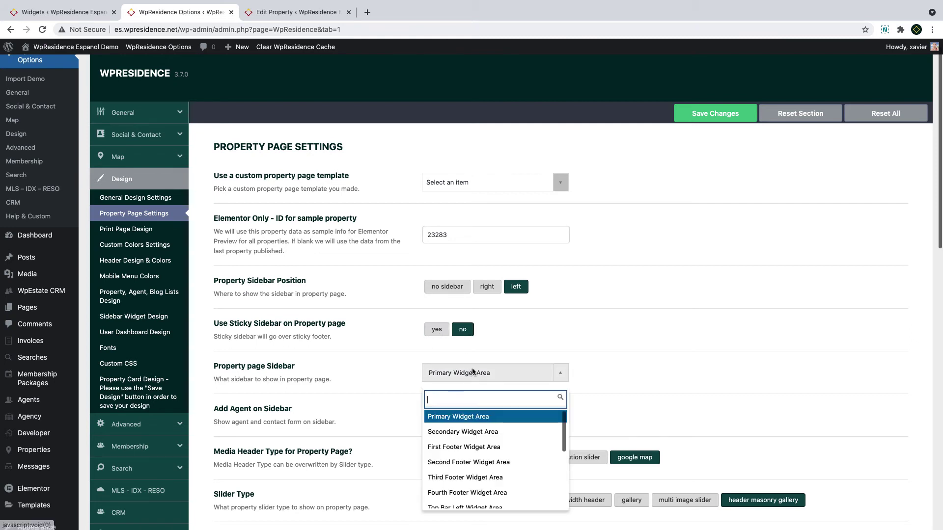
pyautogui.scroll(-5, 472, 457)
pyautogui.scroll(-5, 472, 463)
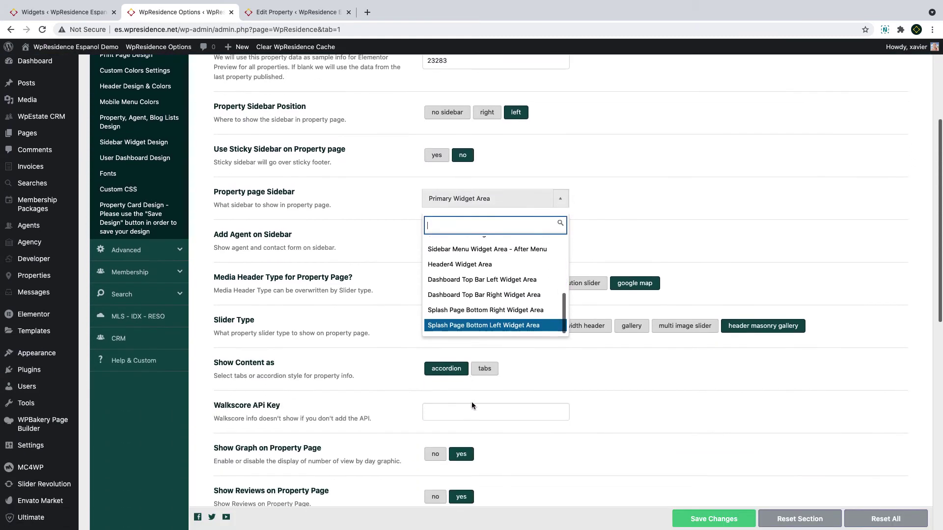
pyautogui.scroll(2, 481, 315)
pyautogui.scroll(6, 481, 316)
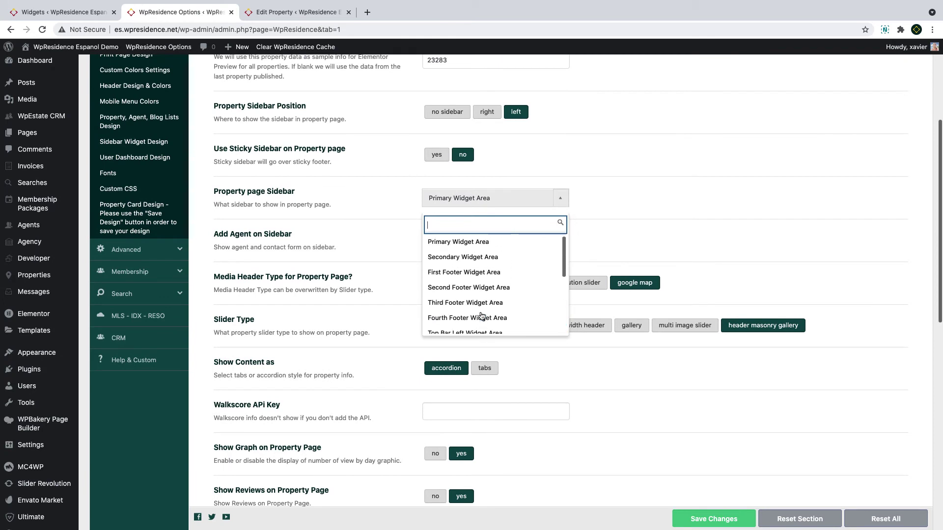
pyautogui.click(635, 227)
pyautogui.scroll(3, 635, 227)
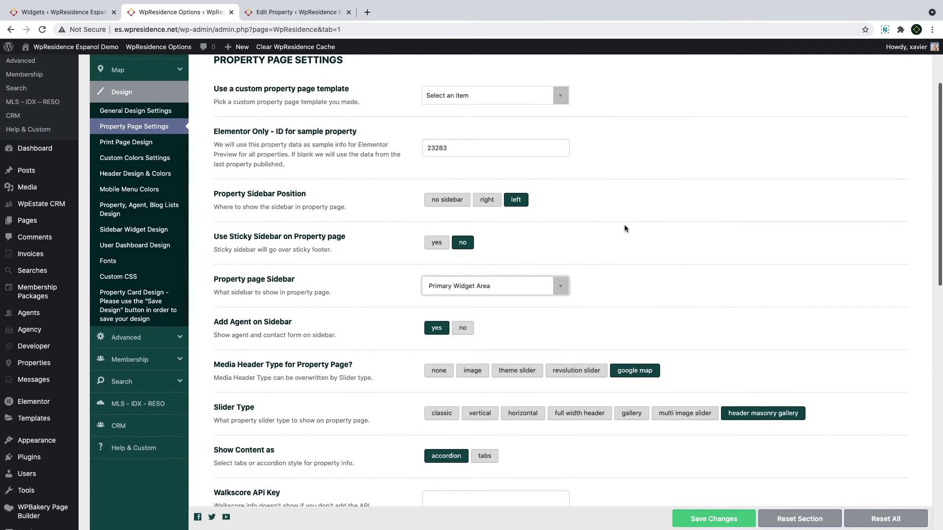
# - Keep Add Agent on Sidebar at yes and the property sidebar on the left
pyautogui.click(461, 329)
pyautogui.click(434, 329)
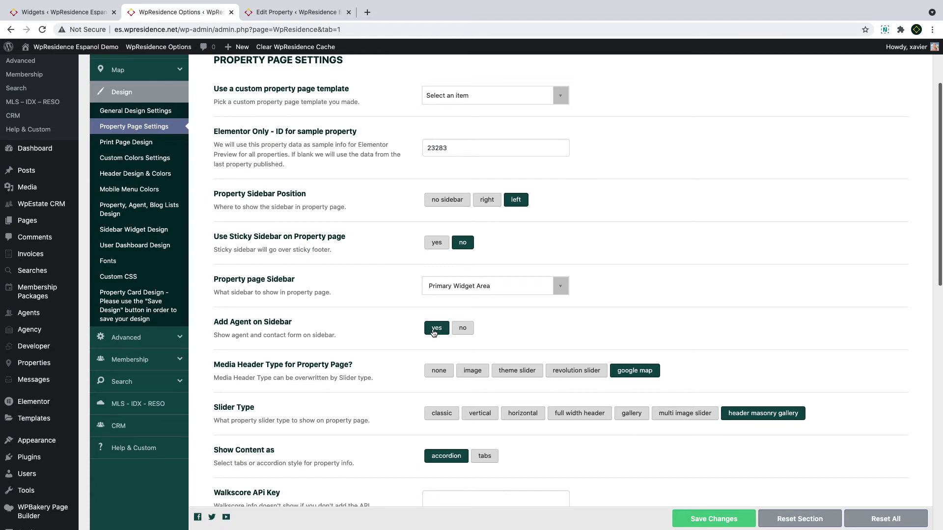
pyautogui.click(485, 202)
pyautogui.click(508, 202)
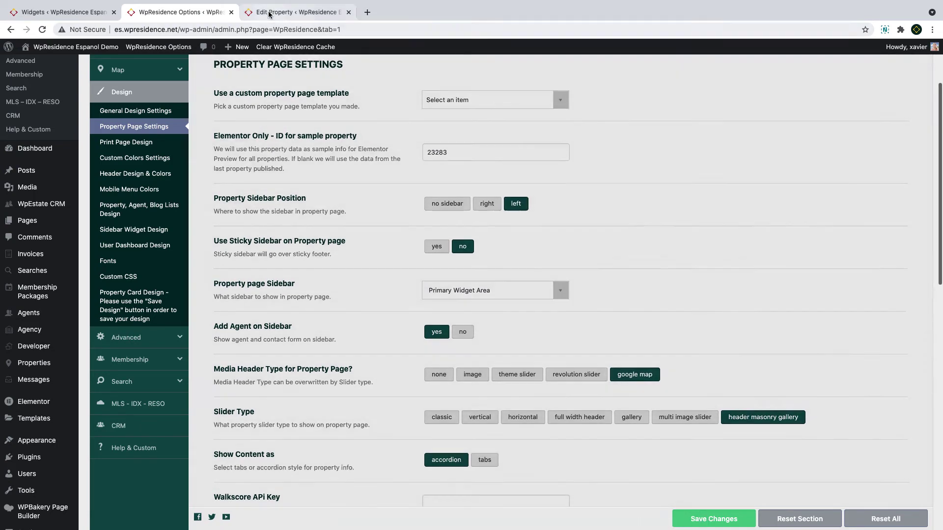
# - Preview the property page, then set property pages to no sidebar, save, and reload to check
pyautogui.click(262, 10)
pyautogui.scroll(-10, 312, 211)
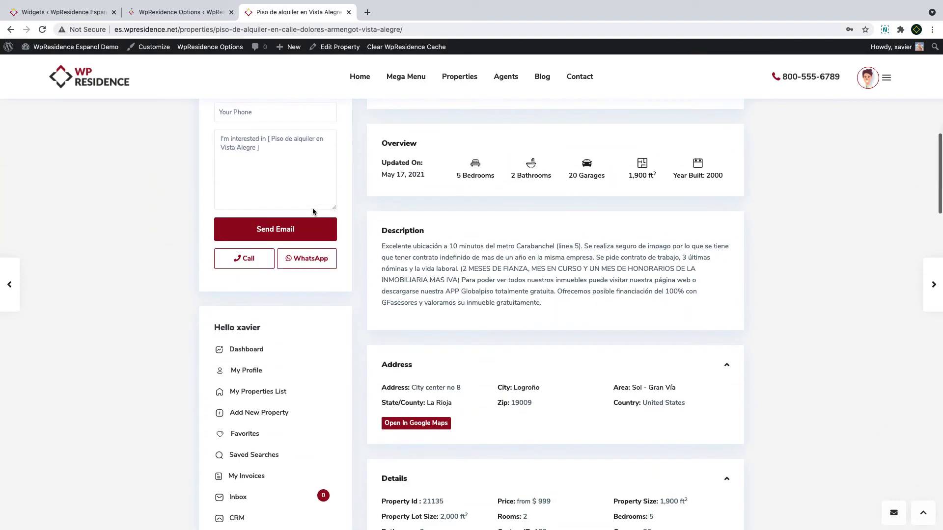
pyautogui.scroll(10, 313, 212)
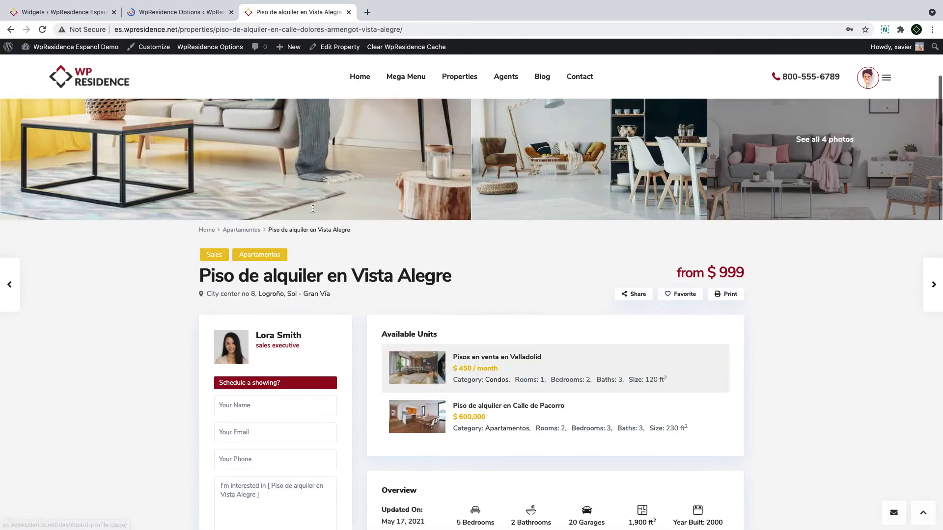
pyautogui.hotkey('ctrl', 'shift', 'Tab')
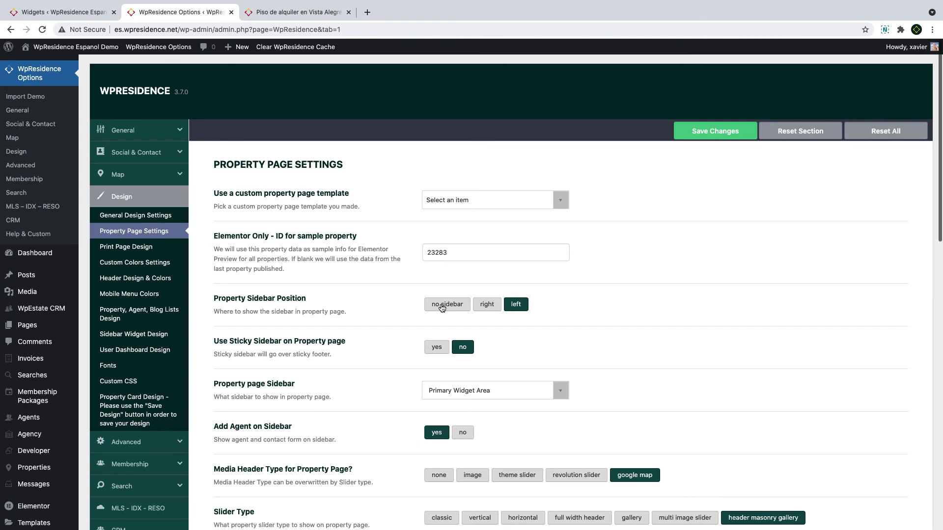
pyautogui.click(441, 305)
pyautogui.click(697, 136)
pyautogui.click(298, 12)
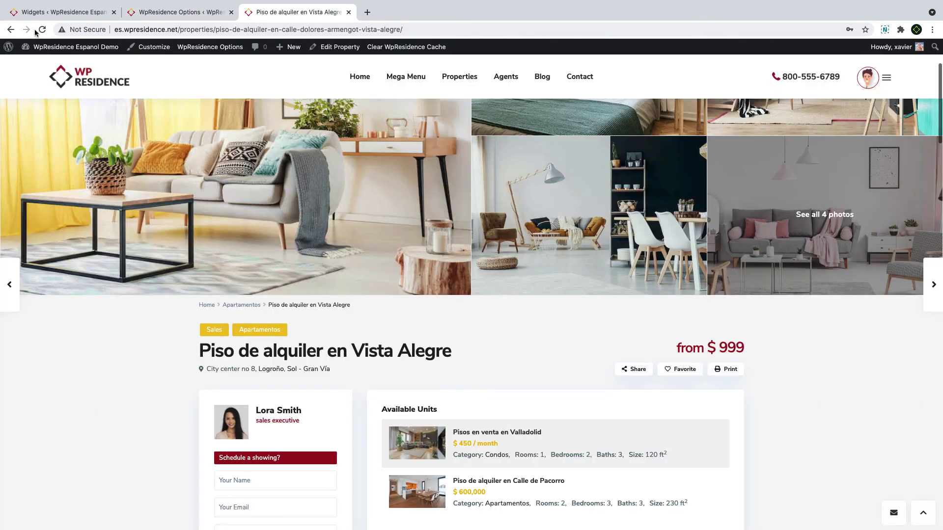
pyautogui.click(41, 29)
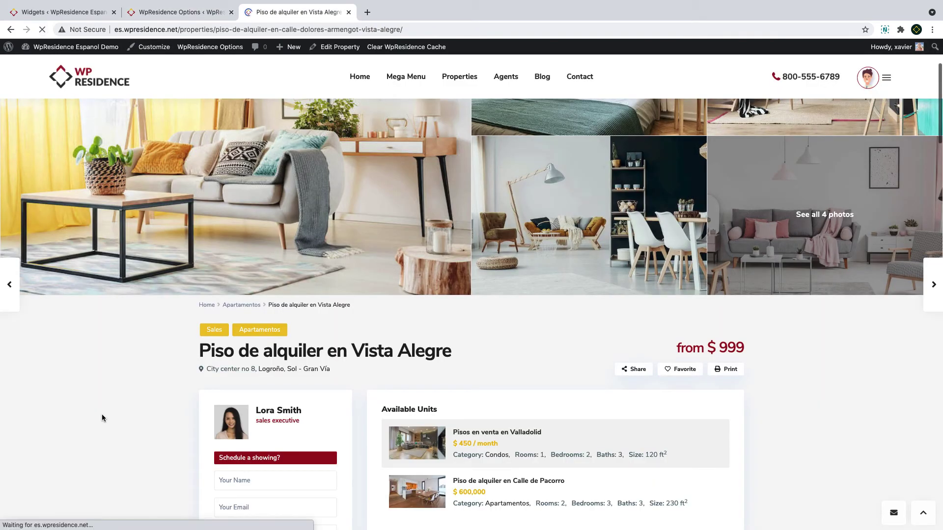
pyautogui.scroll(-5, 250, 393)
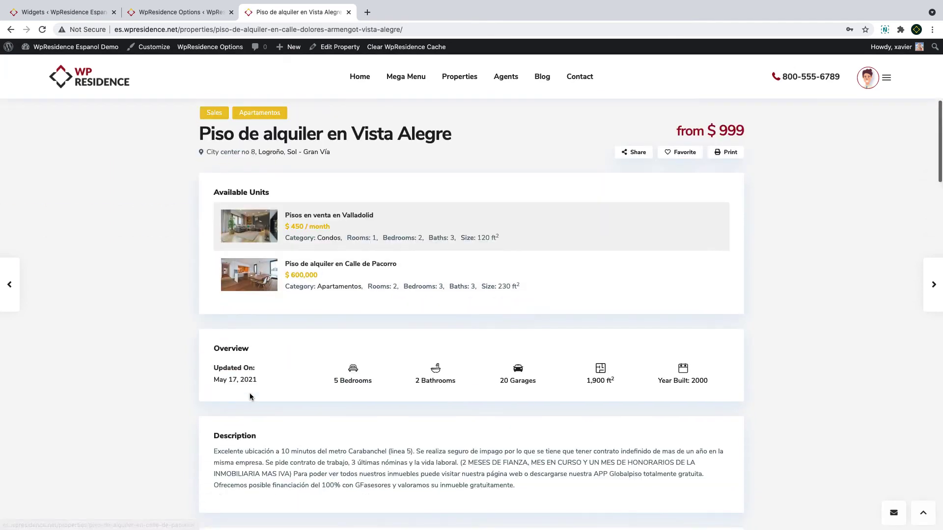
# - Turn off Add Agent on Sidebar, save, and reload the property page to review it
pyautogui.hotkey('ctrl', 'shift', 'Tab')
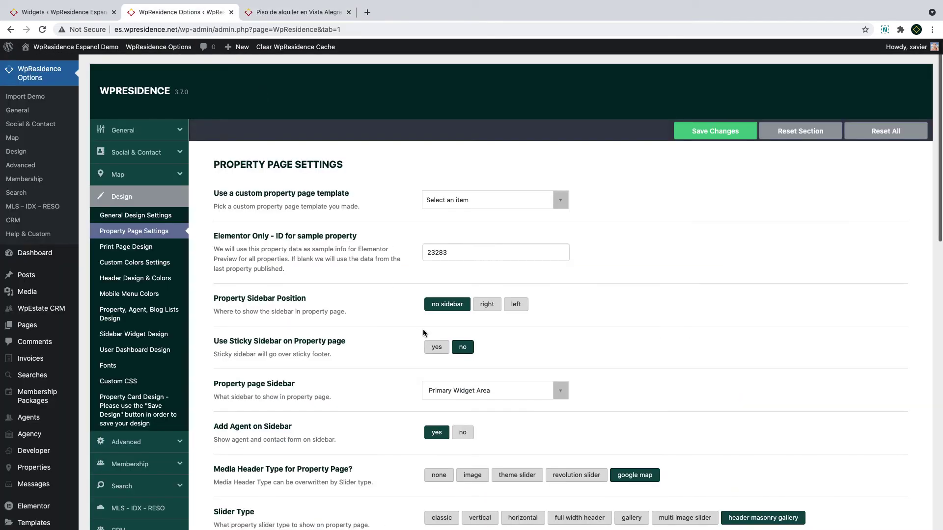
pyautogui.click(463, 433)
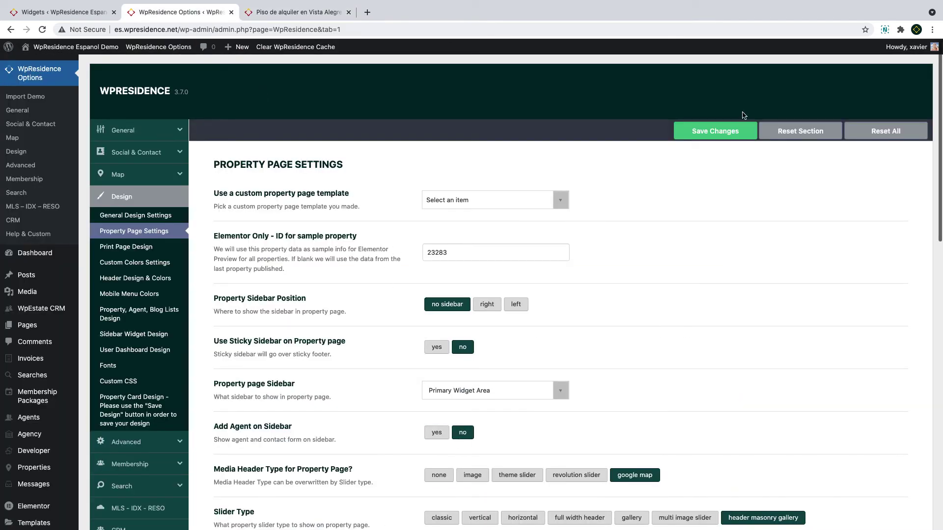
pyautogui.click(717, 132)
pyautogui.hotkey('ctrl', 'Tab')
pyautogui.hotkey('ctrl', 'r')
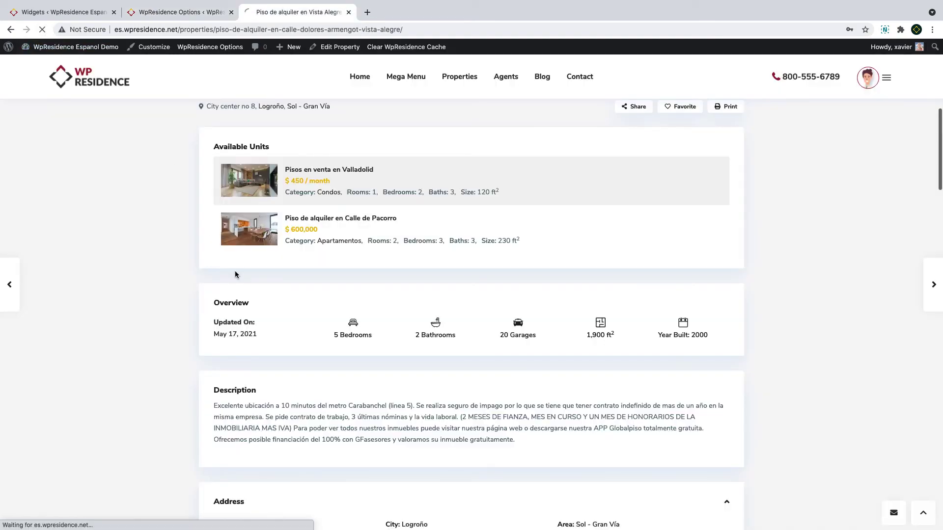
pyautogui.scroll(-10, 235, 270)
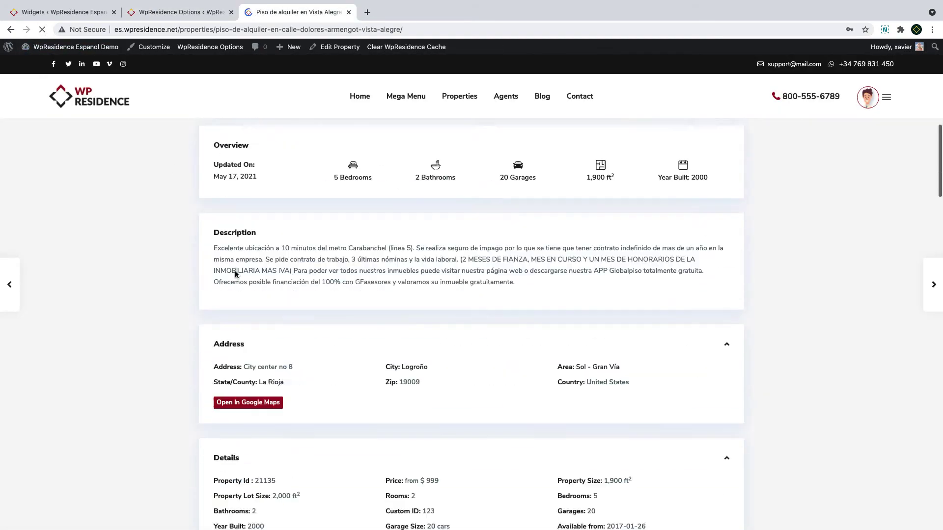
pyautogui.scroll(-20, 234, 274)
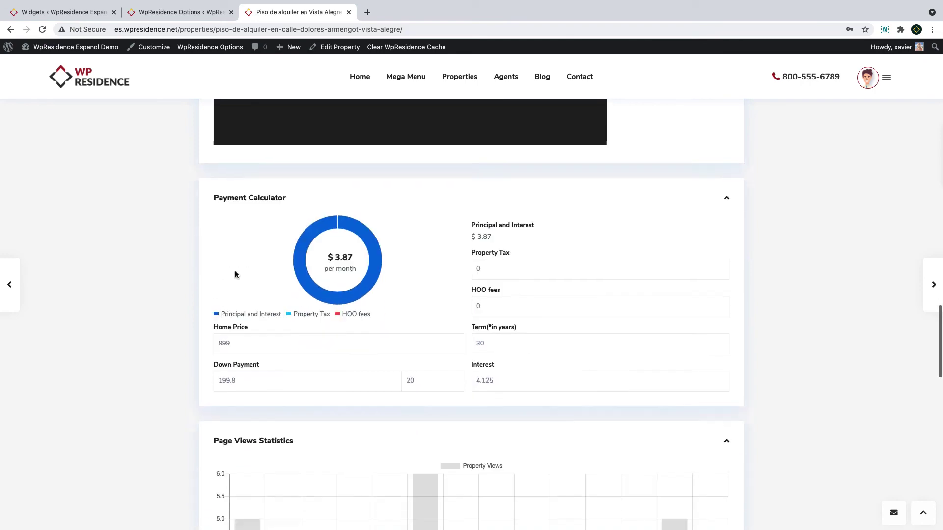
pyautogui.scroll(-7, 235, 274)
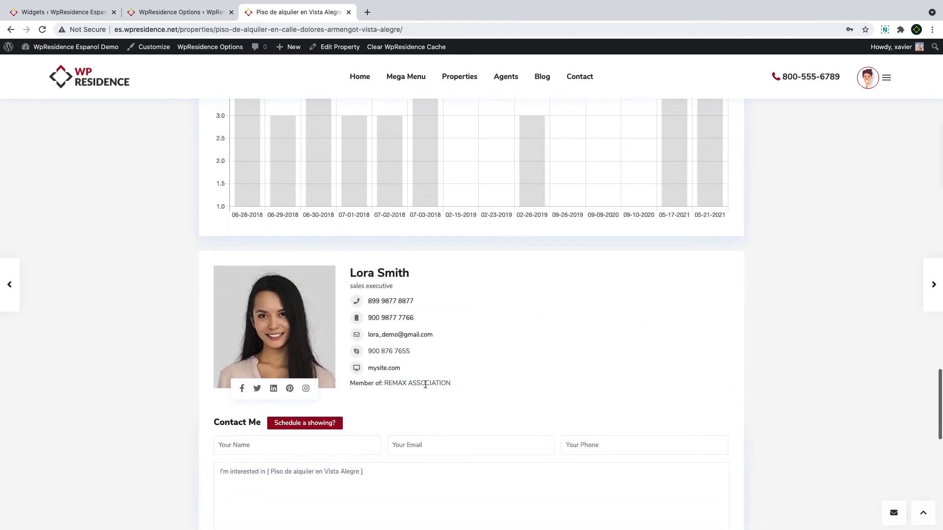
# - Return to the theme options and scroll down to the taxonomy and archive sidebar settings
pyautogui.click(179, 12)
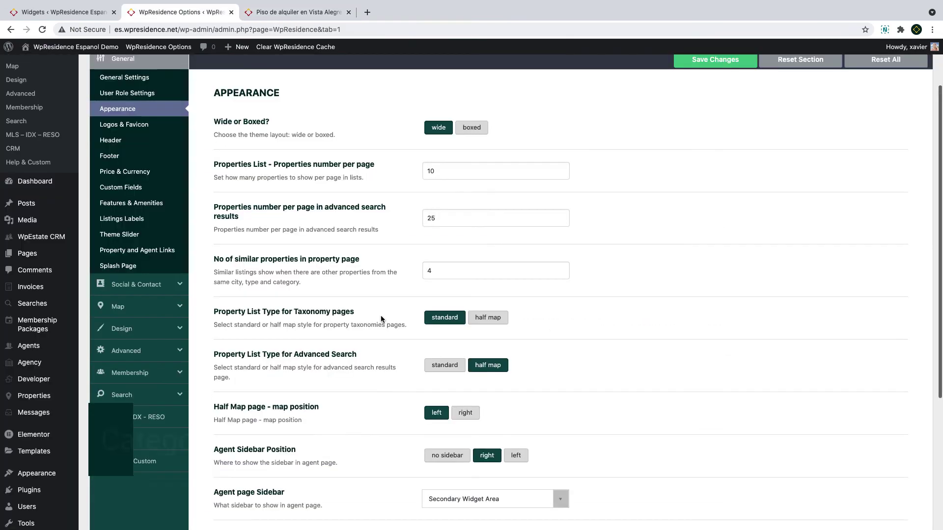
pyautogui.moveTo(213, 117); pyautogui.dragTo(222, 313)
pyautogui.scroll(-2, 443, 323)
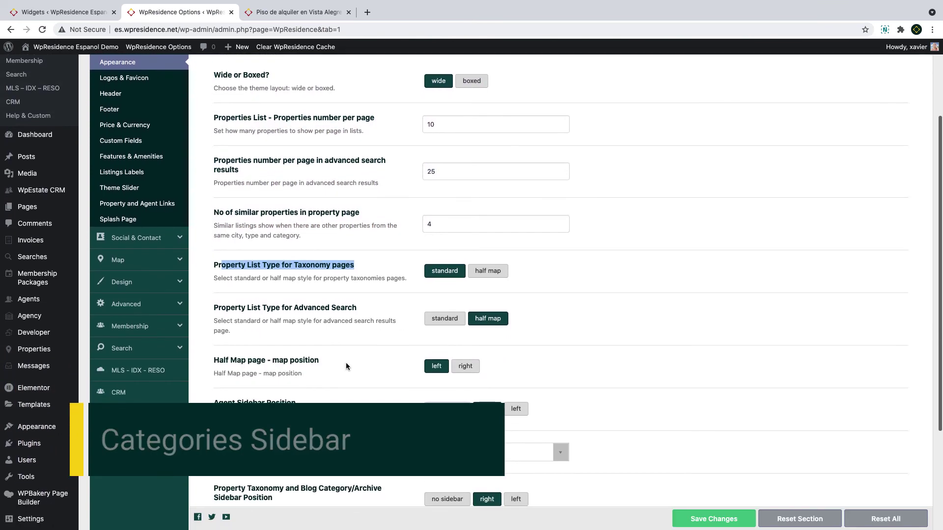
pyautogui.scroll(-4, 346, 362)
pyautogui.scroll(-2, 382, 362)
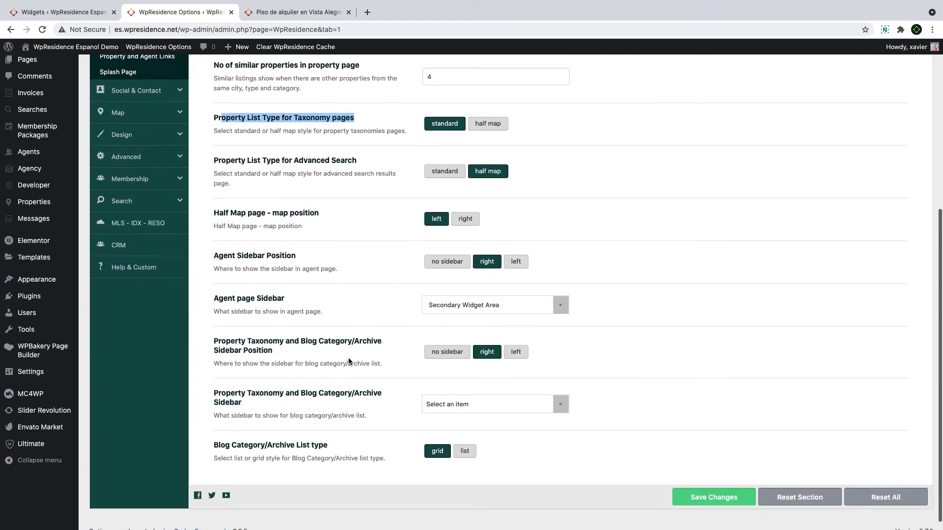
# - Try no sidebar, left, then right for the archive sidebar, and review its sidebar choices
pyautogui.click(440, 357)
pyautogui.click(520, 354)
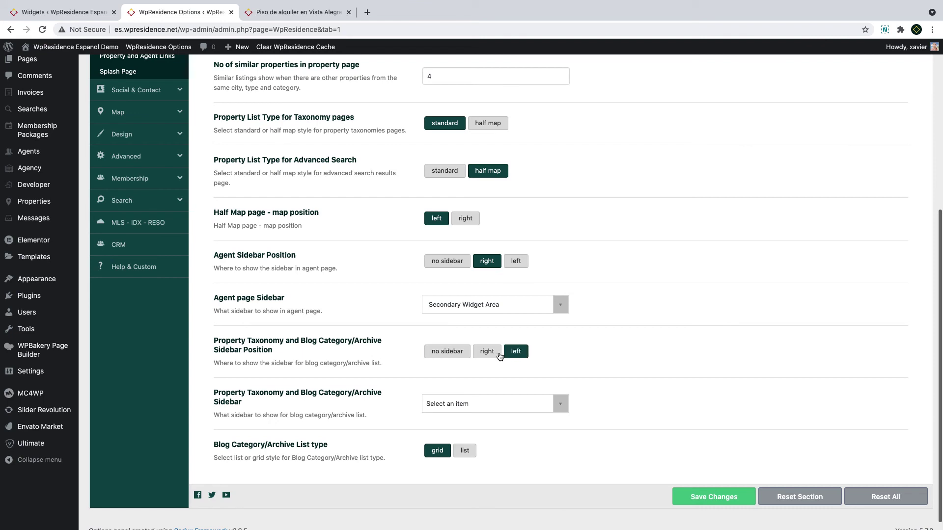
pyautogui.click(488, 354)
pyautogui.click(486, 404)
pyautogui.click(486, 403)
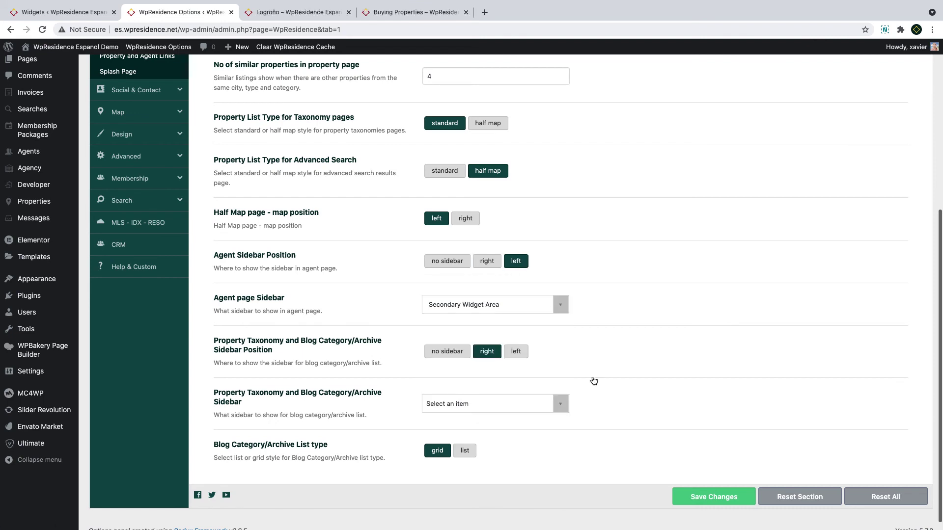
# - Save the archive sidebar on the right and reload the Logroño listing to preview it
pyautogui.click(714, 497)
pyautogui.click(298, 12)
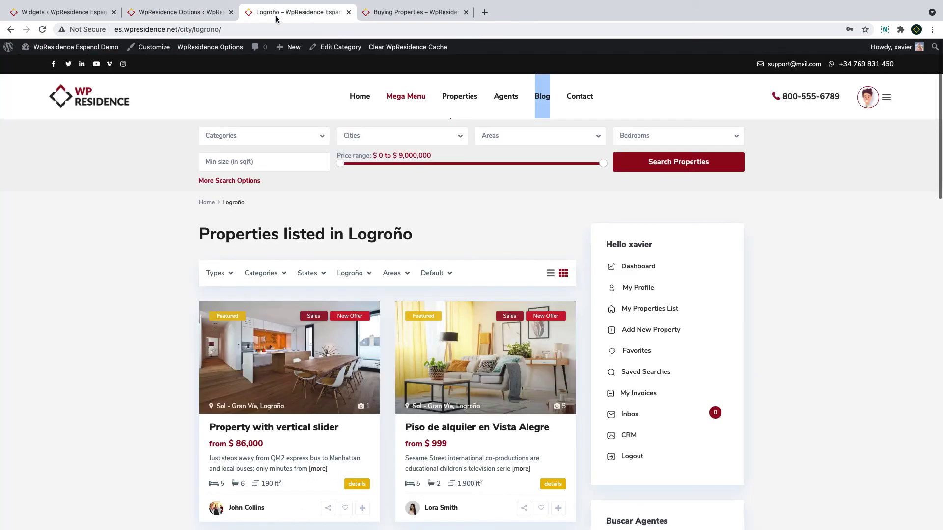
pyautogui.click(43, 30)
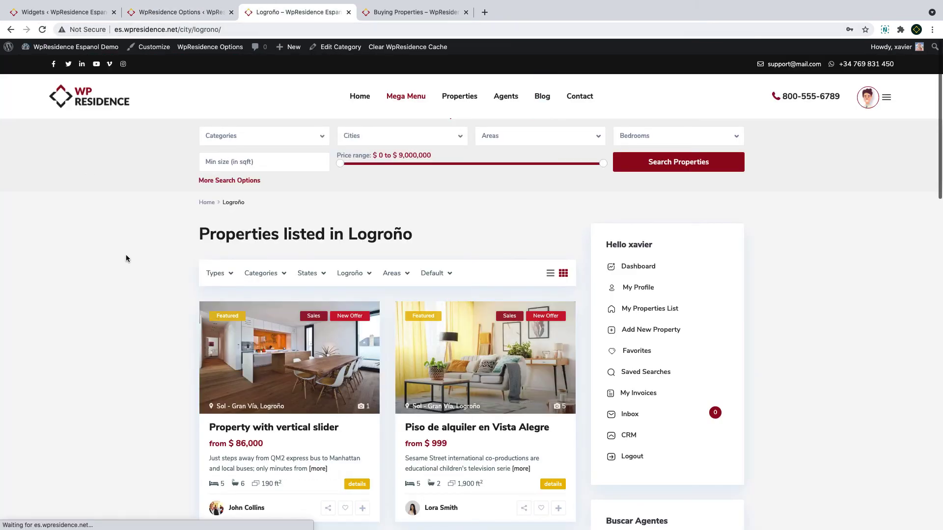
pyautogui.click(42, 29)
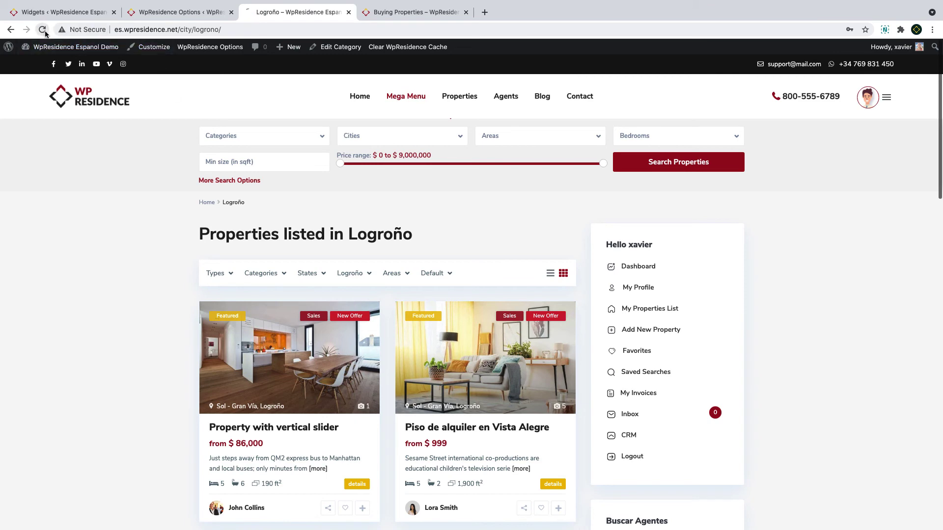
pyautogui.click(176, 13)
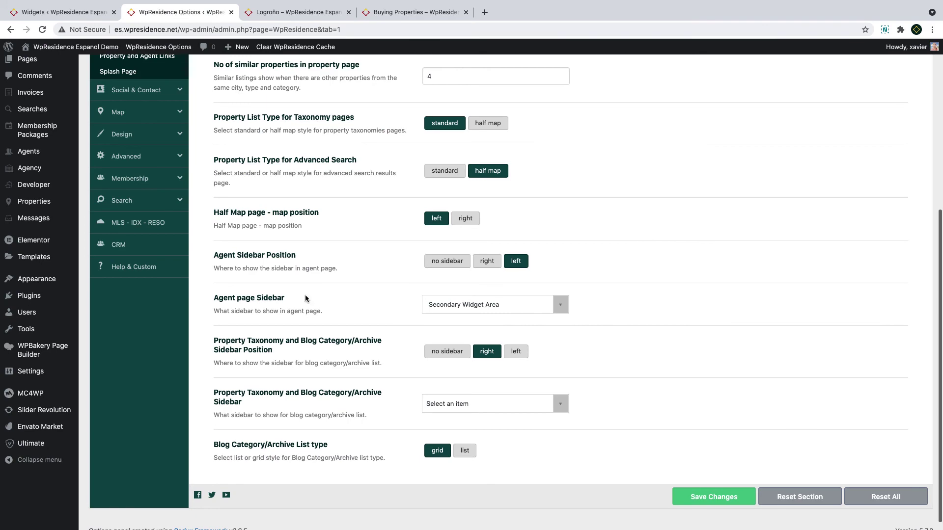
# - Switch the archive sidebar to left, save, and check it on the Logroño listing
pyautogui.click(516, 352)
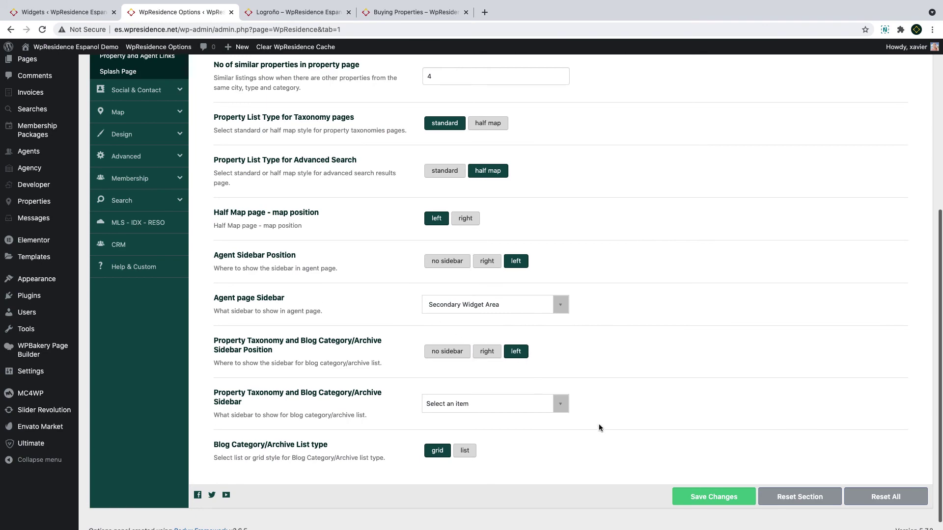
pyautogui.click(702, 497)
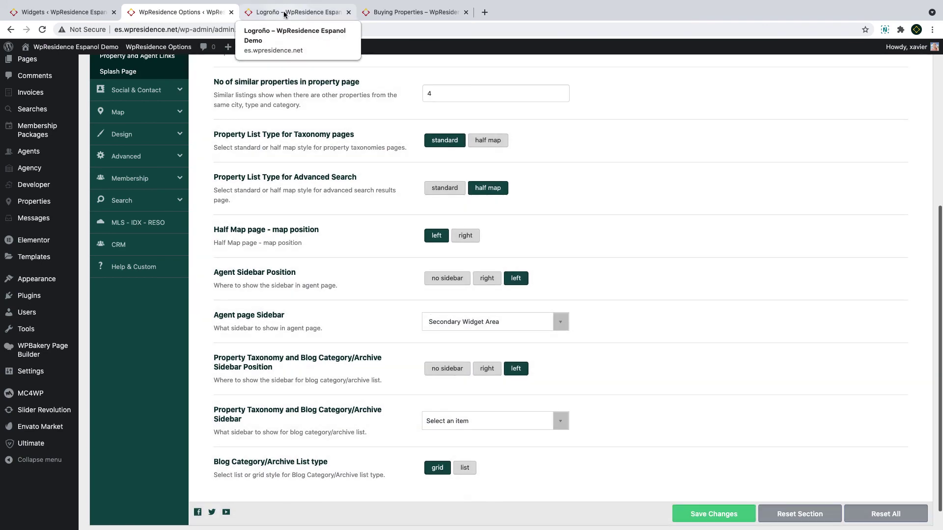
pyautogui.click(294, 13)
pyautogui.click(42, 29)
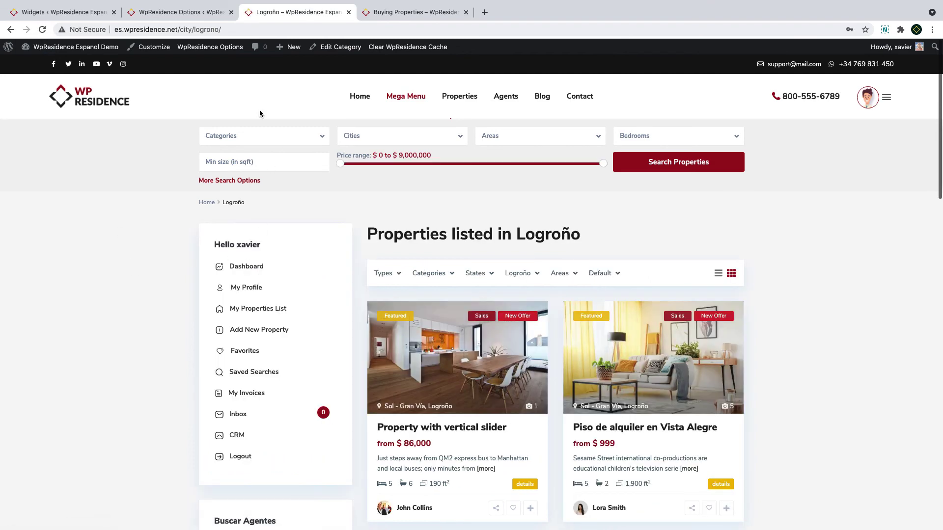
pyautogui.click(179, 12)
# - Set the archive sidebar to no sidebar, save, and confirm on Logroño and Buying Properties
pyautogui.click(450, 356)
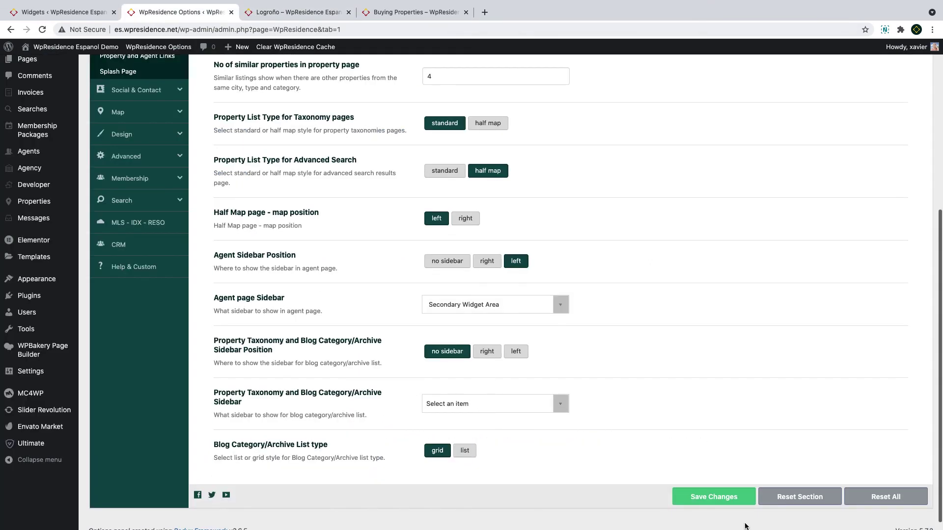
pyautogui.click(714, 497)
pyautogui.click(294, 12)
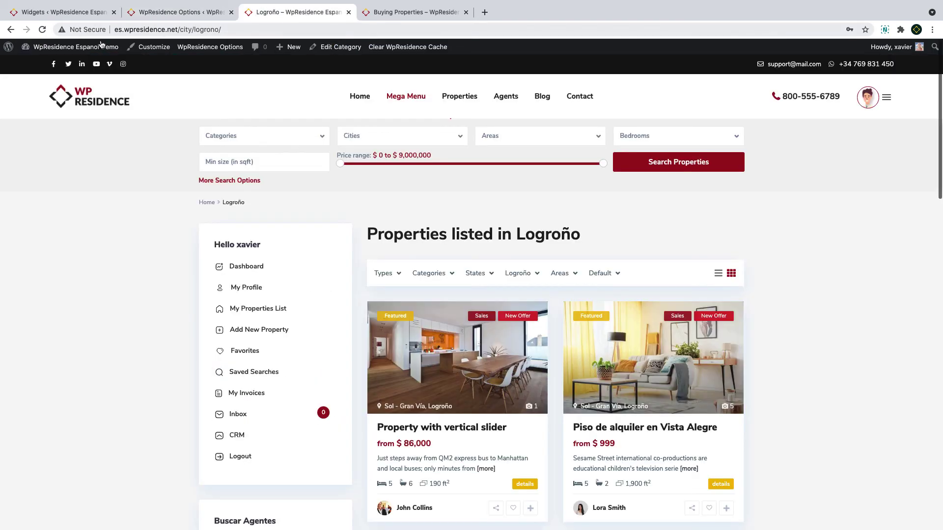
pyautogui.click(42, 31)
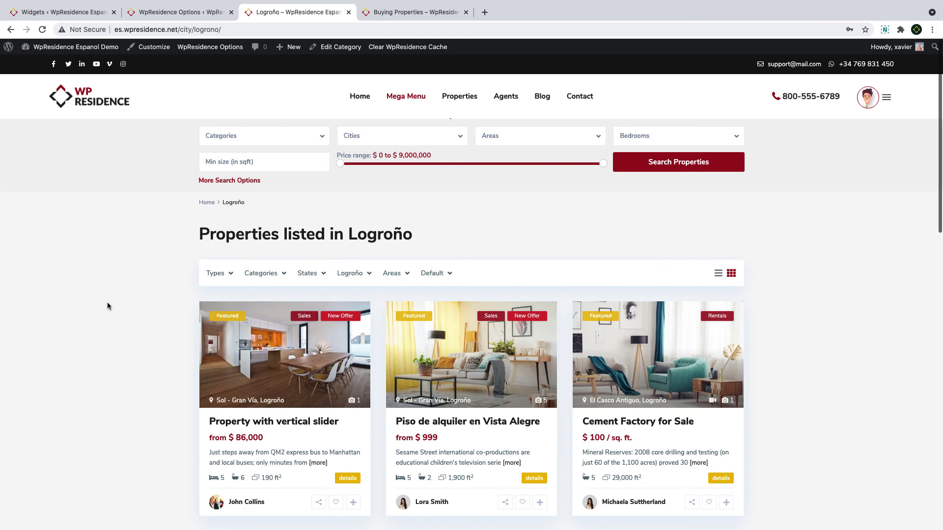
pyautogui.click(176, 12)
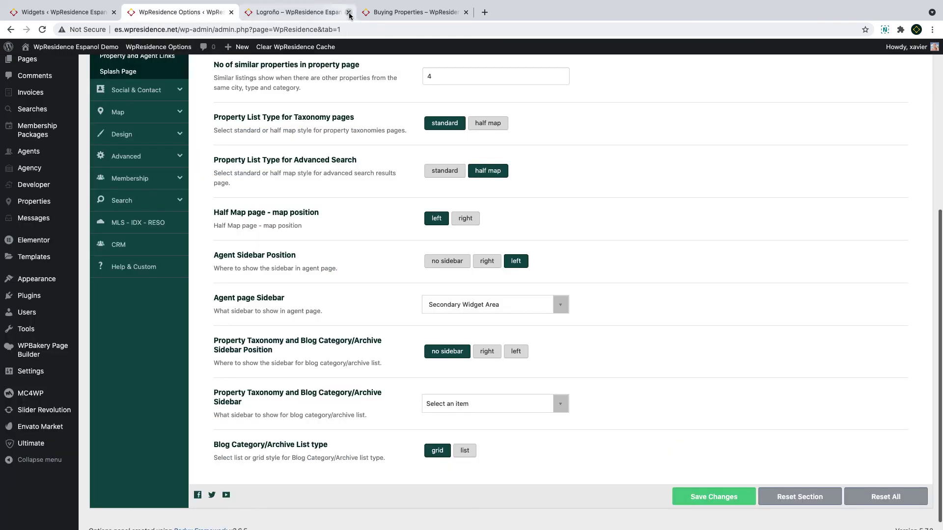
pyautogui.click(412, 13)
pyautogui.click(43, 29)
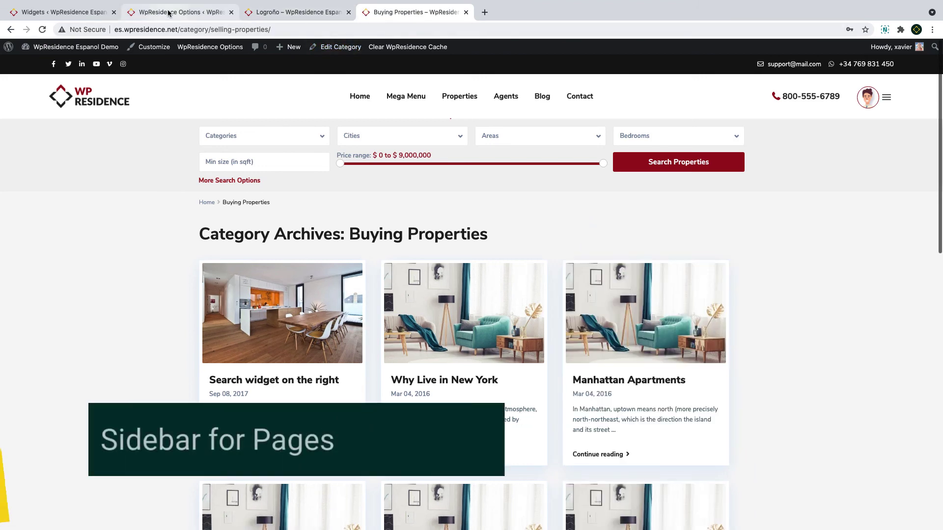
# - Go to the Properties List – All Properties page and open it with Edit Page
pyautogui.click(217, 13)
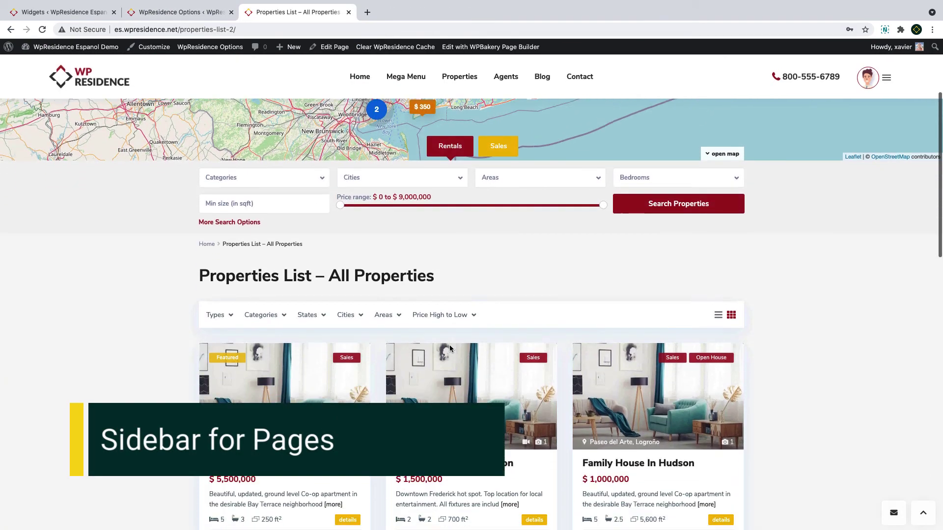
pyautogui.scroll(-4, 449, 245)
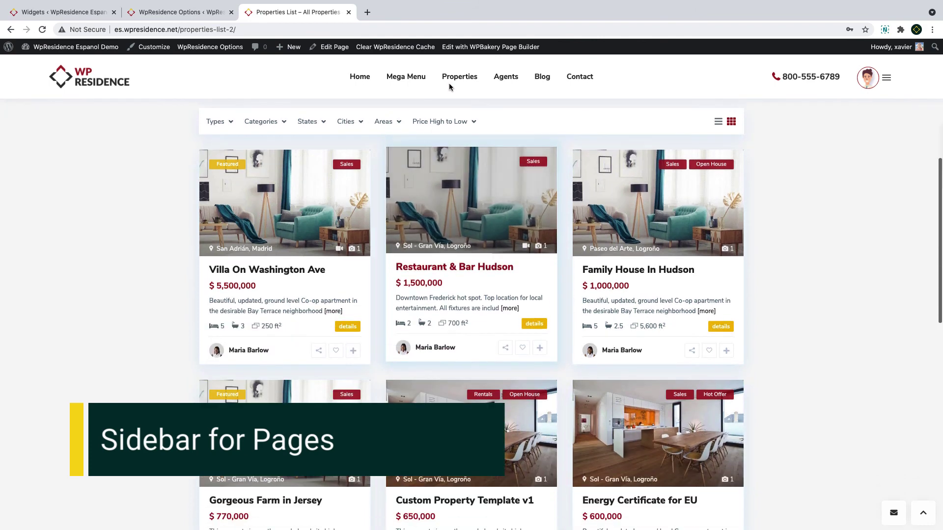
pyautogui.click(334, 46)
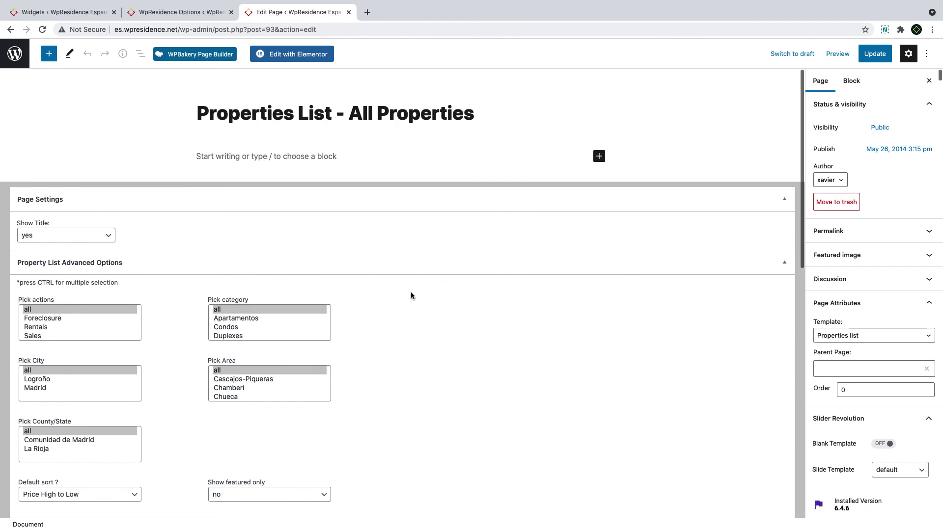
# - Set this page's Where to show the sidebar option to right and Update the page
pyautogui.scroll(-5, 411, 292)
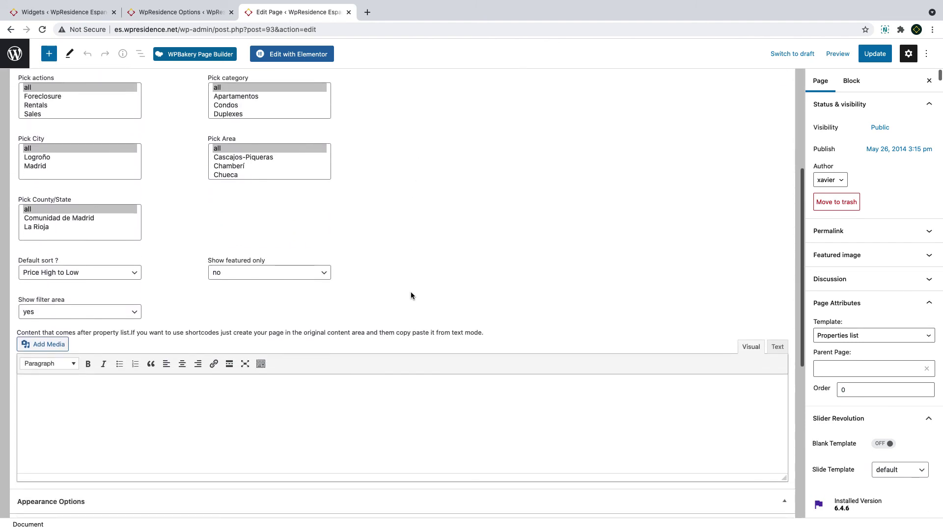
pyautogui.scroll(-2, 411, 295)
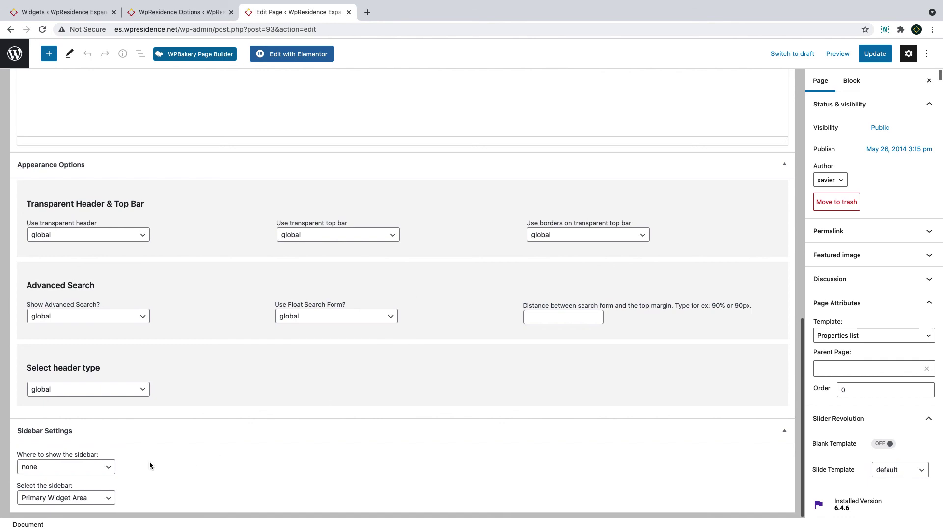
pyautogui.click(89, 469)
pyautogui.click(75, 449)
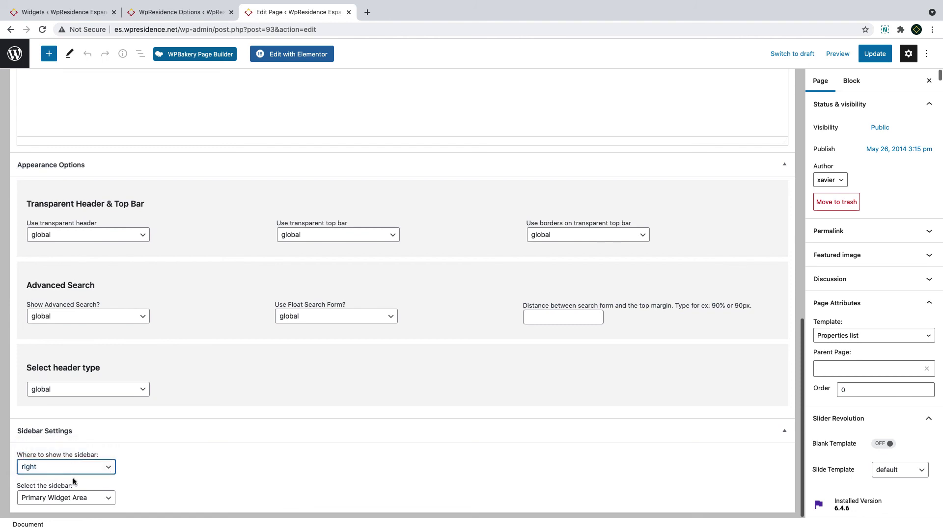
pyautogui.click(875, 54)
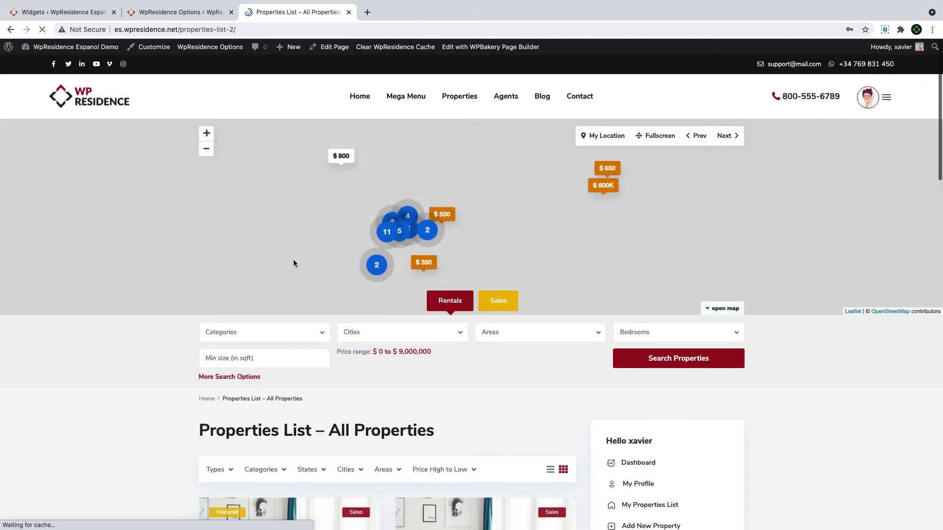
# - Scroll the live Properties List page to check the listings beside the right sidebar
pyautogui.scroll(-5, 293, 259)
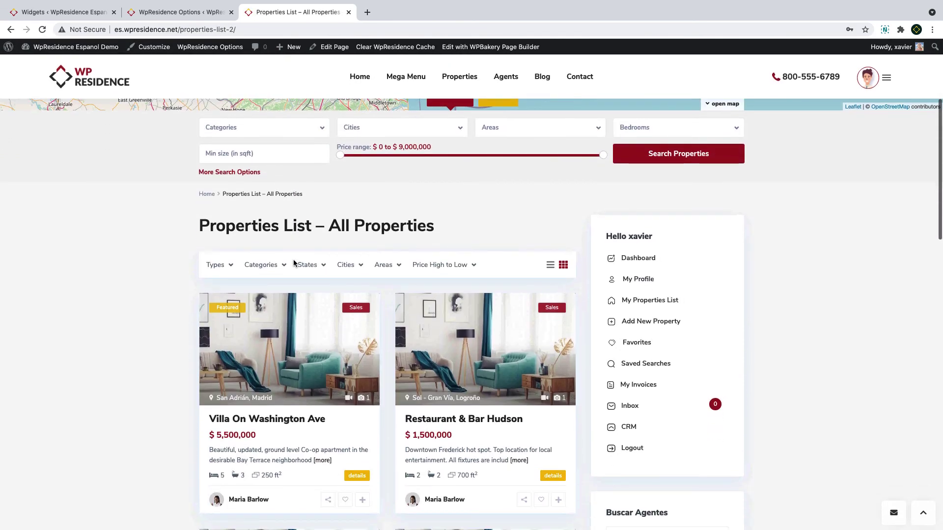